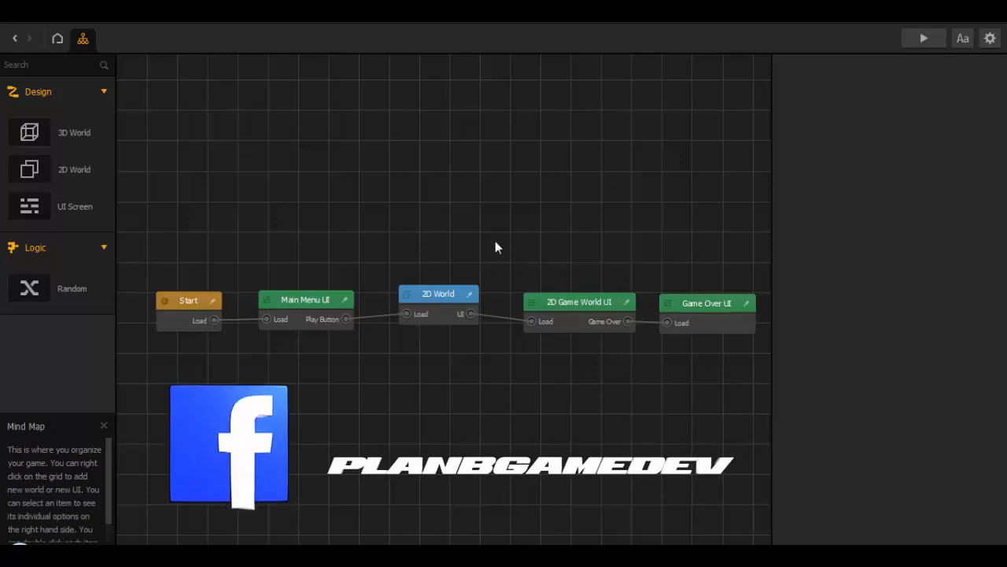
Open the Main Menu UI screen for editing and preview the game's current main menu.
{"action": "mouse_move", "coordinate": [318, 308]}
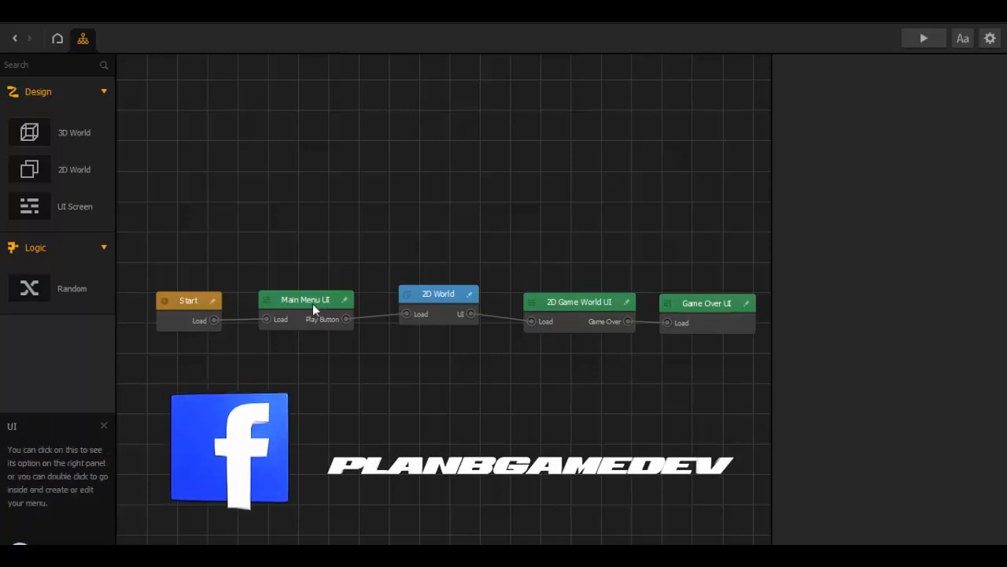
{"action": "double_click", "coordinate": [313, 304]}
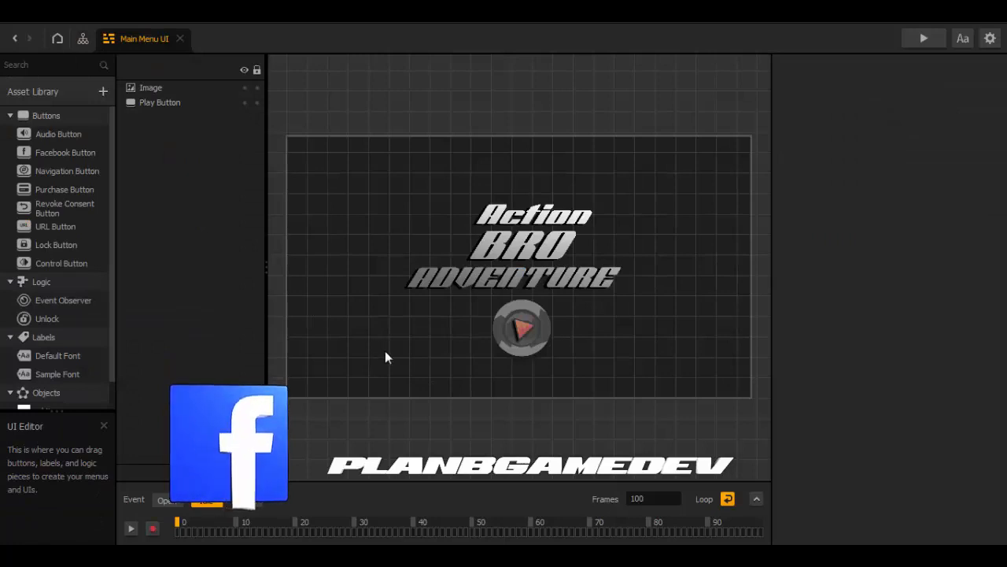
{"action": "mouse_move", "coordinate": [932, 30]}
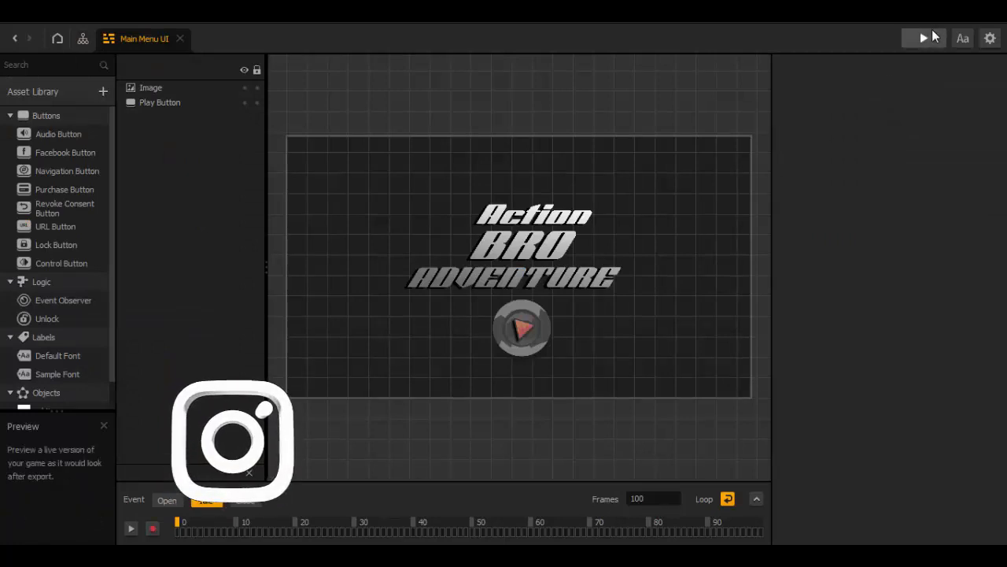
{"action": "left_click", "coordinate": [932, 32]}
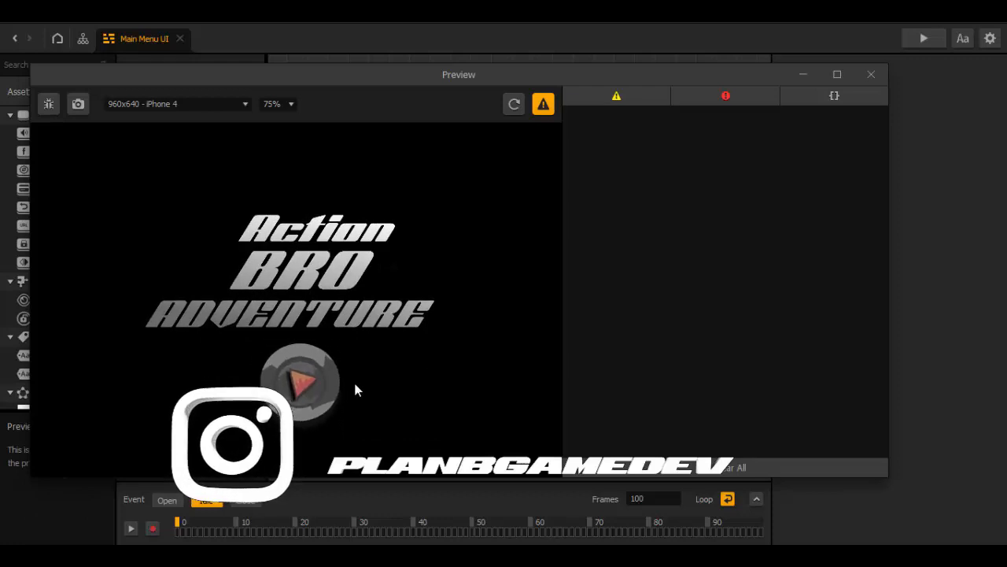
{"action": "left_click", "coordinate": [872, 74]}
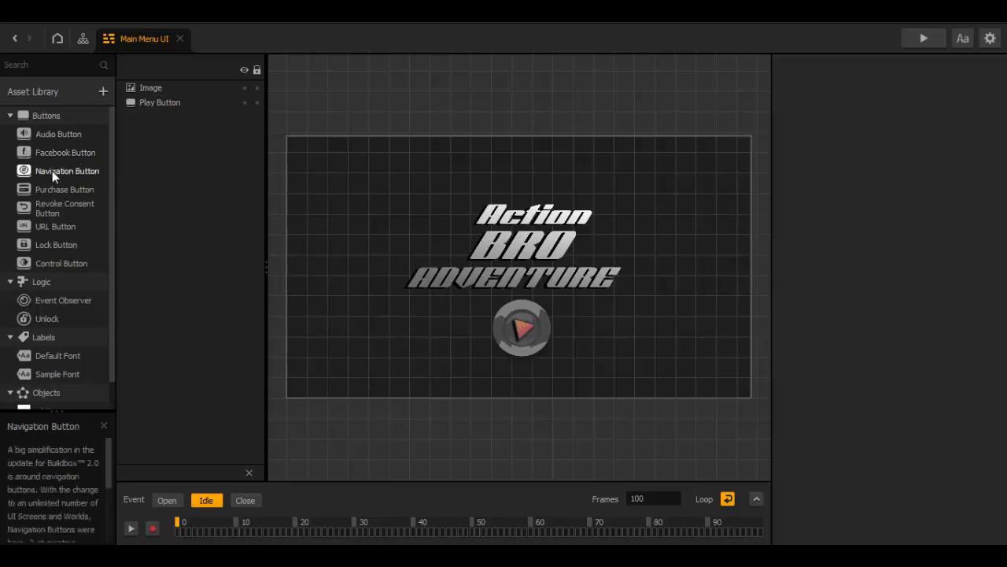
Add a navigation button near the menu canvas's upper-left corner and assign the Group_25 exclamation-mark PNG as its image.
{"action": "left_click_drag", "start_coordinate": [52, 170], "coordinate": [274, 189]}
{"action": "left_click_drag", "start_coordinate": [325, 169], "coordinate": [325, 168]}
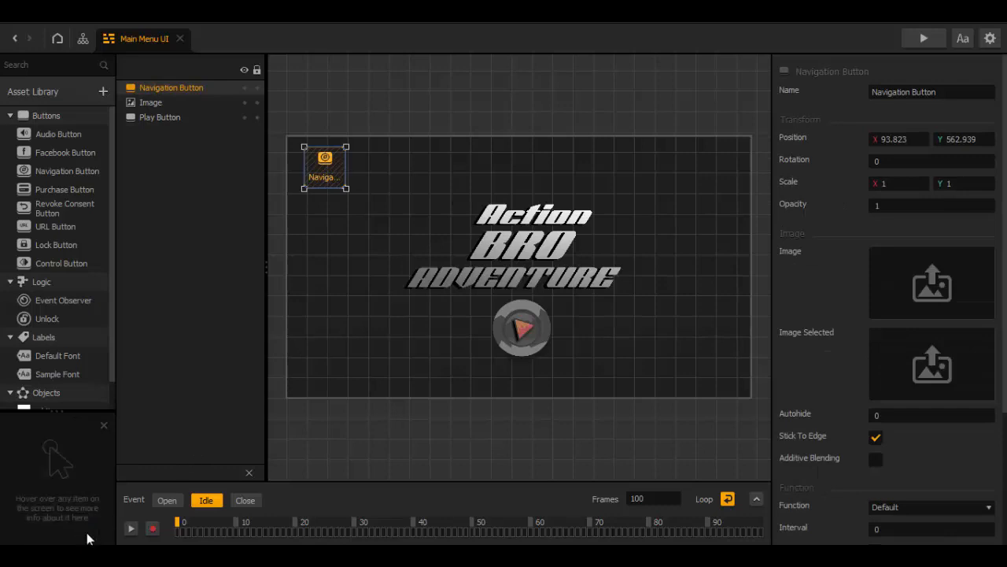
{"action": "mouse_move", "coordinate": [74, 535]}
{"action": "left_click", "coordinate": [87, 503]}
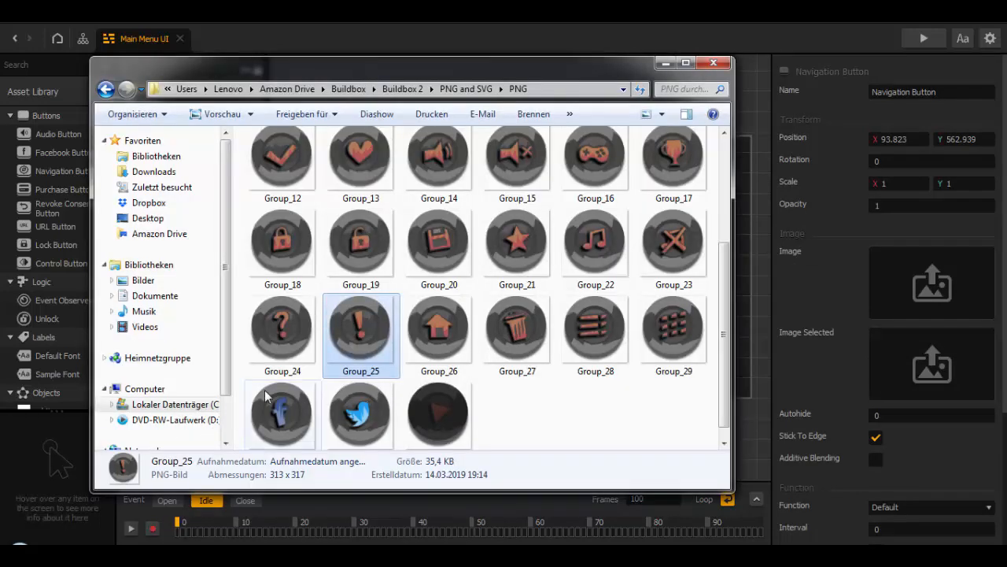
{"action": "left_click_drag", "start_coordinate": [360, 333], "coordinate": [923, 306]}
{"action": "left_click", "coordinate": [836, 273]}
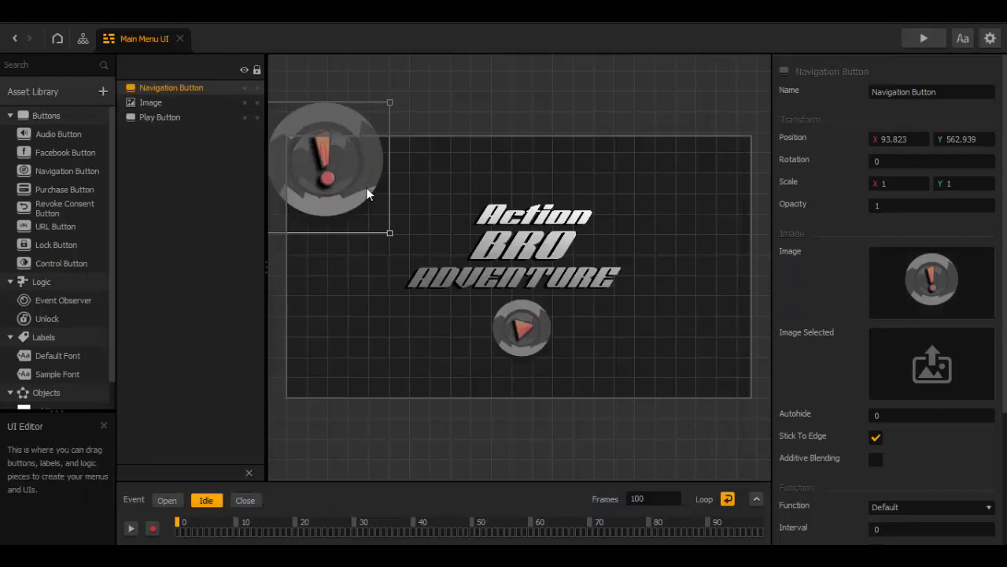
Scale the navigation button to 0.4 in X and Y and move it to about X 108, Y 539.
{"action": "left_click", "coordinate": [901, 184]}
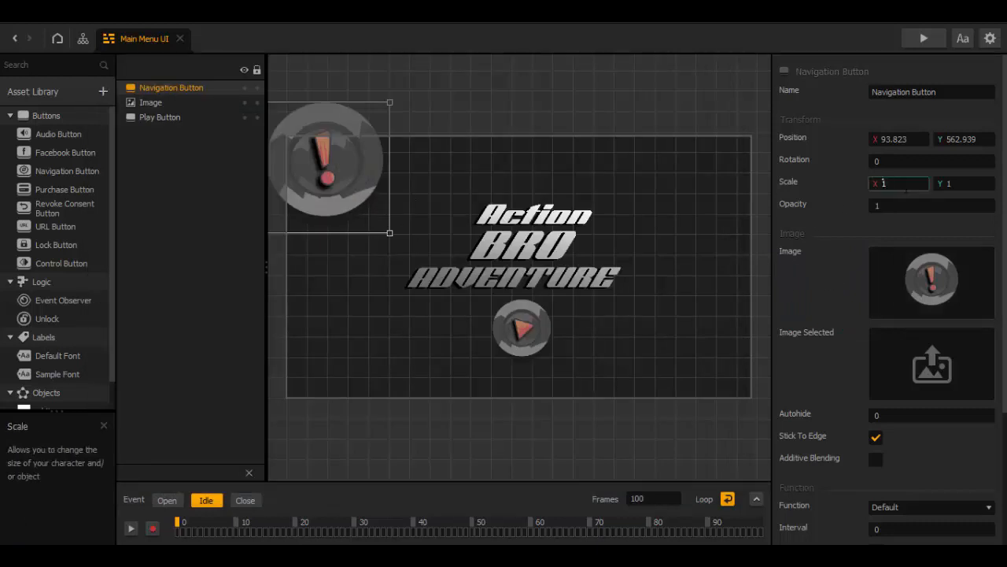
{"action": "key", "text": "Tab"}
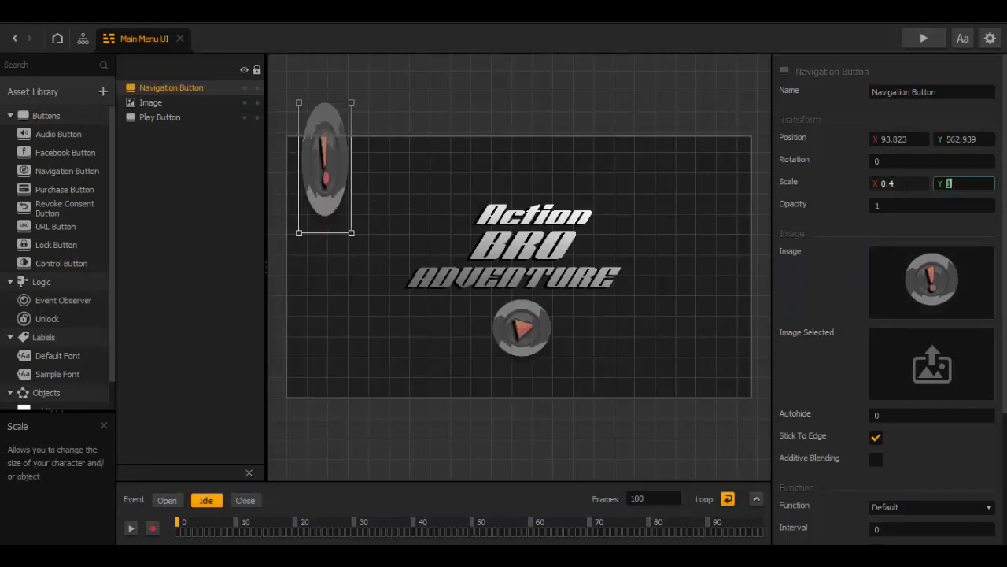
{"action": "key", "text": "Return"}
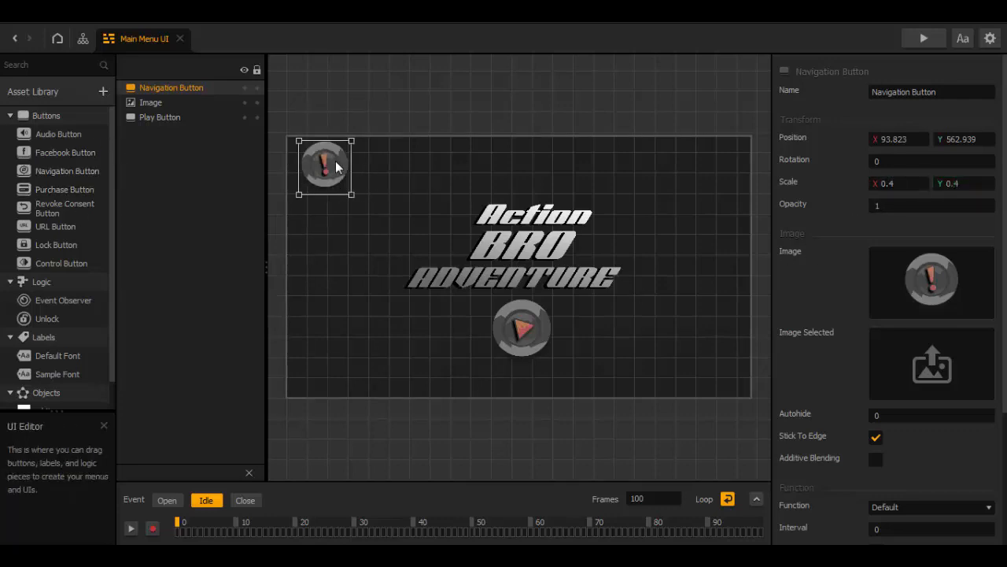
{"action": "left_click_drag", "start_coordinate": [336, 166], "coordinate": [343, 178]}
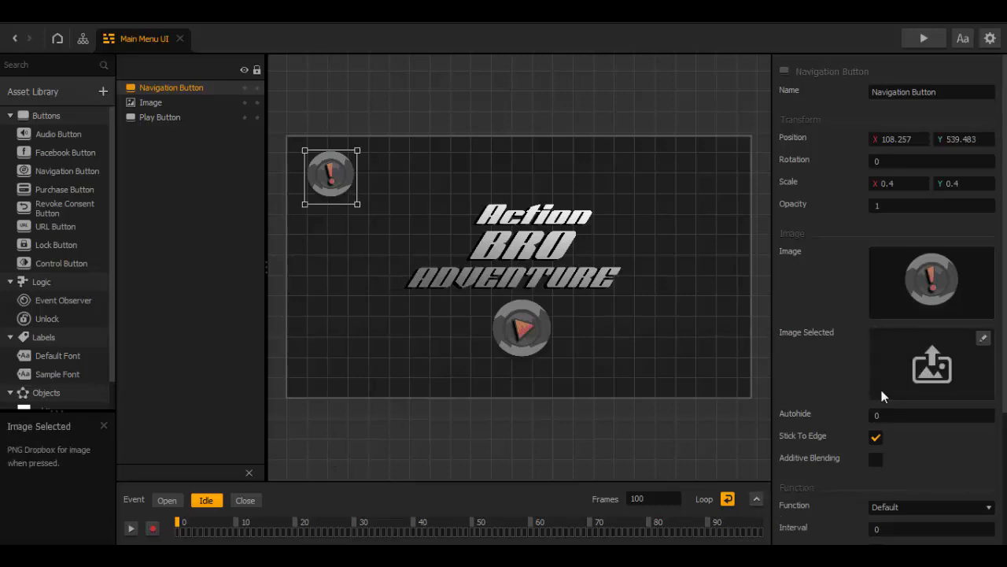
Start recording the navigation button's Open event animation and set an opacity keyframe of 0 at frame 0.
{"action": "left_click", "coordinate": [756, 497]}
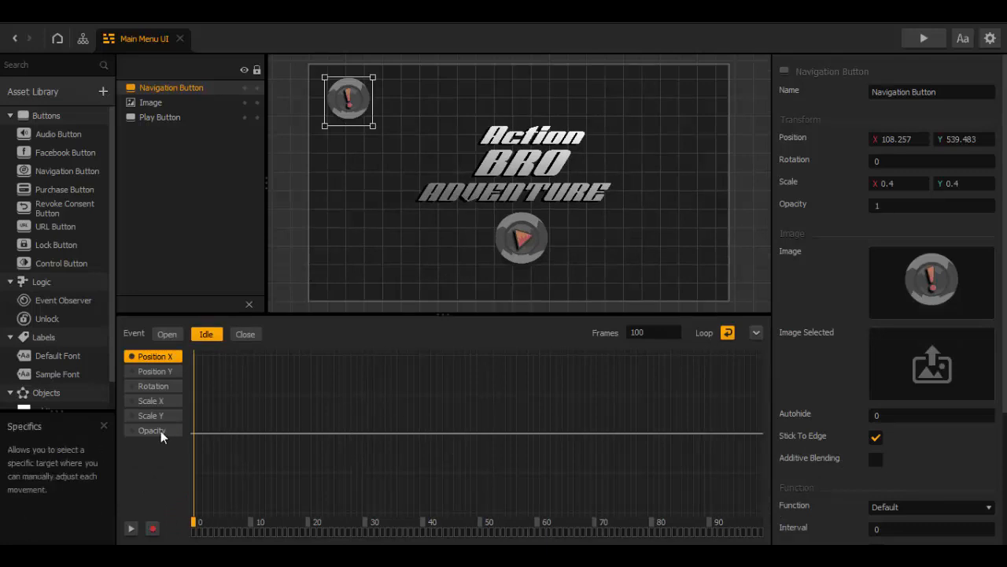
{"action": "left_click", "coordinate": [168, 332]}
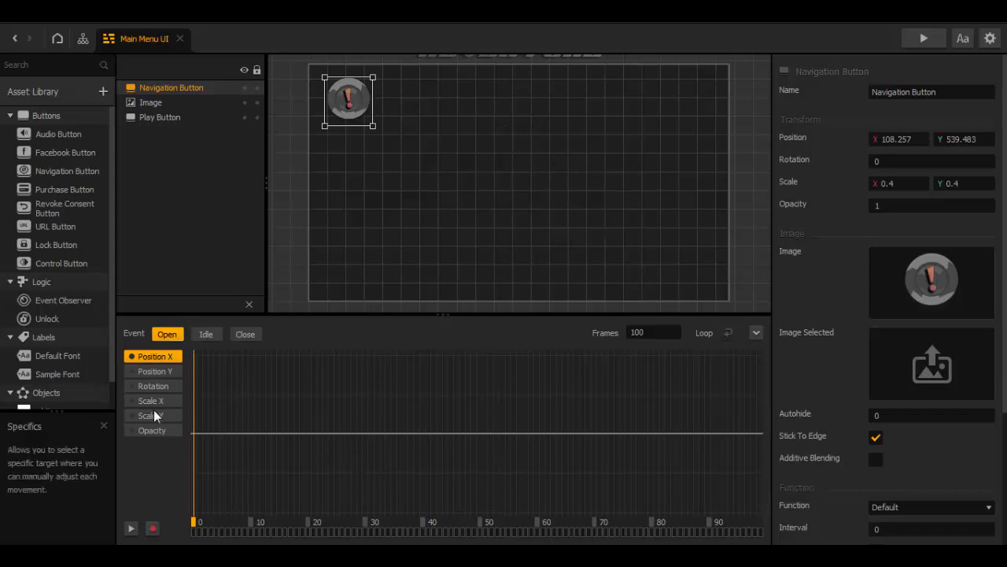
{"action": "left_click", "coordinate": [149, 431]}
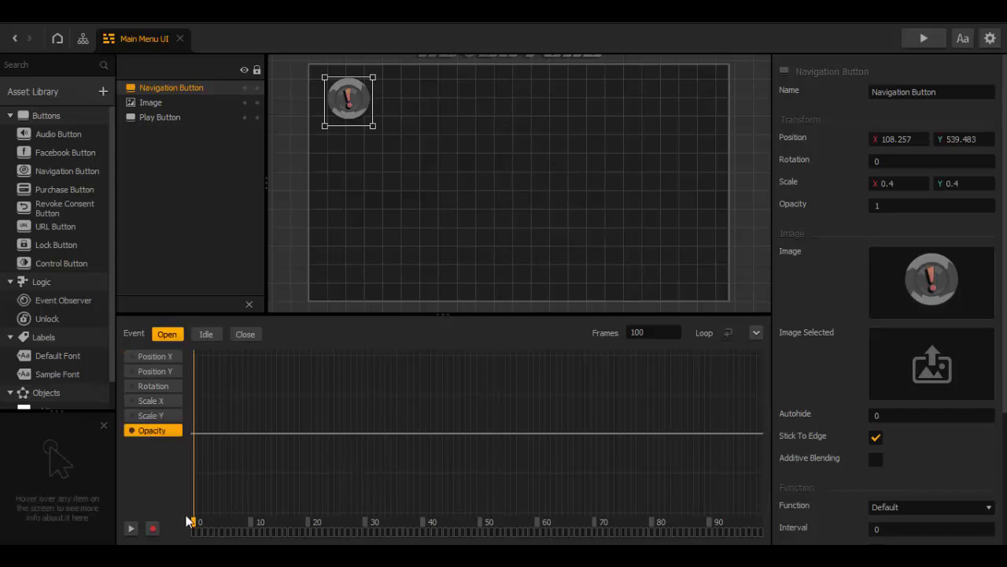
{"action": "left_click_drag", "start_coordinate": [196, 523], "coordinate": [423, 529]}
{"action": "left_click_drag", "start_coordinate": [357, 521], "coordinate": [171, 517]}
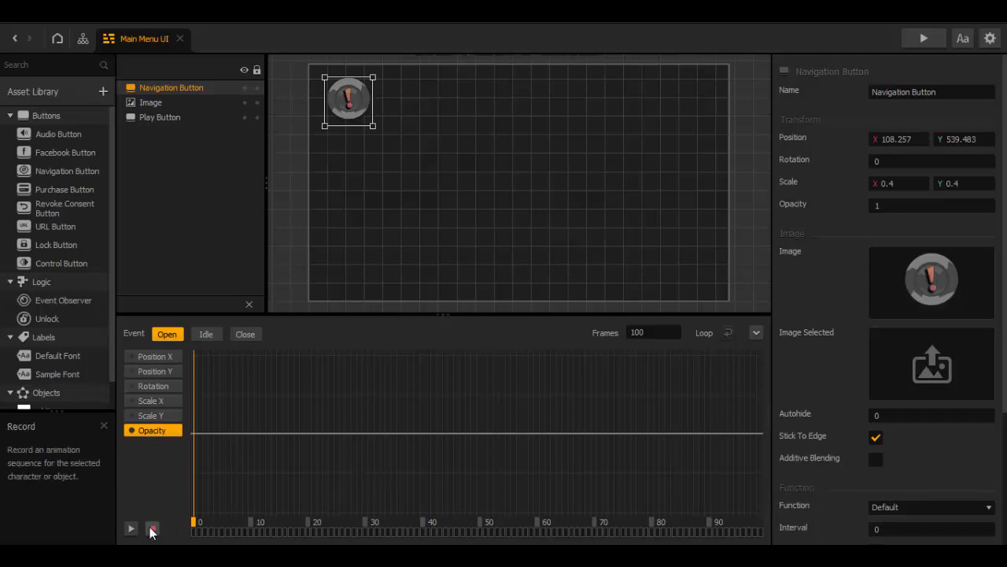
{"action": "left_click", "coordinate": [152, 529]}
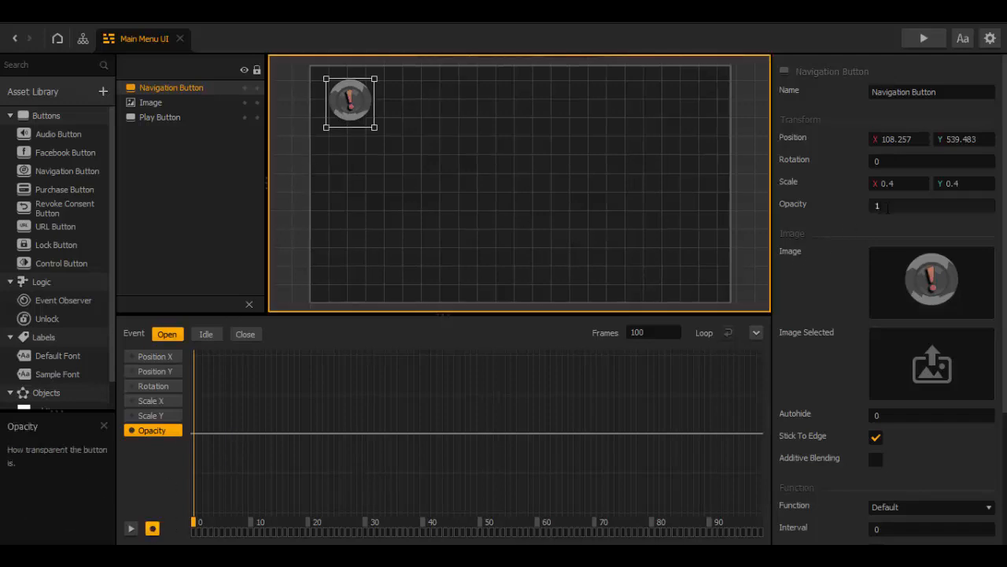
{"action": "left_click", "coordinate": [946, 202]}
{"action": "key", "text": "BackSpace"}
{"action": "type", "text": "0"}
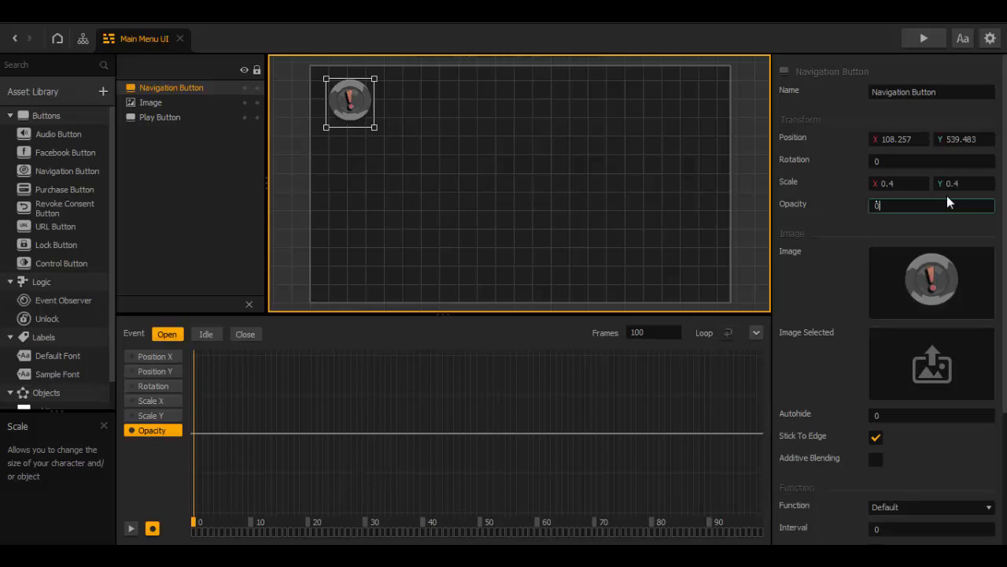
{"action": "key", "text": "Return"}
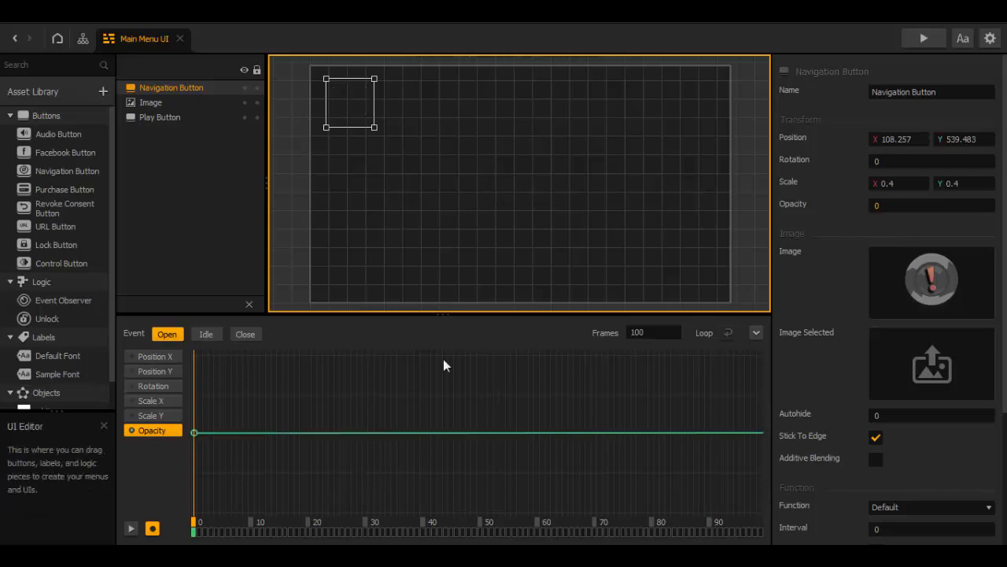
Record opacity keyframes for the navigation button's Open event: 0 at frame 40 and 1 at frame 50.
{"action": "left_click", "coordinate": [423, 522]}
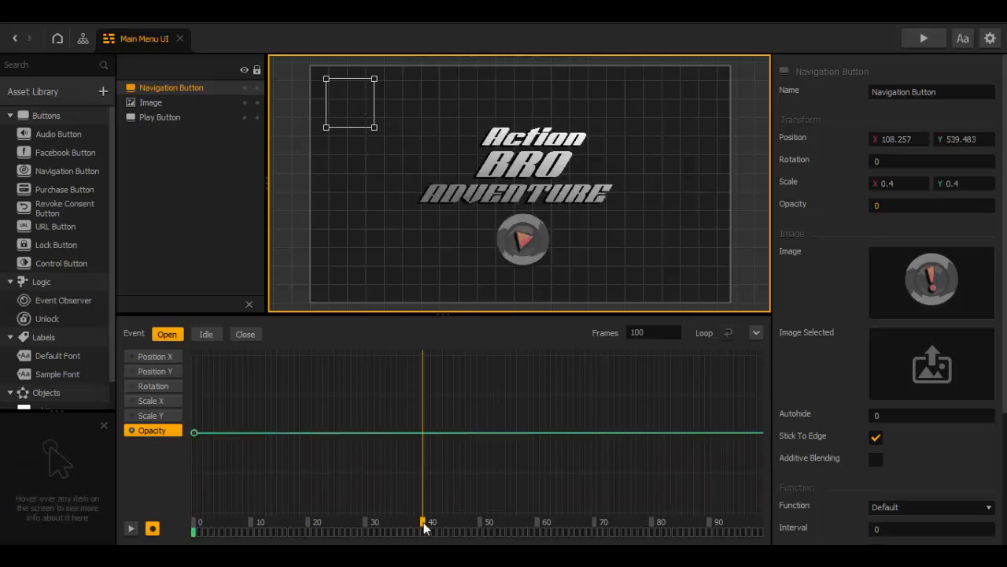
{"action": "left_click", "coordinate": [895, 207]}
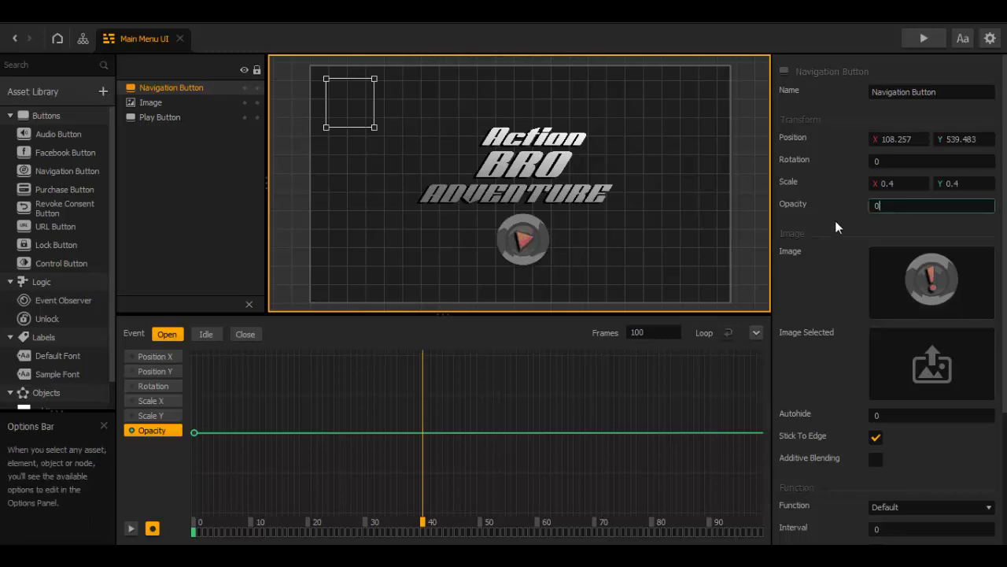
{"action": "key", "text": "Return"}
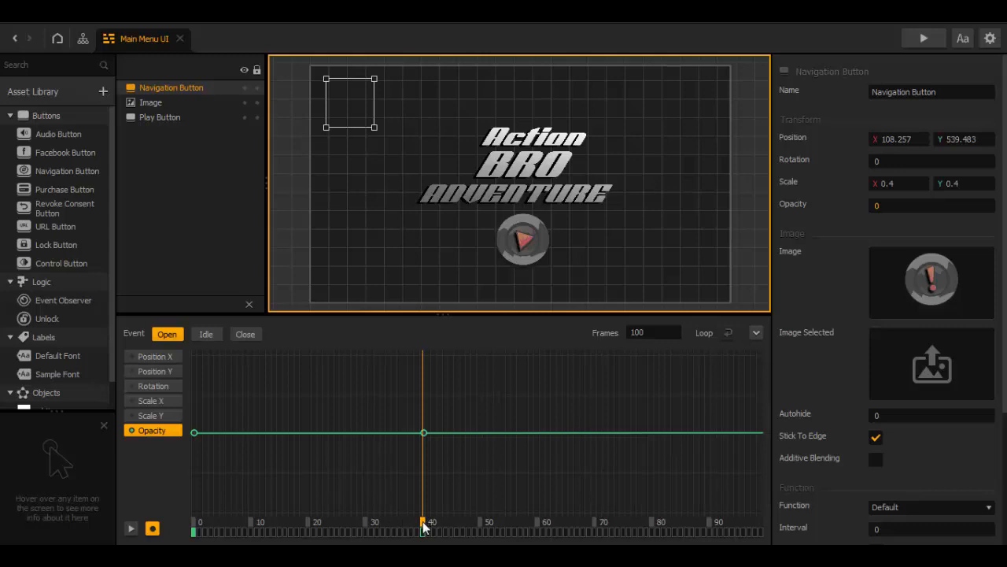
{"action": "left_click_drag", "start_coordinate": [422, 522], "coordinate": [481, 523]}
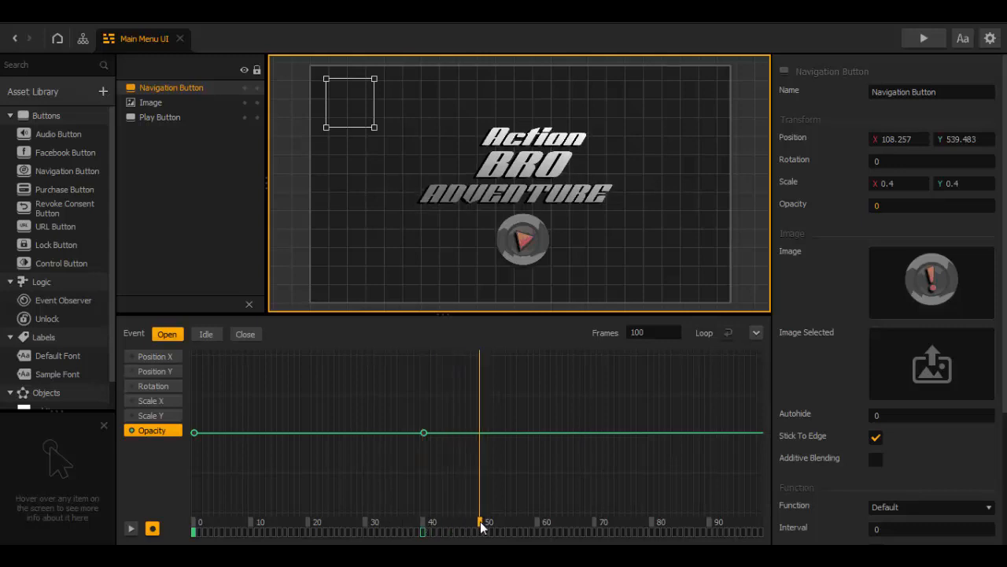
{"action": "left_click", "coordinate": [904, 205]}
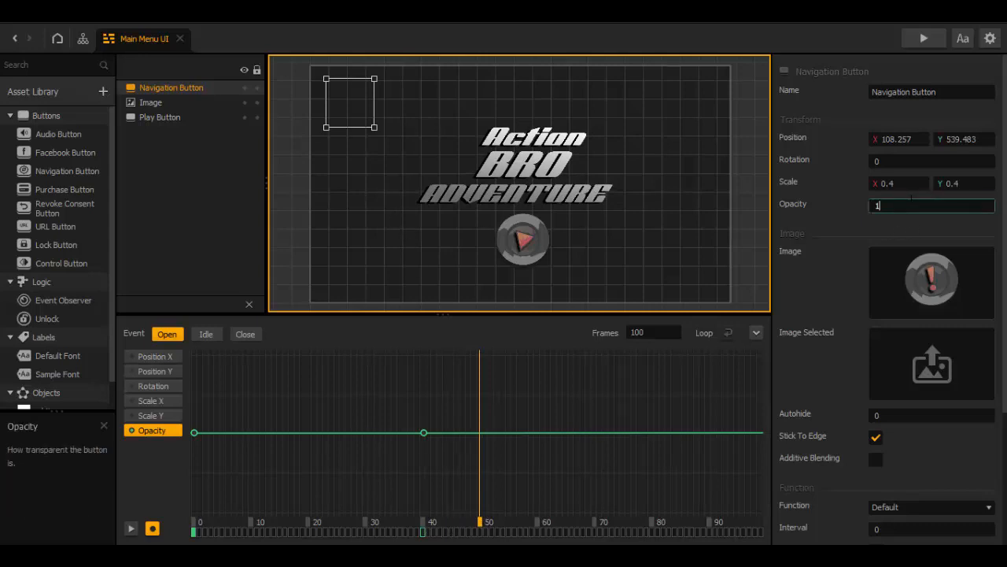
{"action": "type", "text": "1"}
{"action": "key", "text": "Return"}
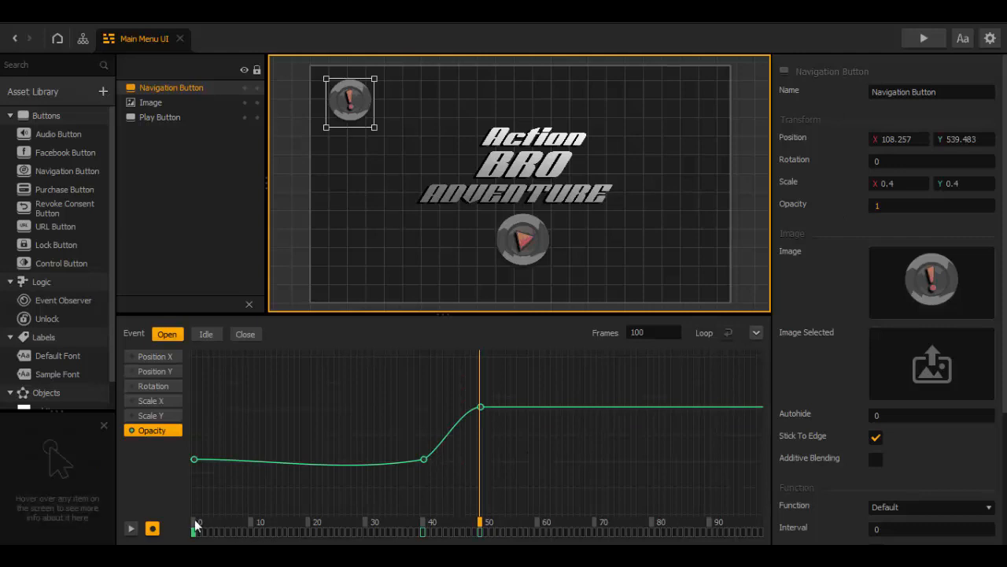
Stop recording the opacity animation at frame 0, preview the button's fade-in, and collapse the animation graph.
{"action": "left_click_drag", "start_coordinate": [195, 522], "coordinate": [187, 498]}
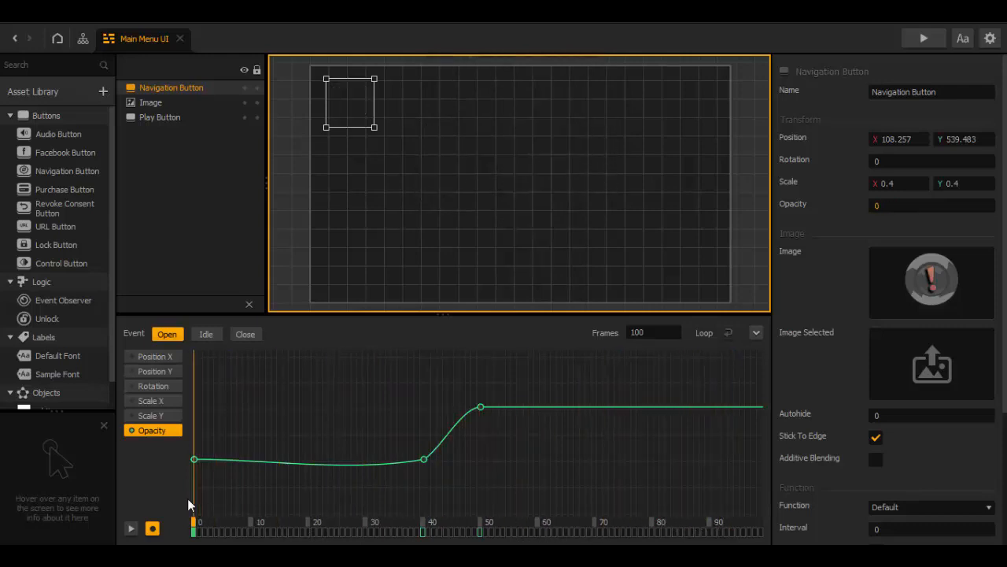
{"action": "left_click", "coordinate": [153, 529]}
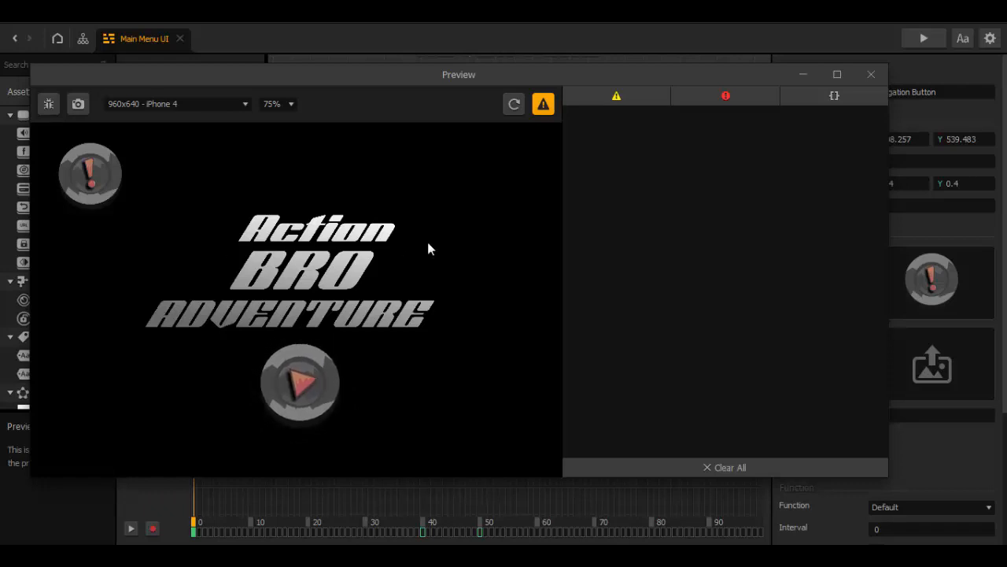
{"action": "left_click", "coordinate": [872, 75]}
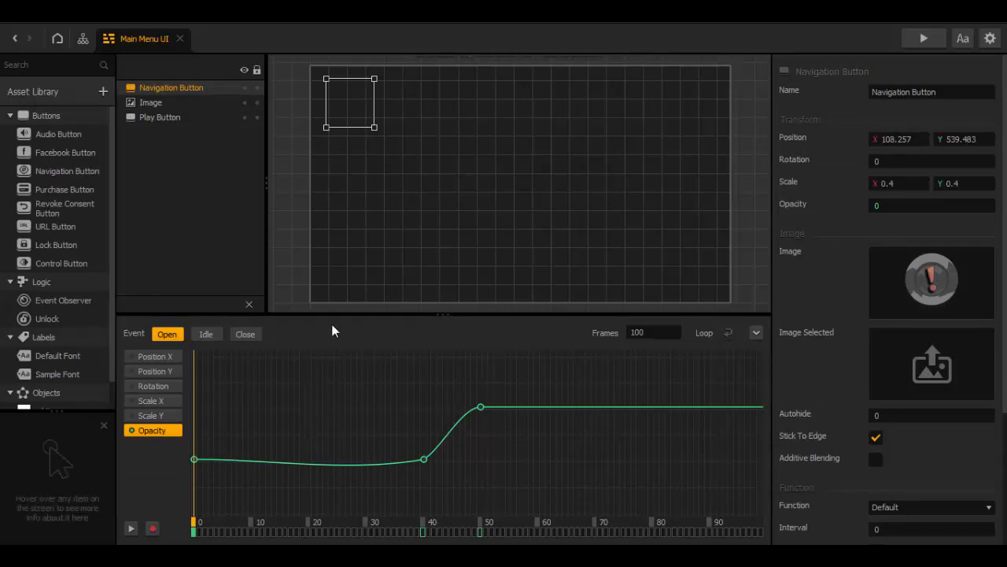
{"action": "left_click", "coordinate": [756, 333]}
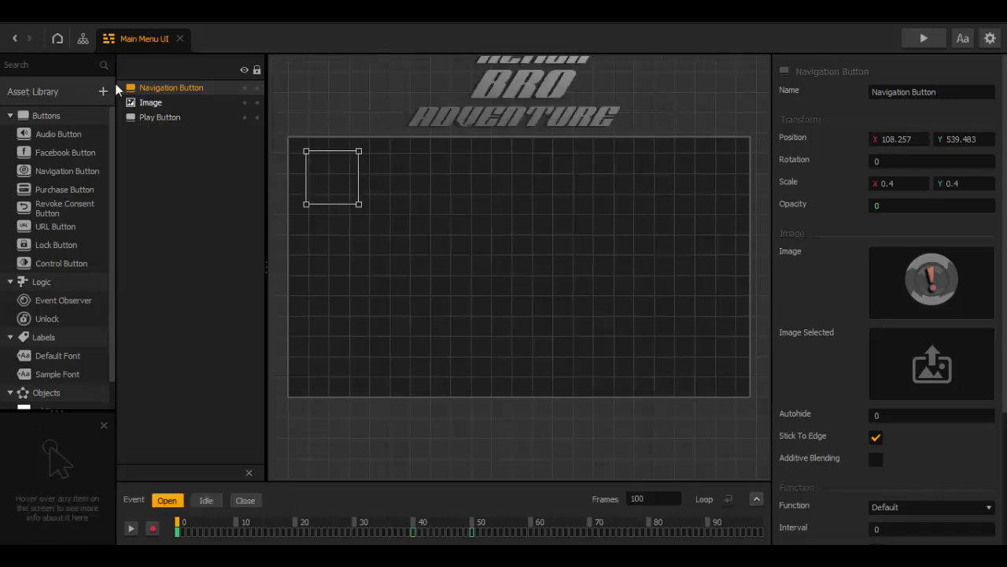
Add a new UI screen to the mind map and place it above the Main Menu UI and 2D World nodes.
{"action": "left_click", "coordinate": [83, 39]}
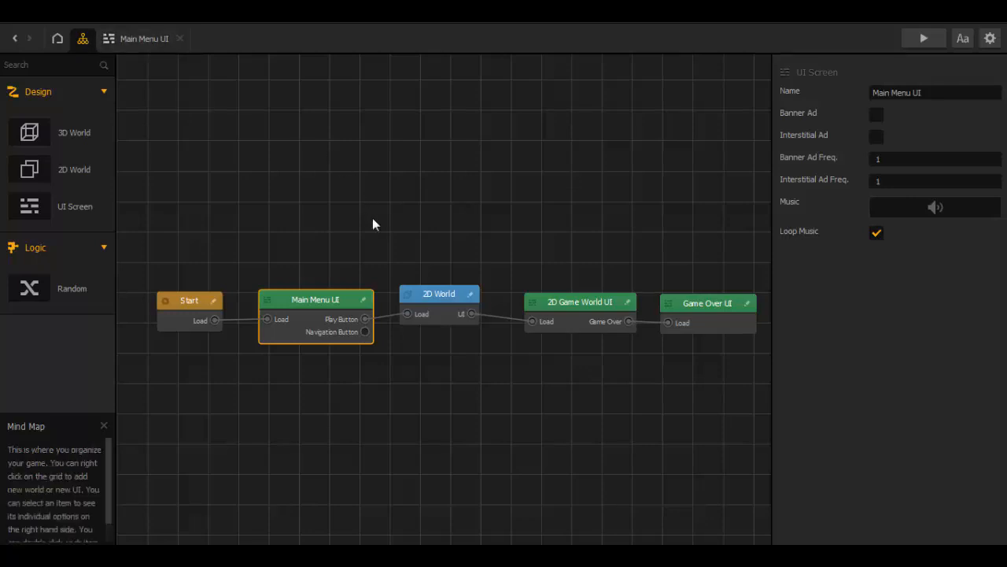
{"action": "right_click", "coordinate": [354, 238]}
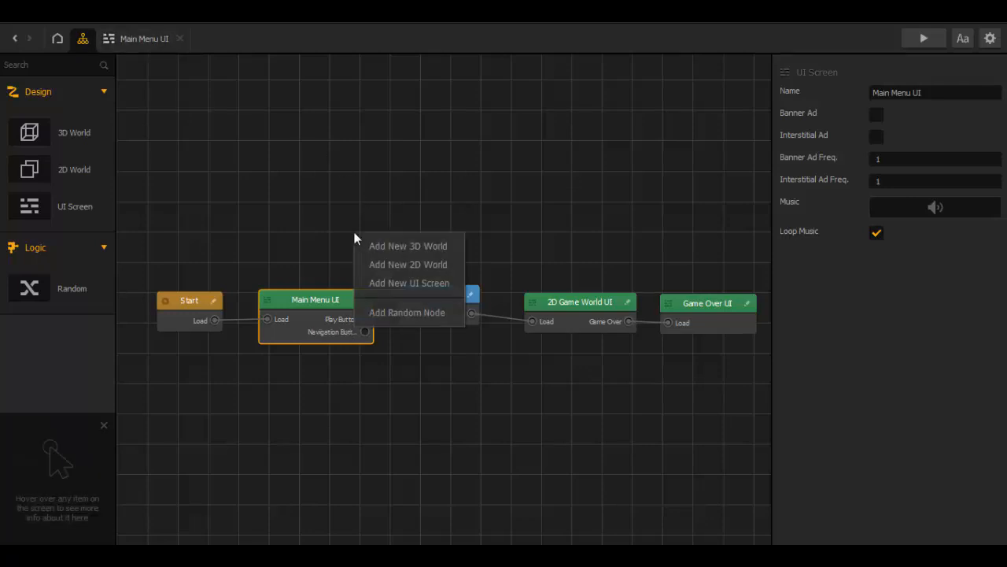
{"action": "left_click", "coordinate": [395, 282]}
{"action": "left_click_drag", "start_coordinate": [403, 252], "coordinate": [374, 215]}
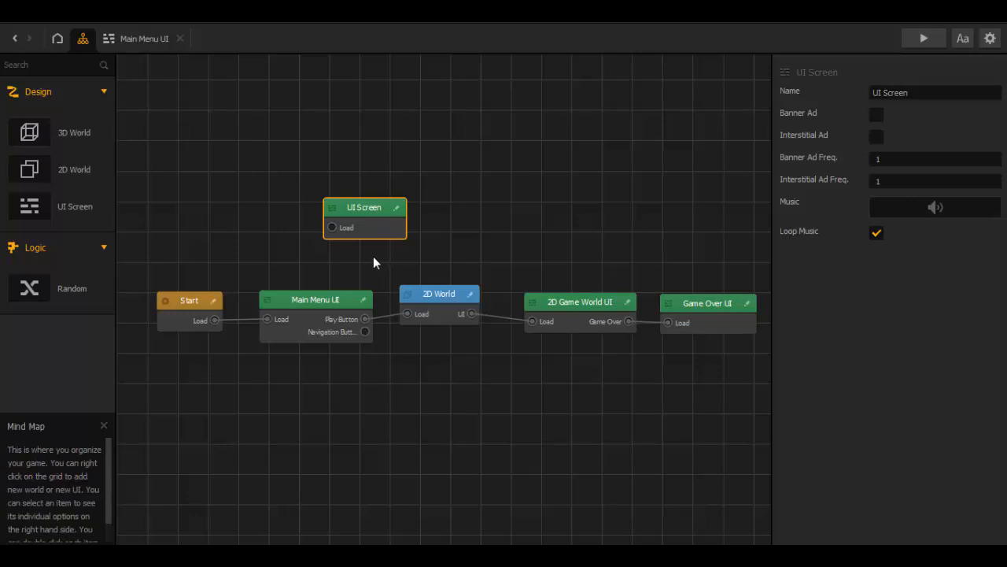
Connect the Main Menu UI's Navigation Button output to the new UI screen's Load input and open that screen for editing.
{"action": "left_click_drag", "start_coordinate": [356, 212], "coordinate": [364, 331]}
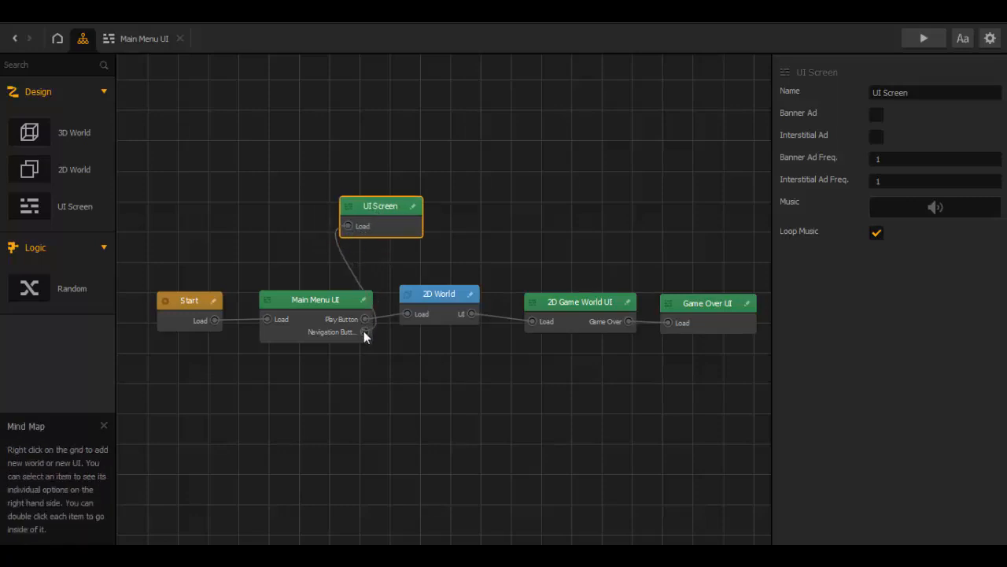
{"action": "left_click_drag", "start_coordinate": [381, 207], "coordinate": [391, 203]}
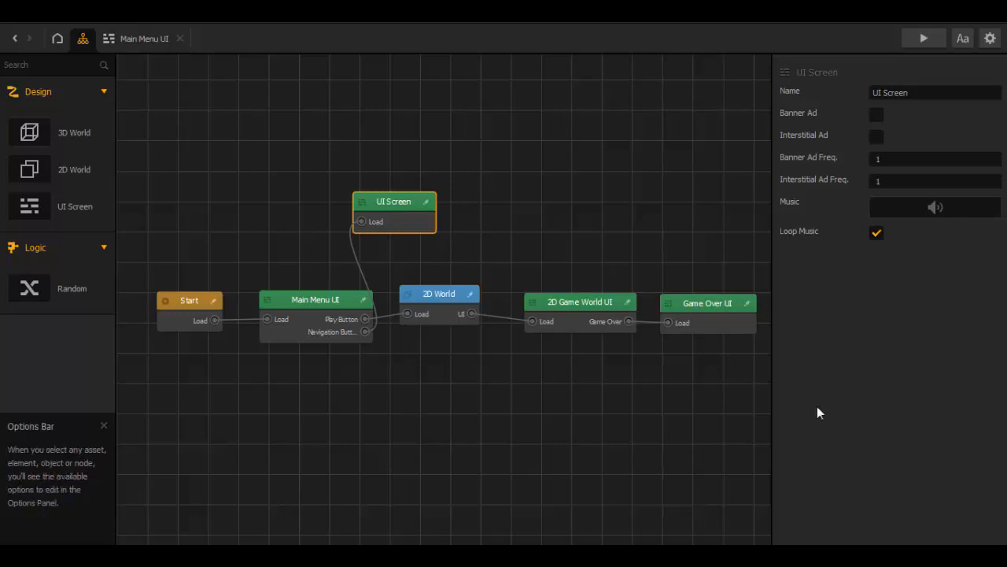
{"action": "double_click", "coordinate": [398, 228]}
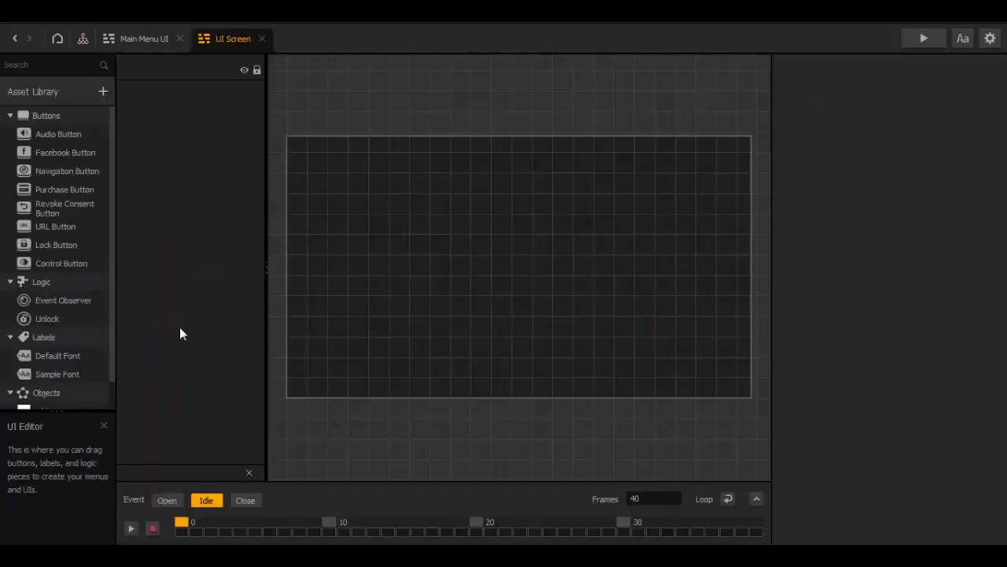
Add the World 1 picture from the Youtube Video 2D Charakter Animation folder to the UI screen as an image.
{"action": "mouse_move", "coordinate": [175, 520]}
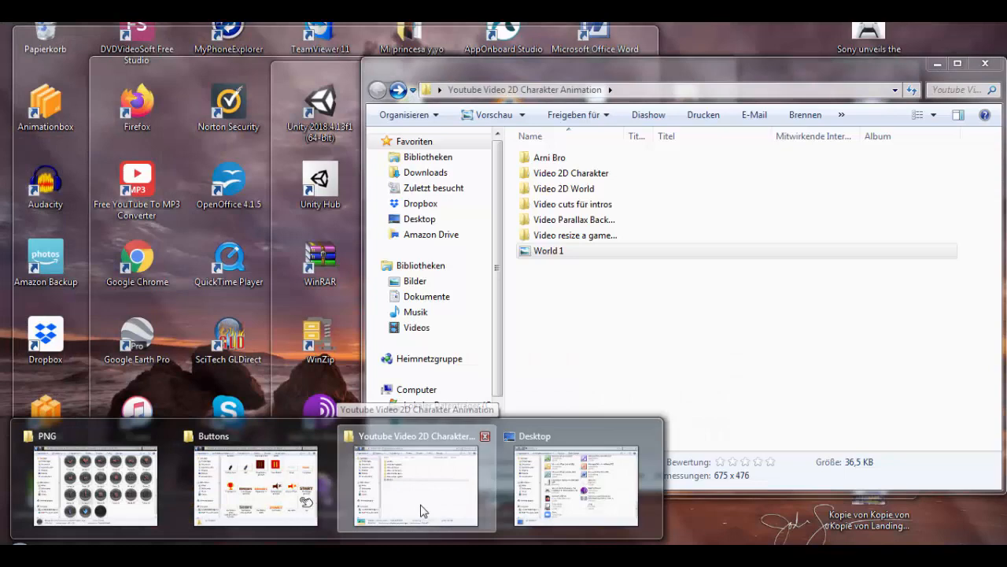
{"action": "left_click", "coordinate": [418, 510]}
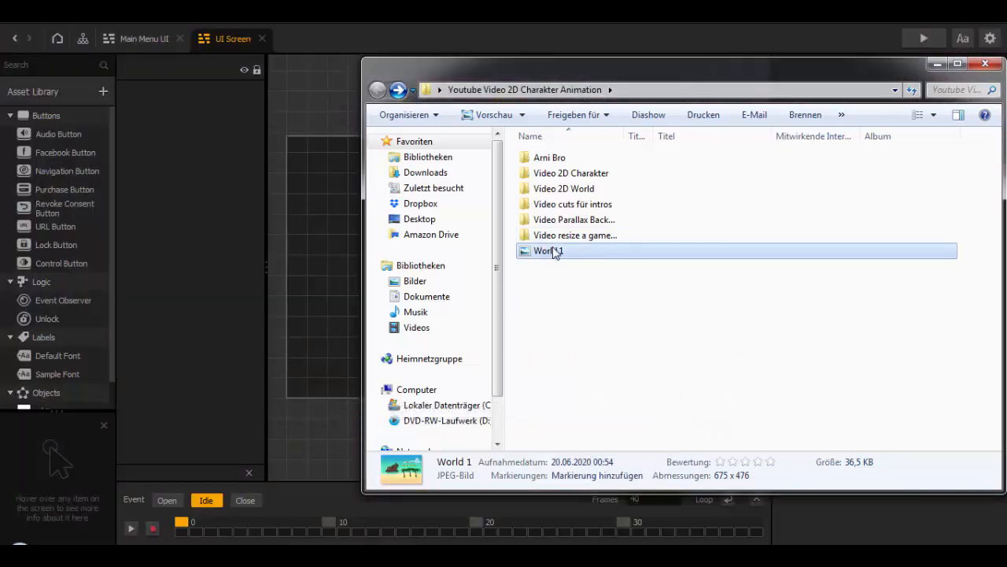
{"action": "left_click_drag", "start_coordinate": [554, 250], "coordinate": [314, 314]}
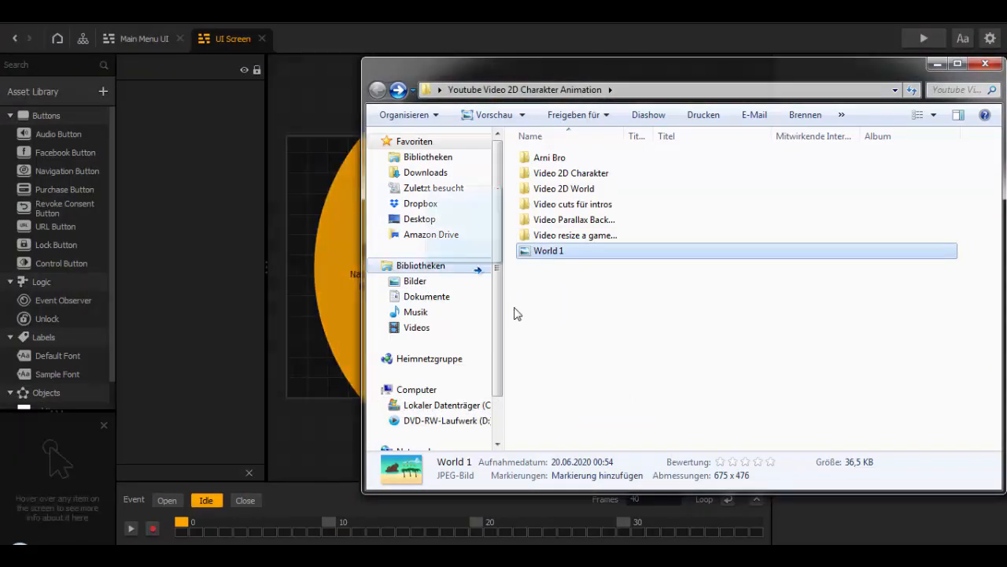
{"action": "left_click_drag", "start_coordinate": [713, 75], "coordinate": [99, 257]}
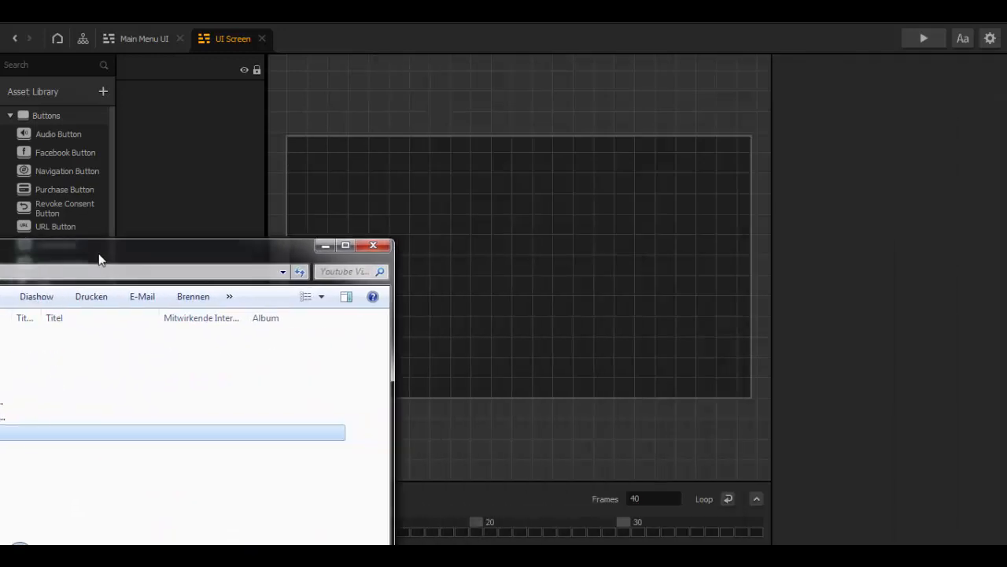
{"action": "left_click_drag", "start_coordinate": [74, 435], "coordinate": [643, 300]}
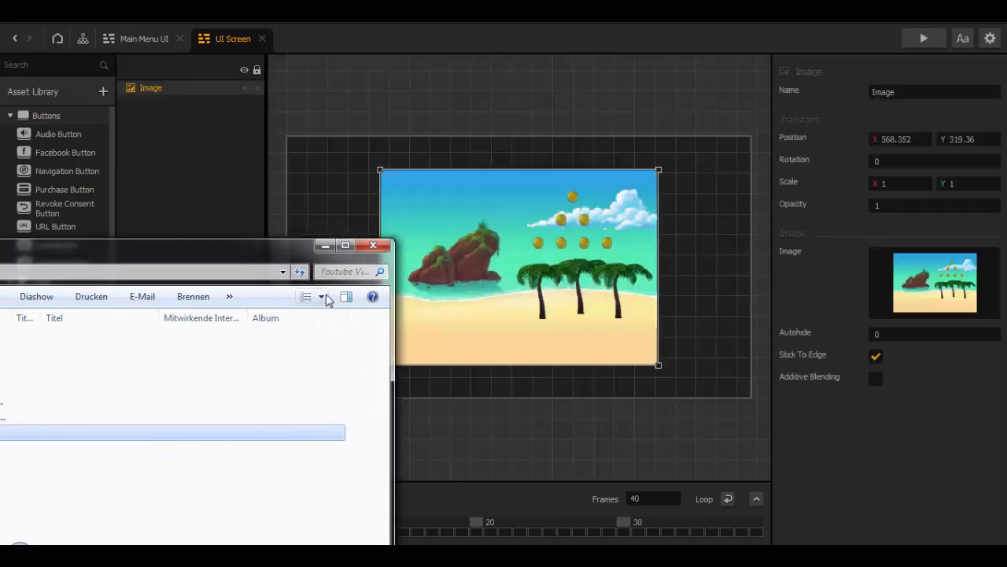
{"action": "left_click", "coordinate": [325, 245]}
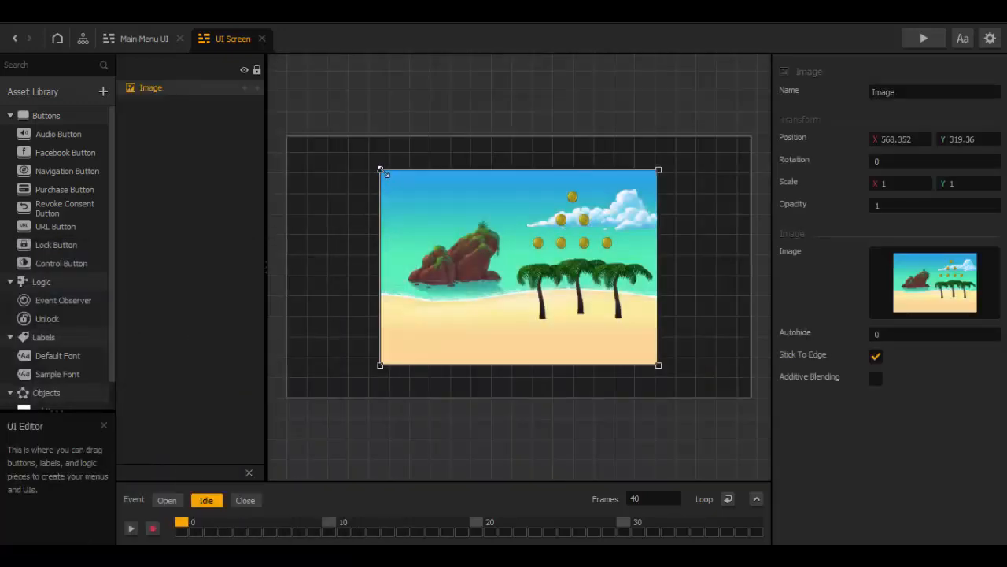
Stretch the beach image to about 1.74 by 1.39 scale and position it so it covers the whole screen frame.
{"action": "left_click_drag", "start_coordinate": [380, 169], "coordinate": [272, 135]}
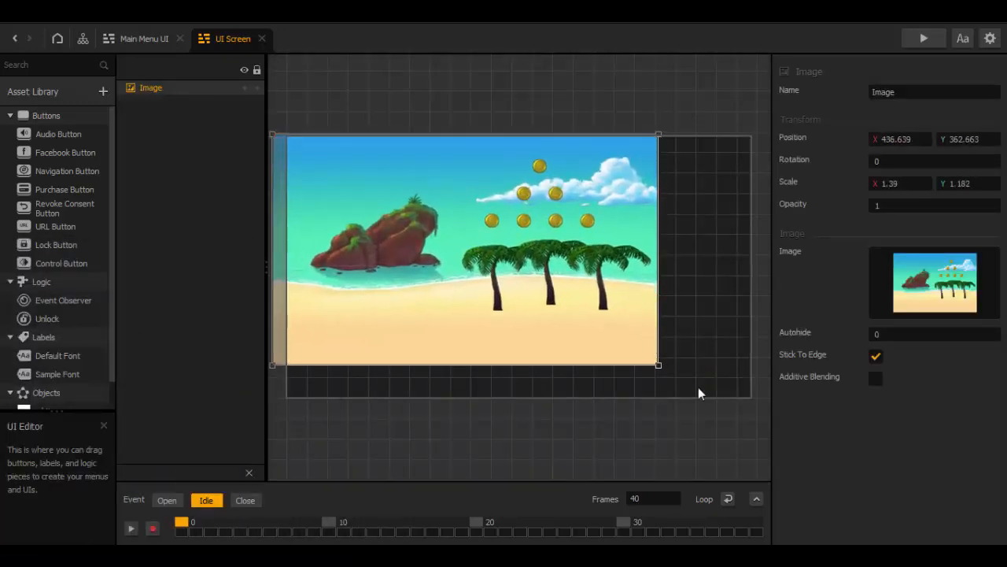
{"action": "left_click_drag", "start_coordinate": [659, 366], "coordinate": [757, 407]}
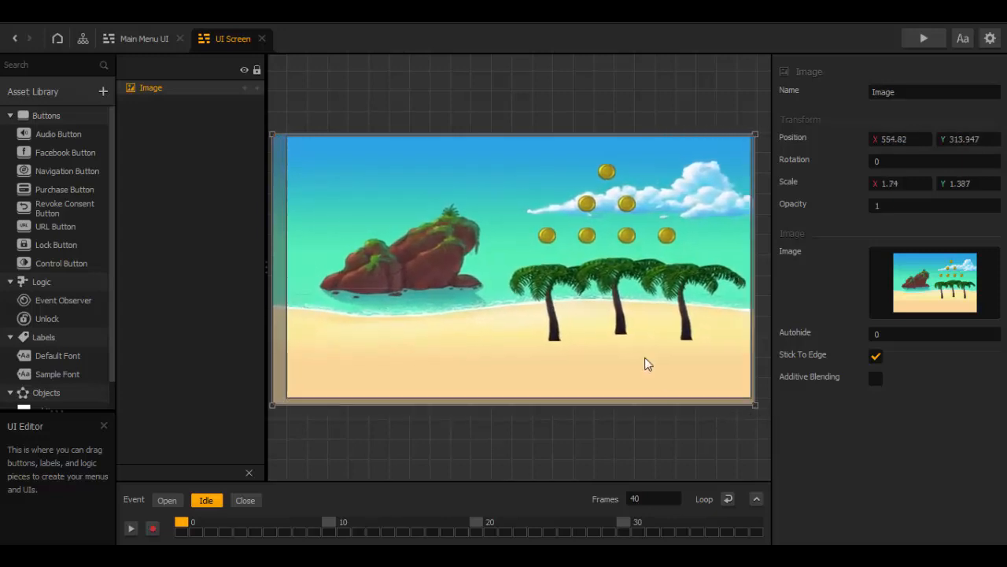
{"action": "left_click_drag", "start_coordinate": [596, 313], "coordinate": [599, 312]}
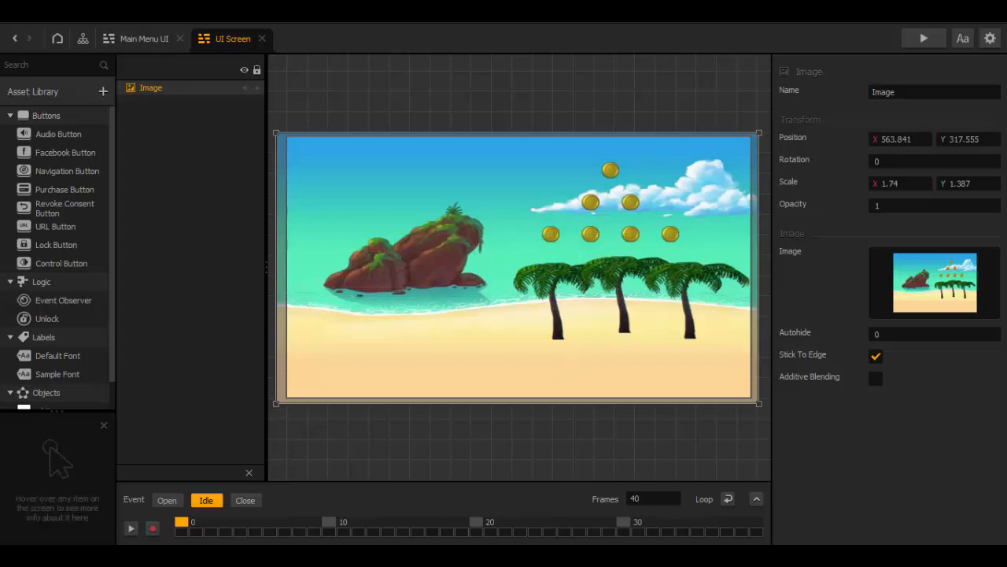
Add the game buttons picture from the project folder as an image, enlarge it and place it across the sand.
{"action": "mouse_move", "coordinate": [256, 555]}
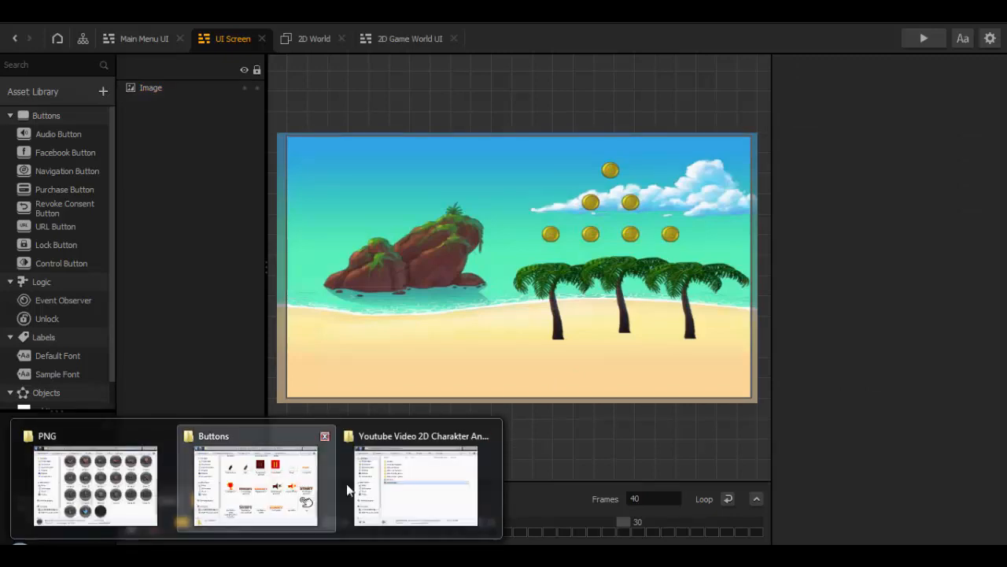
{"action": "left_click", "coordinate": [377, 484]}
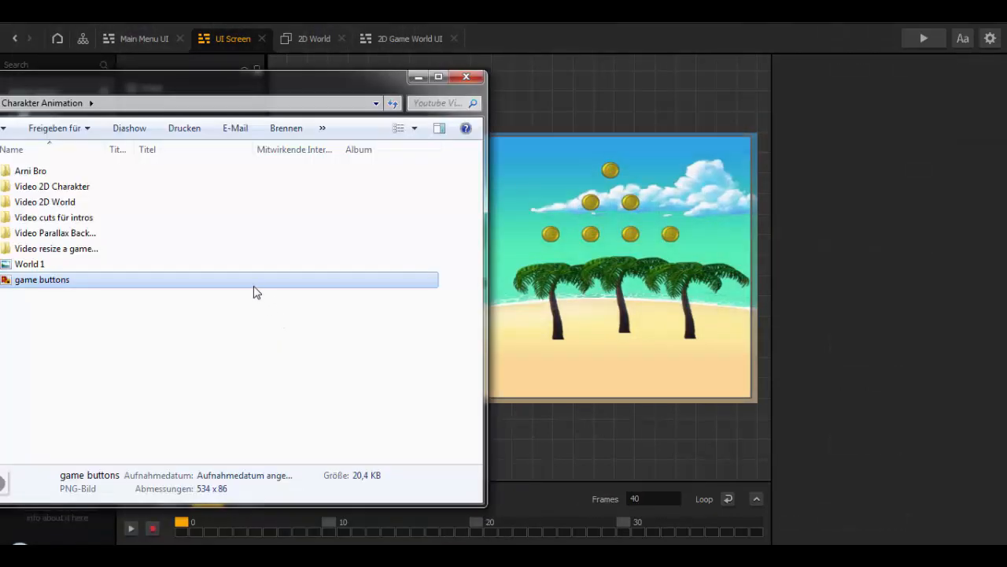
{"action": "left_click_drag", "start_coordinate": [272, 95], "coordinate": [143, 327]}
{"action": "left_click_drag", "start_coordinate": [158, 483], "coordinate": [490, 299]}
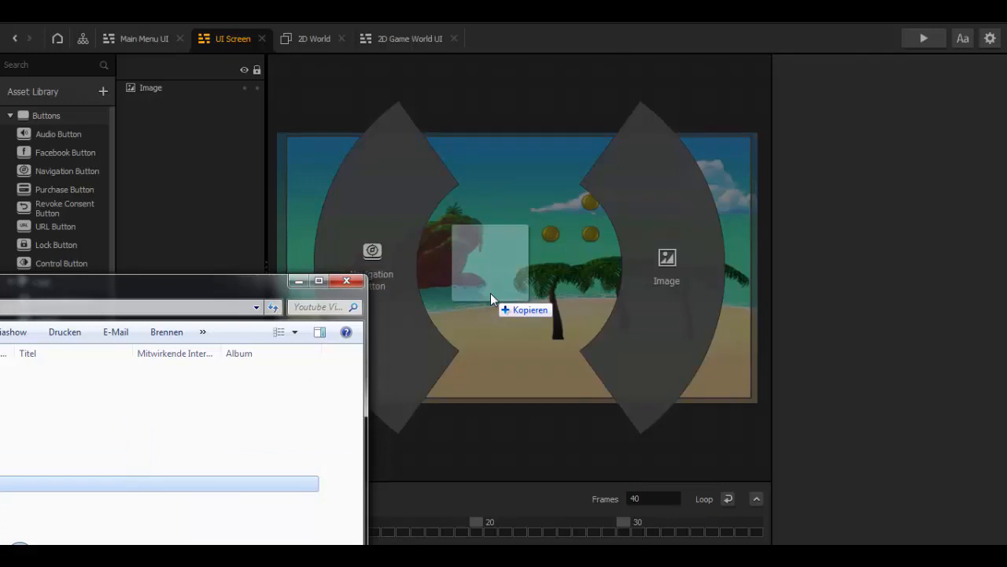
{"action": "left_click_drag", "start_coordinate": [490, 294], "coordinate": [629, 314]}
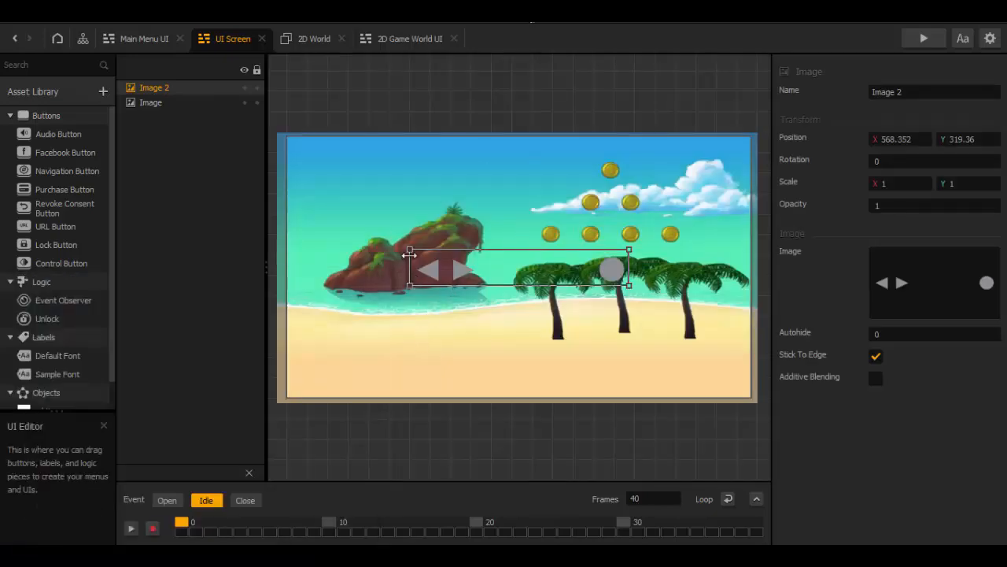
{"action": "left_click_drag", "start_coordinate": [409, 254], "coordinate": [215, 204]}
{"action": "left_click_drag", "start_coordinate": [325, 265], "coordinate": [402, 357]}
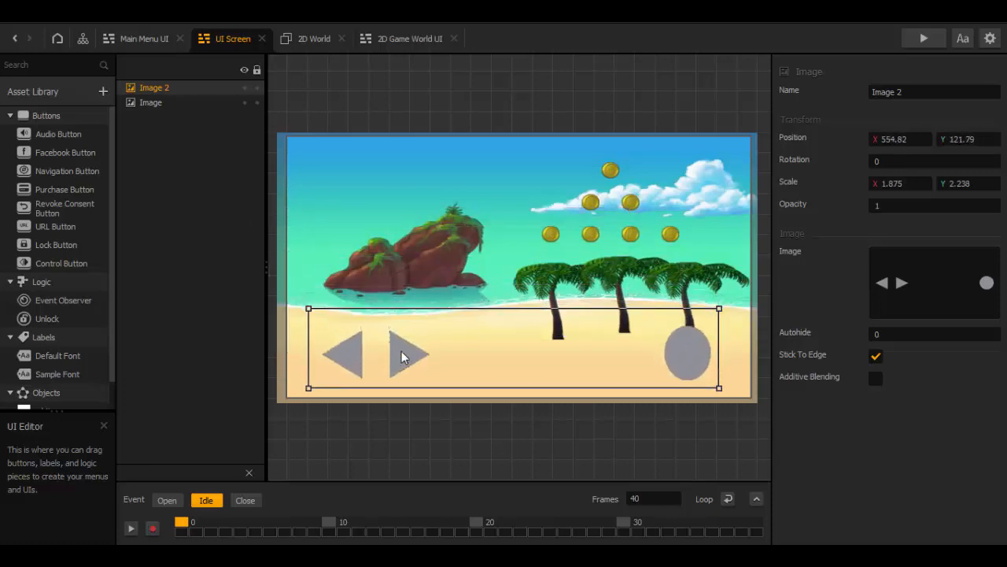
Set both the X and Y scale of the game buttons image to 1.8 and deselect it.
{"action": "left_click", "coordinate": [973, 184]}
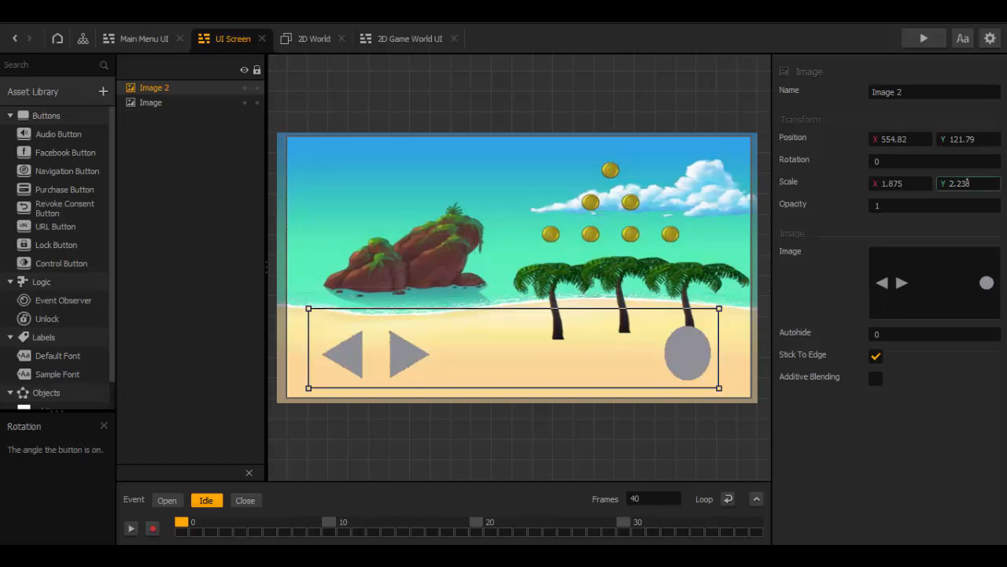
{"action": "key", "text": "BackSpace"}
{"action": "key", "text": "BackSpace"}
{"action": "key", "text": "BackSpace"}
{"action": "key", "text": "BackSpace"}
{"action": "key", "text": "BackSpace"}
{"action": "type", "text": "1.8"}
{"action": "key", "text": "Return"}
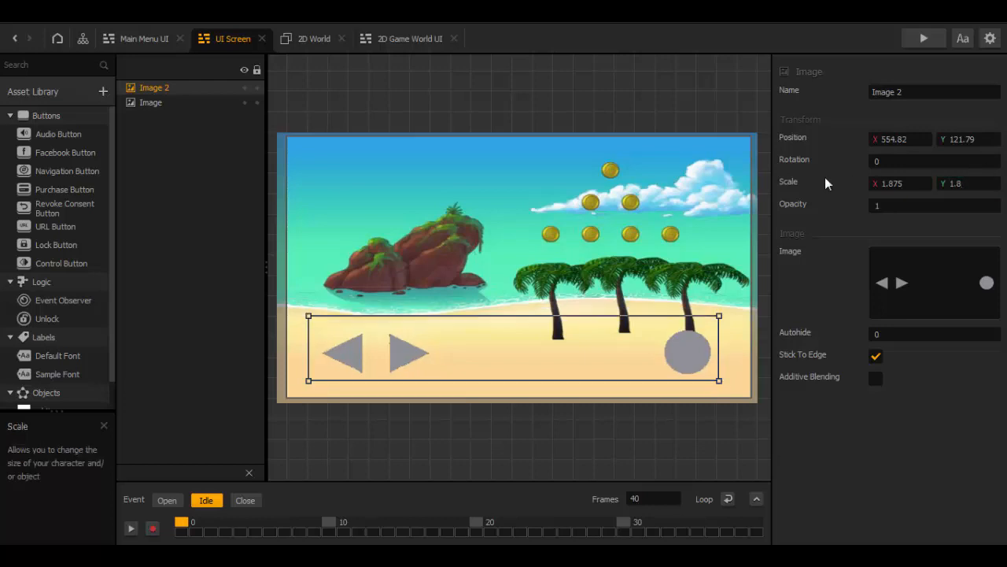
{"action": "left_click", "coordinate": [906, 186]}
{"action": "key", "text": "BackSpace"}
{"action": "key", "text": "BackSpace"}
{"action": "key", "text": "Return"}
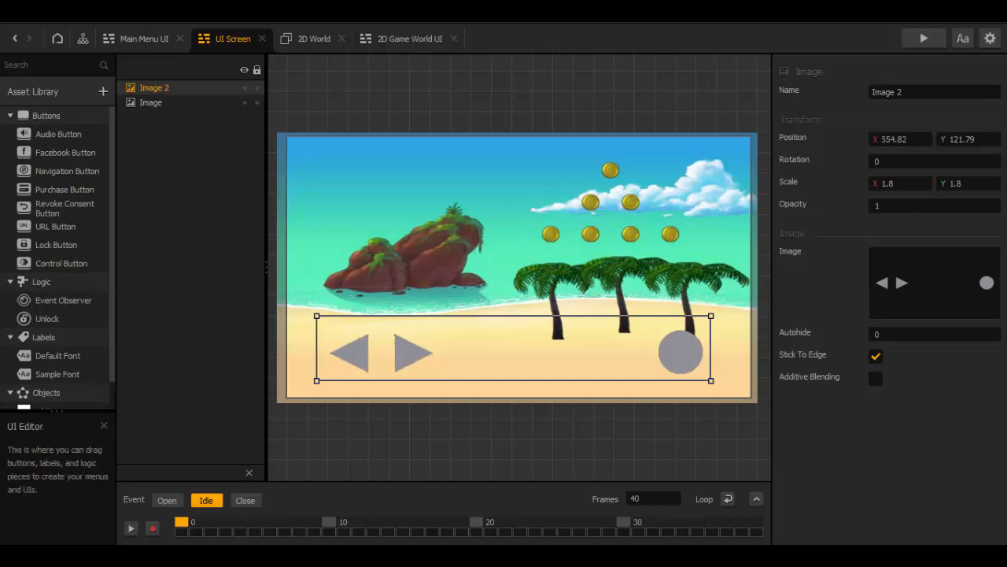
{"action": "left_click", "coordinate": [586, 449]}
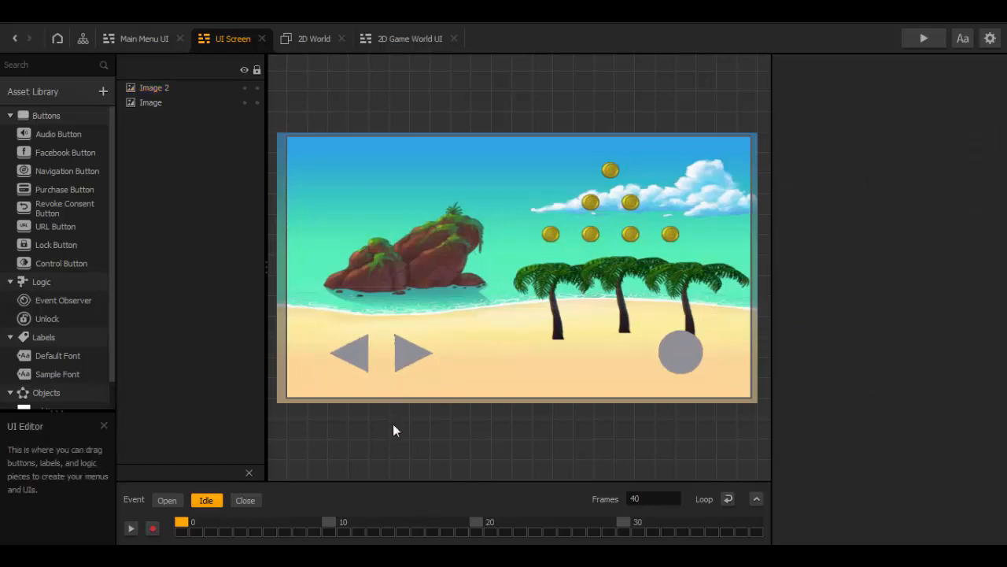
Switch to the file explorer and open the idle compressed folder inside Arni Bro's compressed files.
{"action": "left_click", "coordinate": [338, 556]}
{"action": "left_click", "coordinate": [339, 539]}
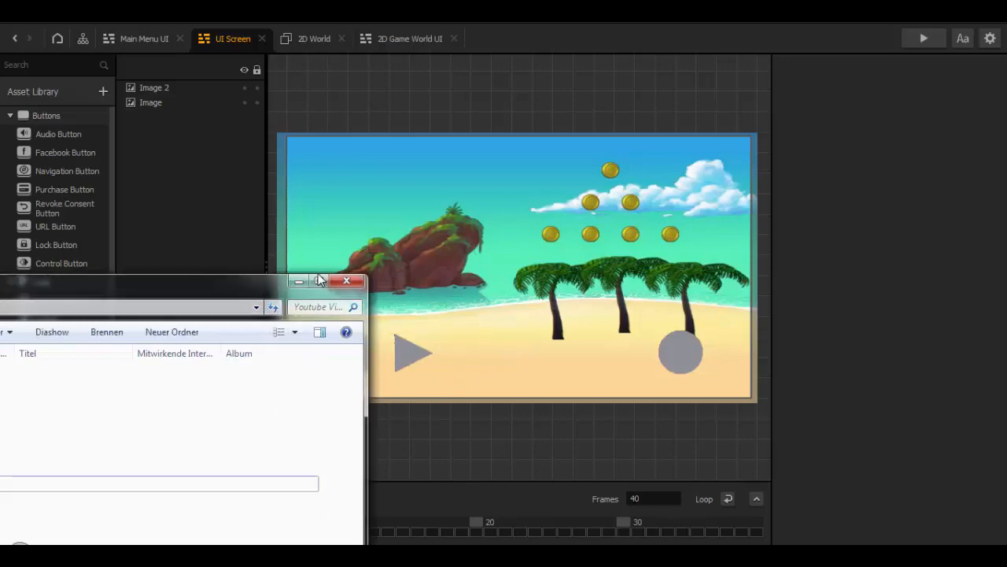
{"action": "left_click_drag", "start_coordinate": [319, 281], "coordinate": [704, 81]}
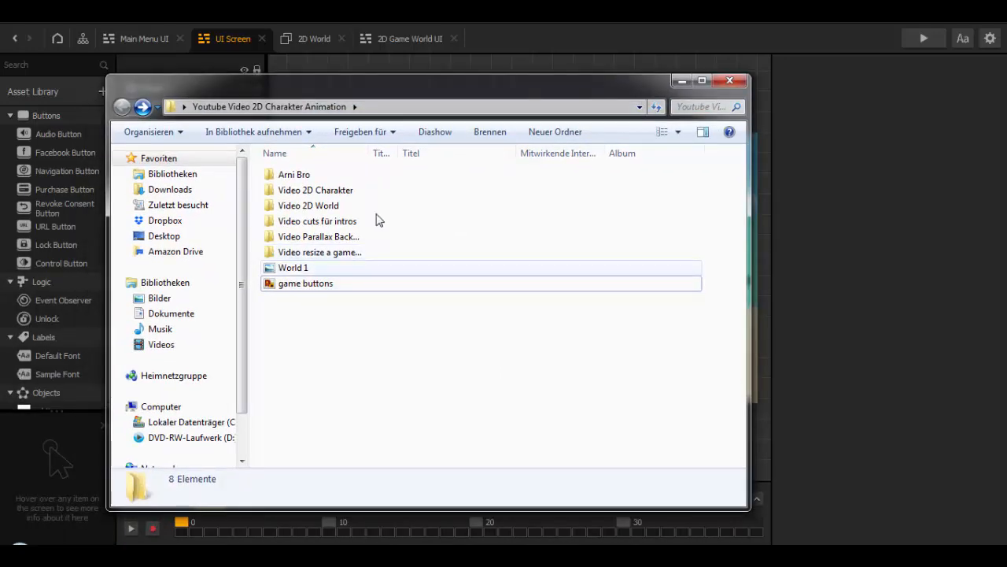
{"action": "double_click", "coordinate": [346, 178]}
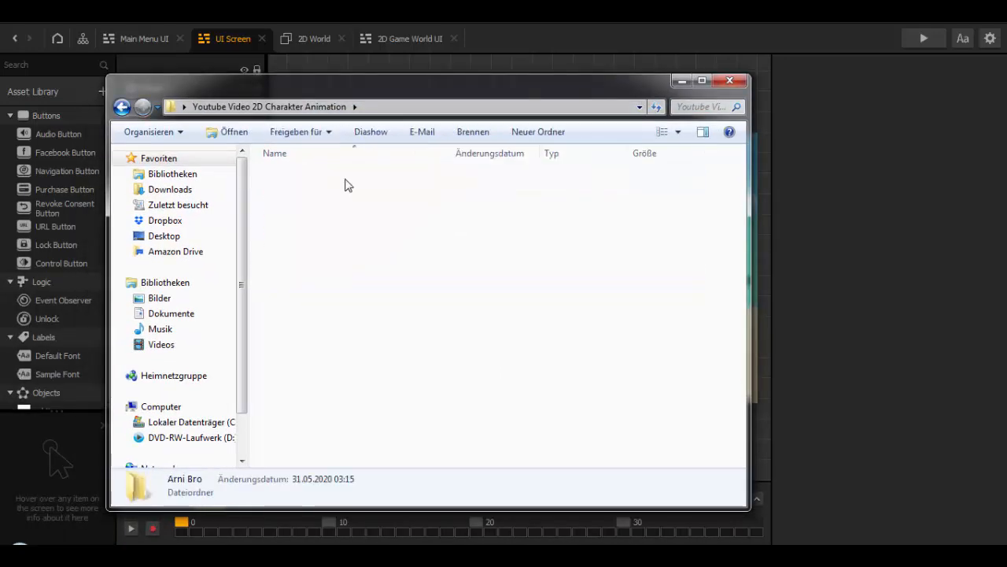
{"action": "left_click", "coordinate": [346, 177]}
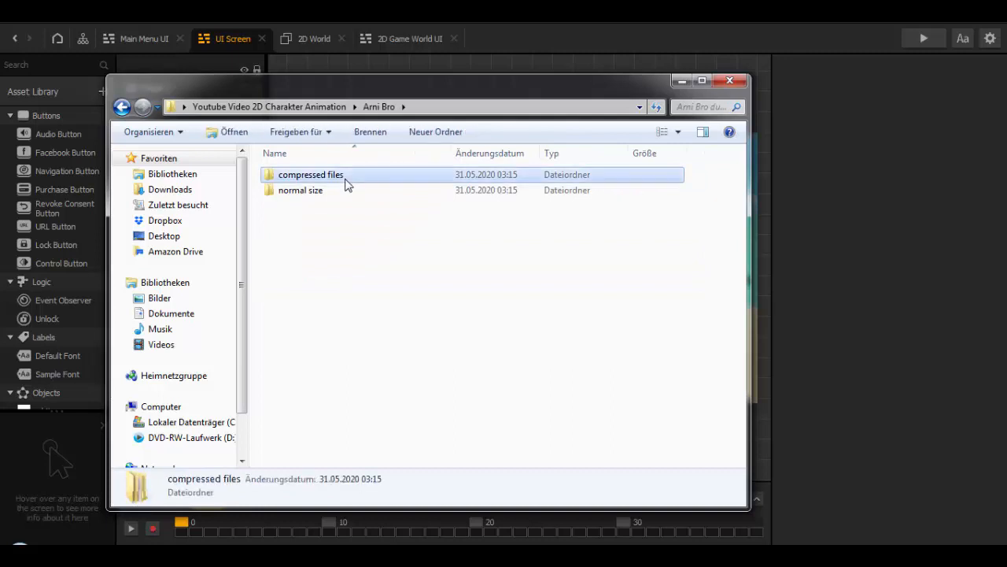
{"action": "double_click", "coordinate": [346, 181]}
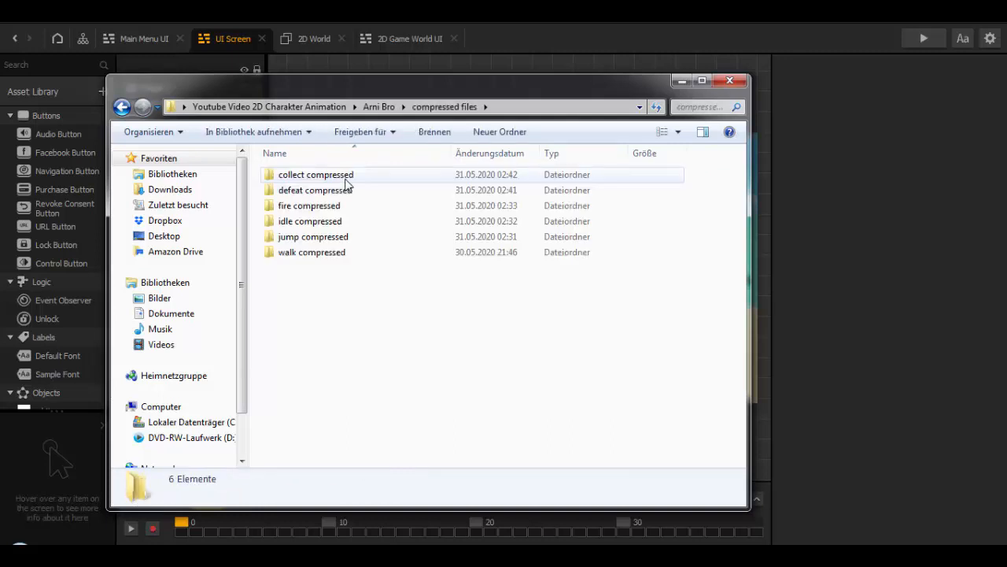
{"action": "double_click", "coordinate": [321, 222]}
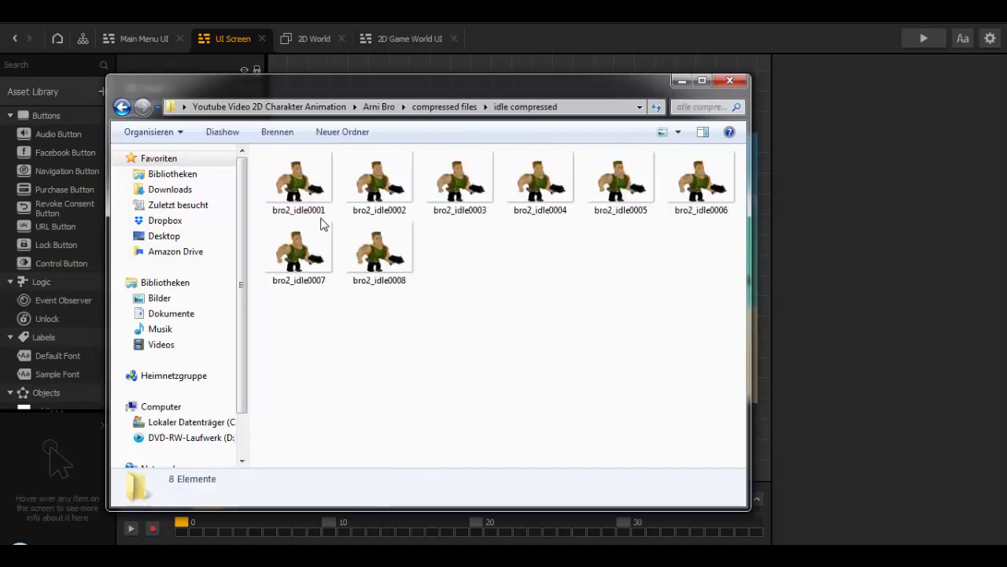
Add bro2_idle0001 to the UI screen as an image and place the character on the sand beside the arrow buttons.
{"action": "left_click", "coordinate": [319, 185]}
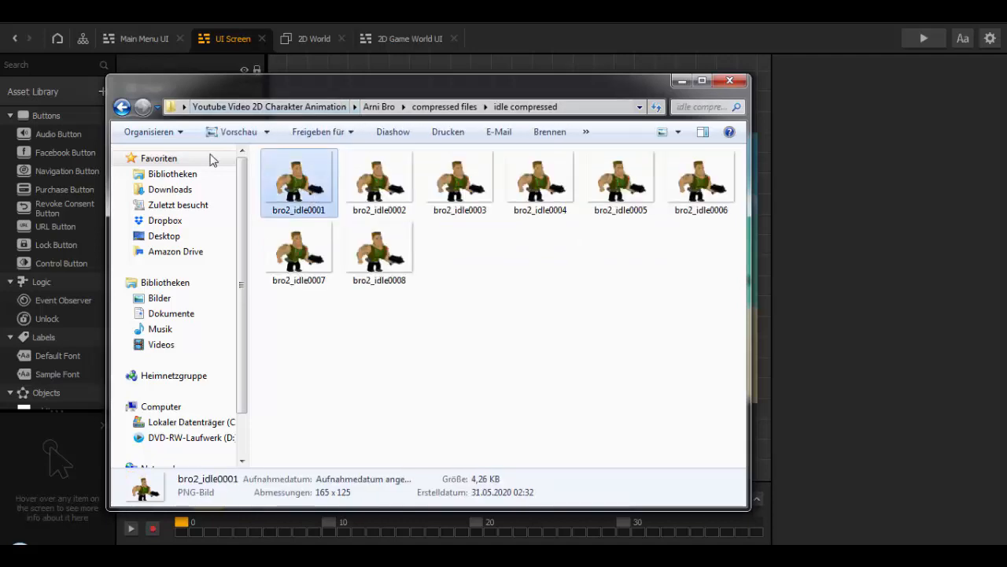
{"action": "left_click_drag", "start_coordinate": [342, 95], "coordinate": [52, 246]}
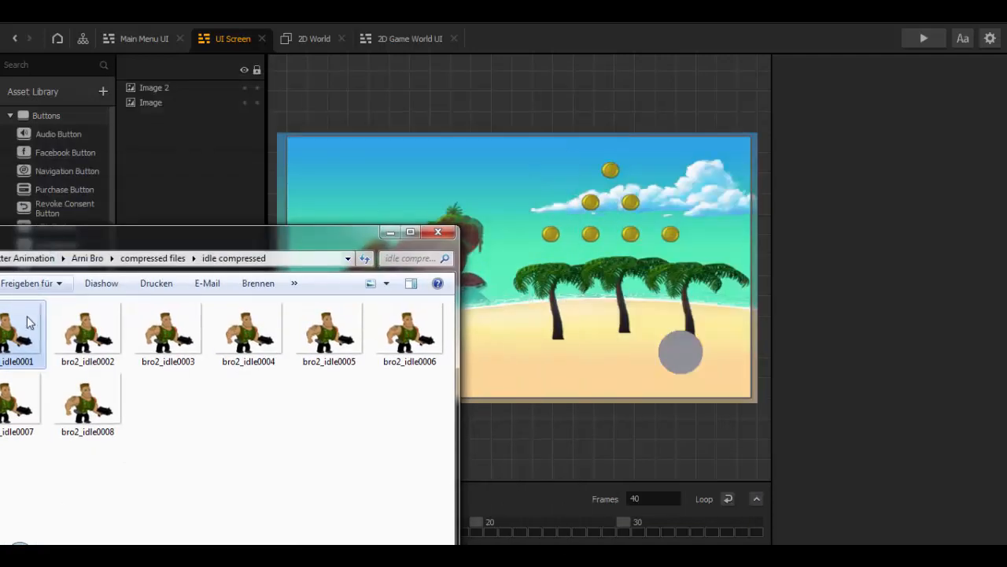
{"action": "left_click_drag", "start_coordinate": [504, 345], "coordinate": [664, 259]}
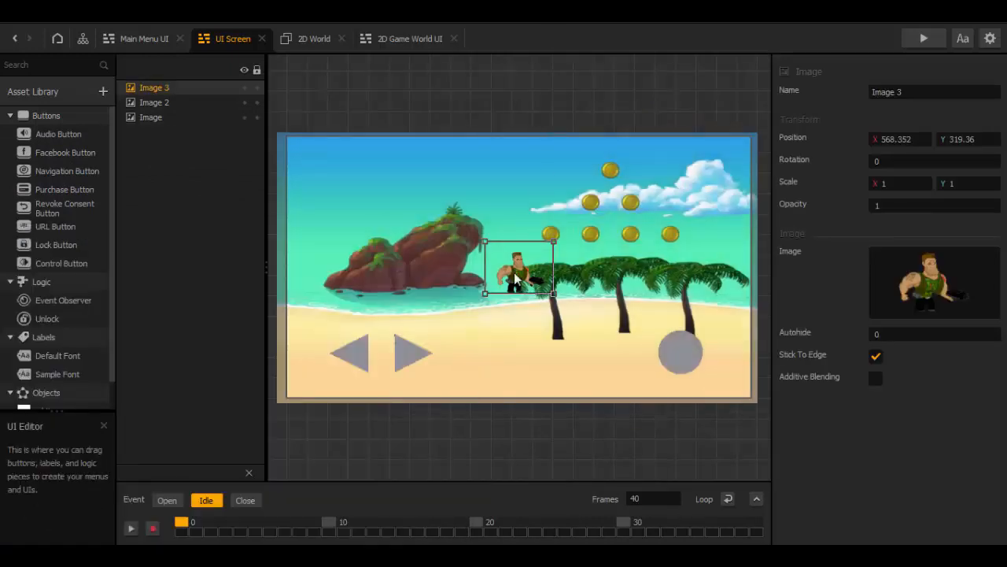
{"action": "left_click_drag", "start_coordinate": [514, 270], "coordinate": [480, 328]}
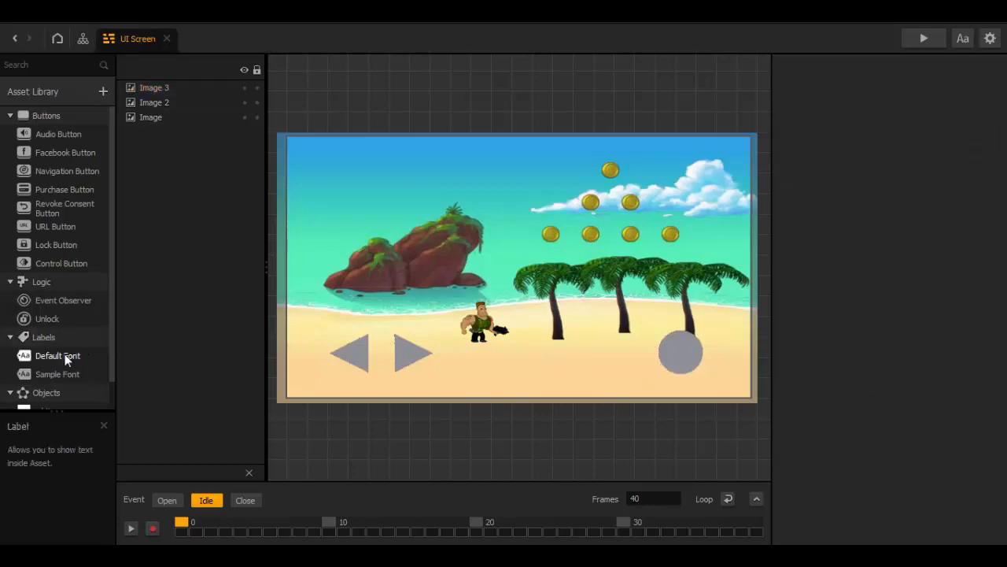
Add a Default Font label near the screen's upper edge with the text "Click to walk left and right".
{"action": "left_click_drag", "start_coordinate": [59, 357], "coordinate": [483, 168]}
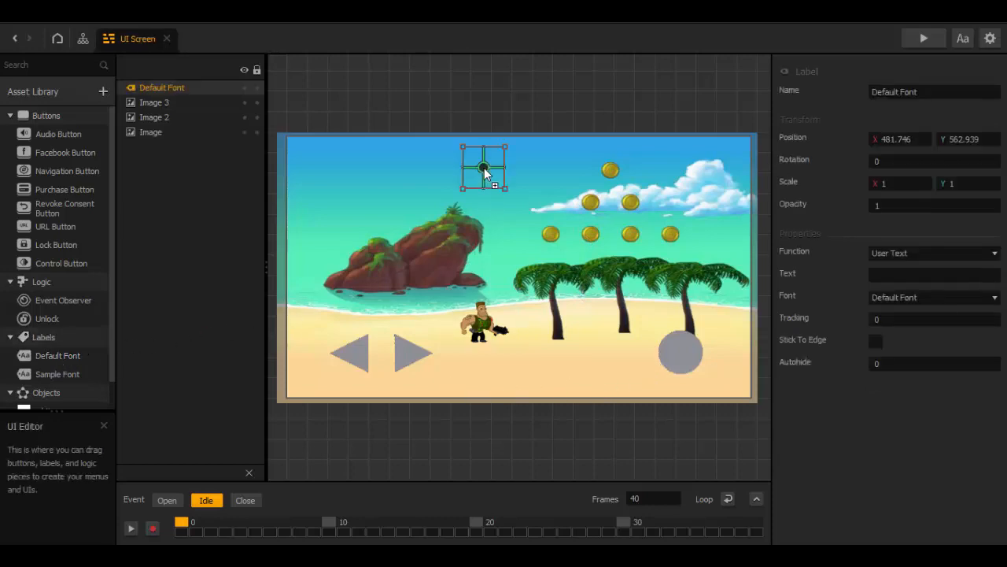
{"action": "left_click", "coordinate": [911, 273]}
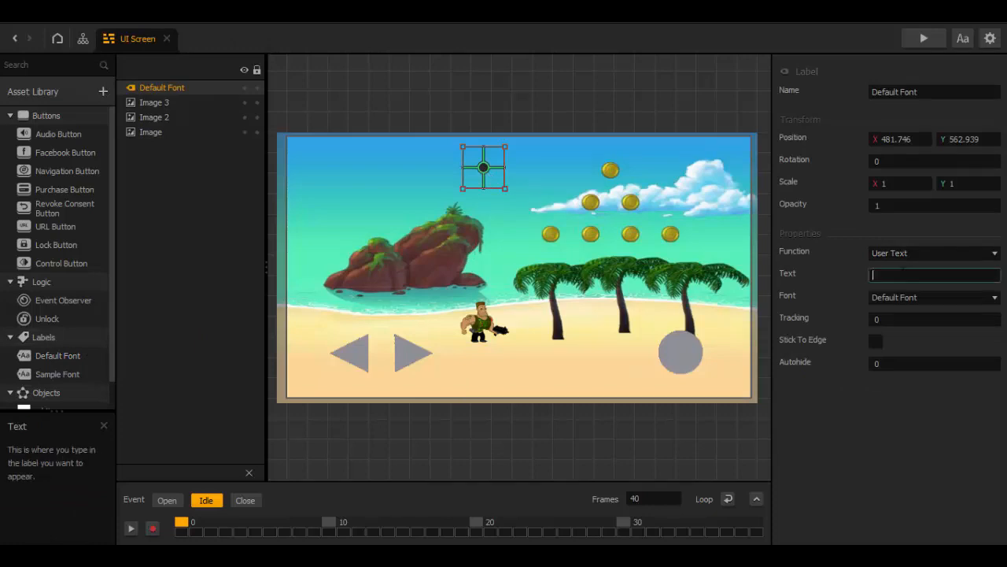
{"action": "type", "text": "Clic"}
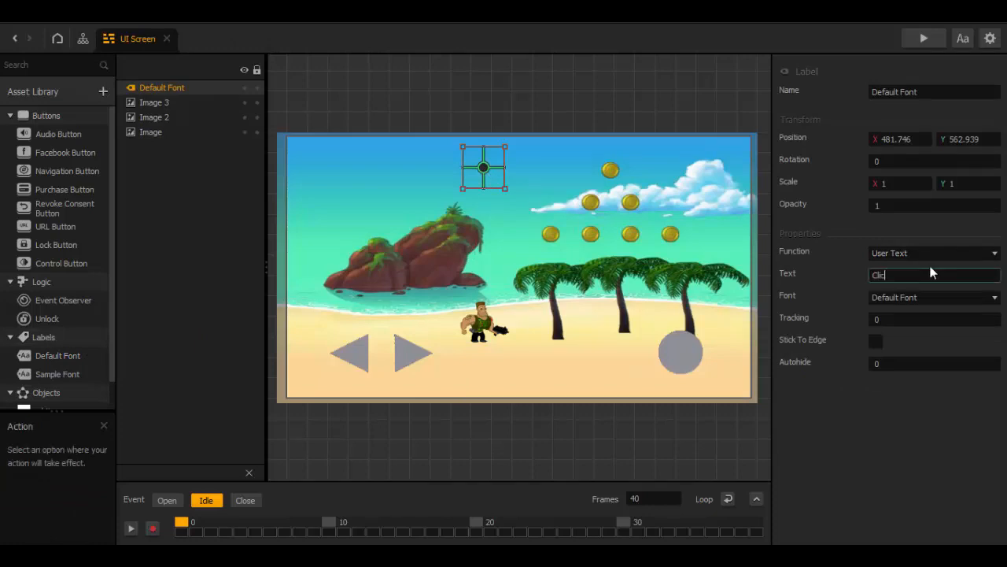
{"action": "type", "text": "k to walk left and right"}
{"action": "left_click", "coordinate": [929, 397]}
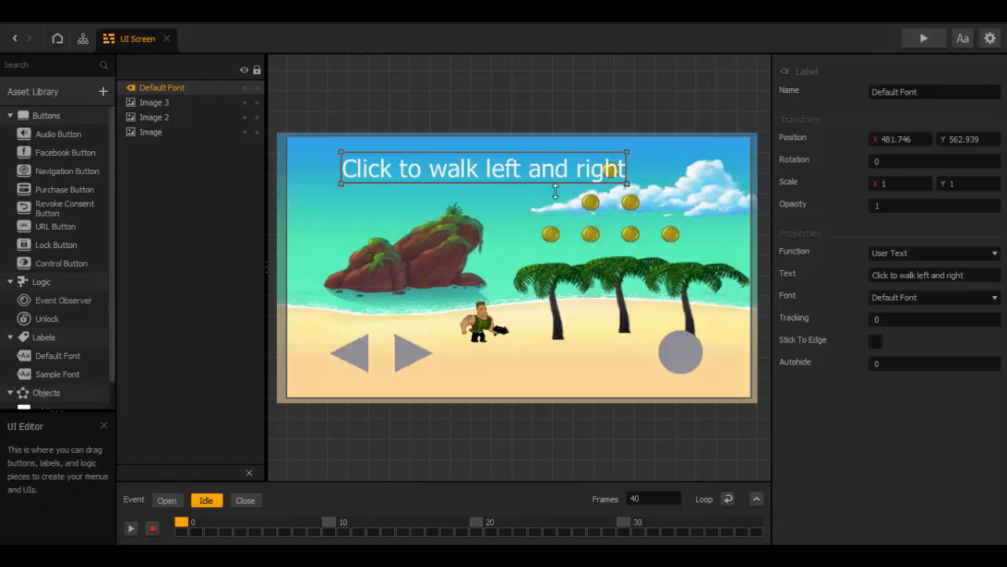
Expand the label's Open event animation timeline and set its length to 100 frames.
{"action": "left_click", "coordinate": [167, 500]}
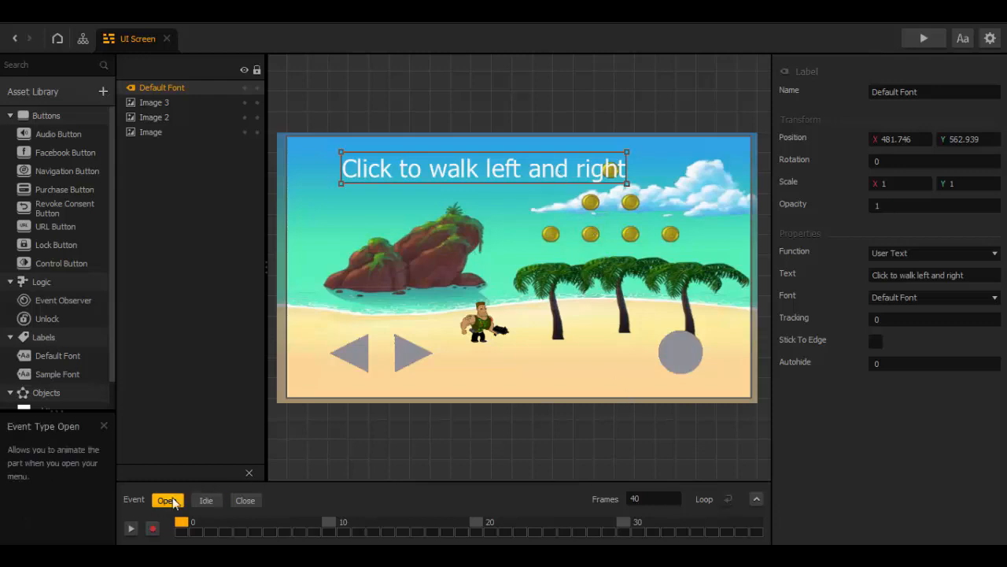
{"action": "left_click", "coordinate": [757, 498]}
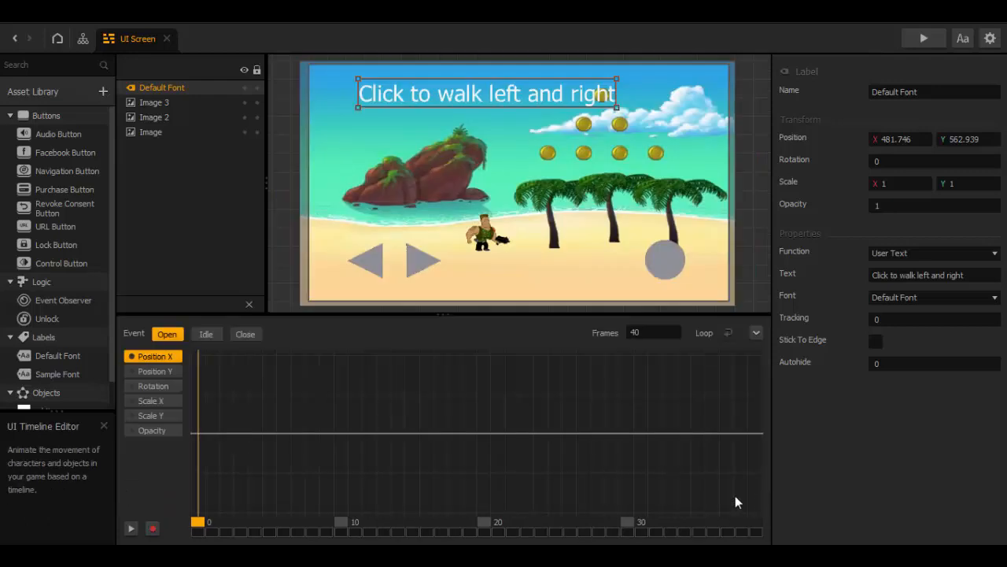
{"action": "left_click", "coordinate": [640, 332]}
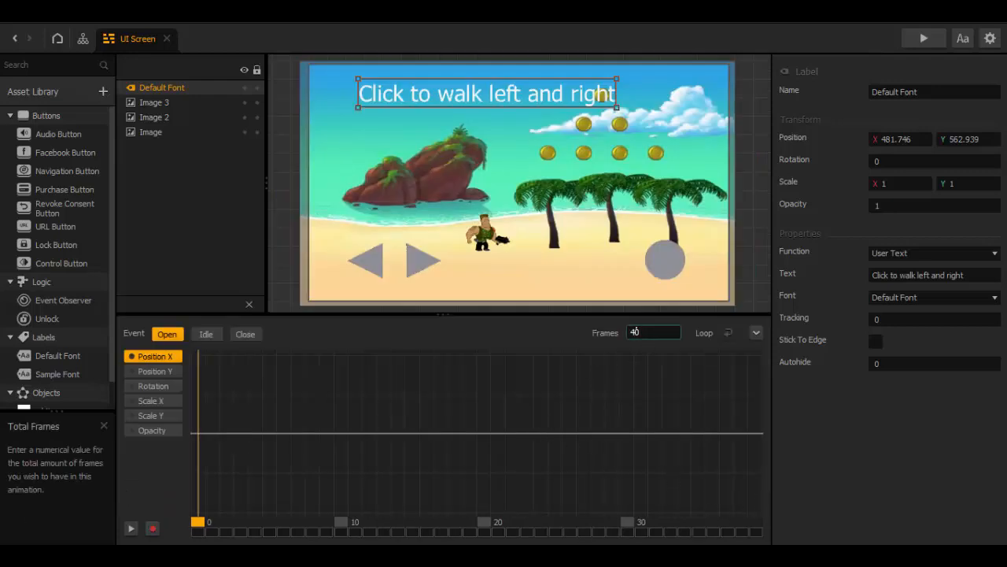
{"action": "key", "text": "BackSpace"}
{"action": "key", "text": "BackSpace"}
{"action": "type", "text": "100"}
{"action": "key", "text": "Return"}
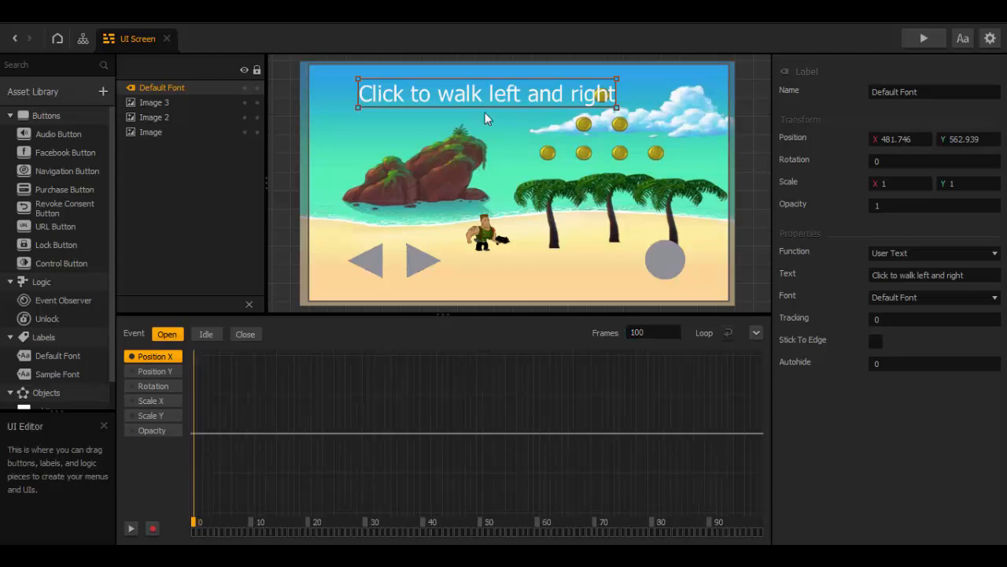
Start recording the label's opacity animation with a keyframe of opacity 0 at frame 0.
{"action": "left_click", "coordinate": [158, 431]}
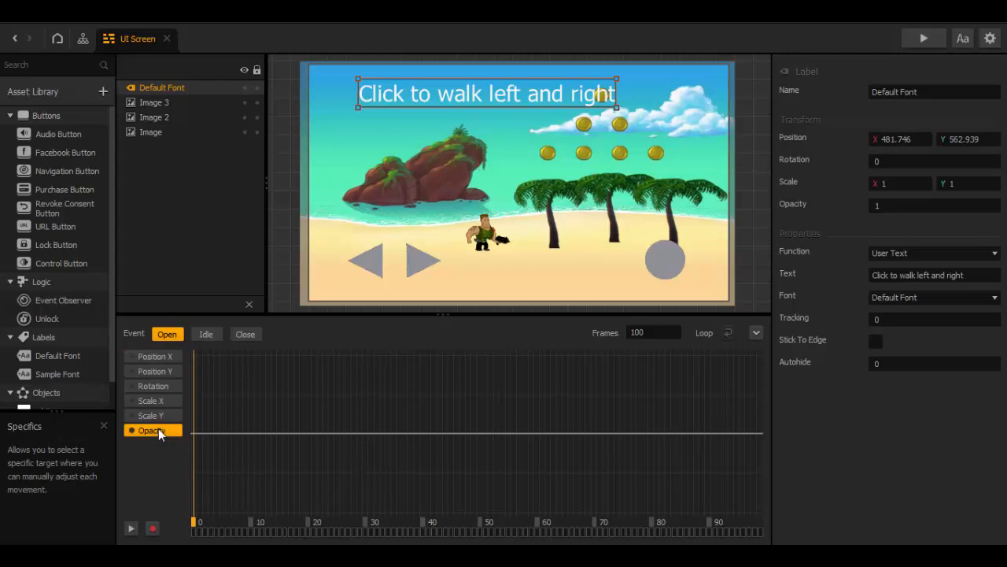
{"action": "left_click", "coordinate": [153, 528]}
{"action": "left_click", "coordinate": [876, 206]}
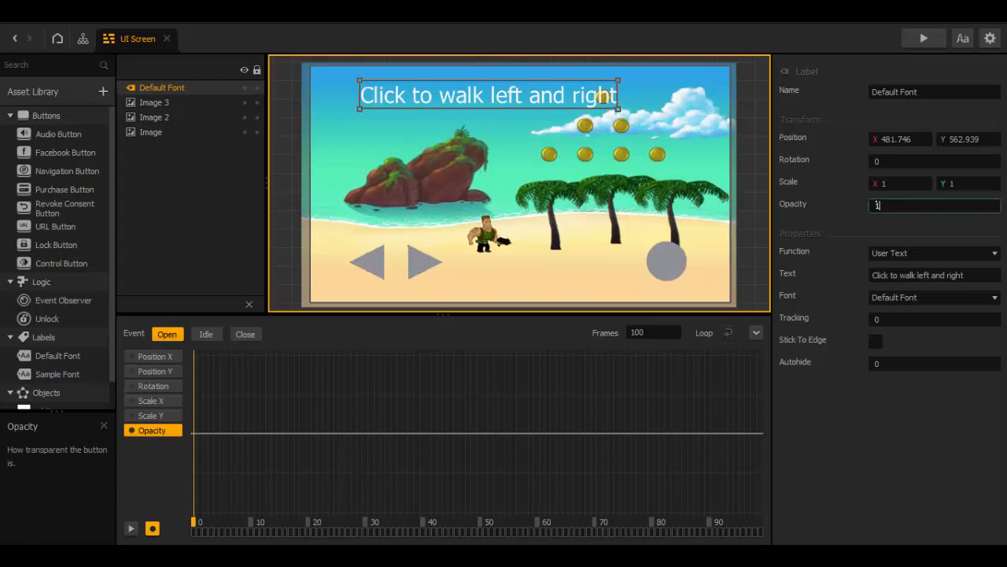
{"action": "key", "text": "BackSpace"}
{"action": "type", "text": "0"}
{"action": "key", "text": "Return"}
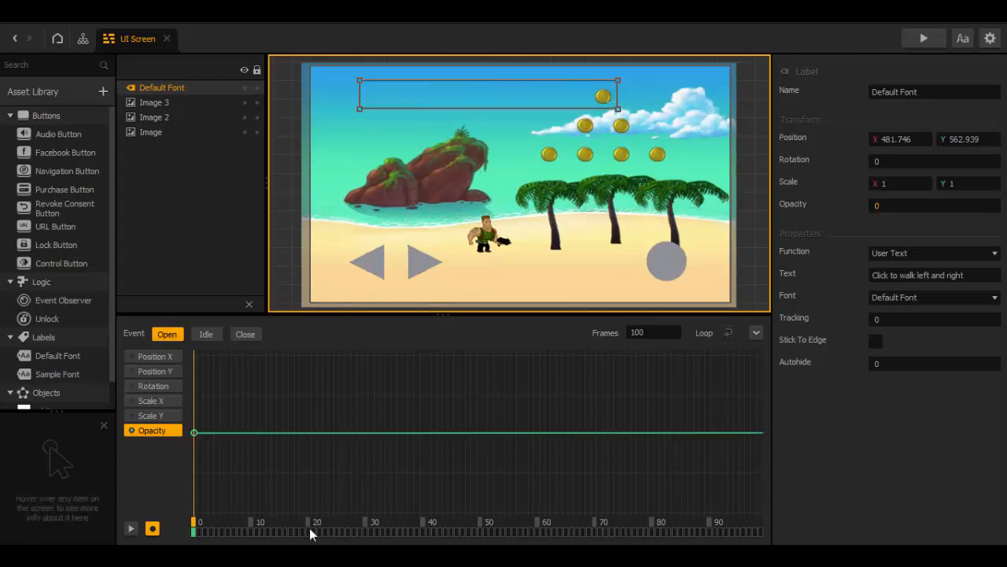
Add an opacity keyframe of 1 at frame 40, scrub through the fade-in and stop recording.
{"action": "left_click", "coordinate": [422, 522]}
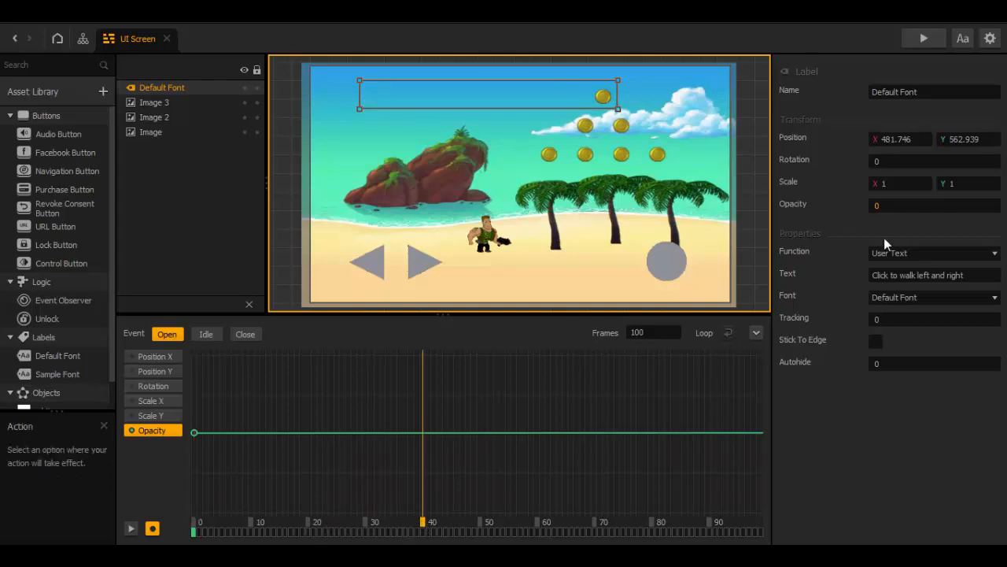
{"action": "left_click", "coordinate": [885, 206]}
{"action": "type", "text": "1"}
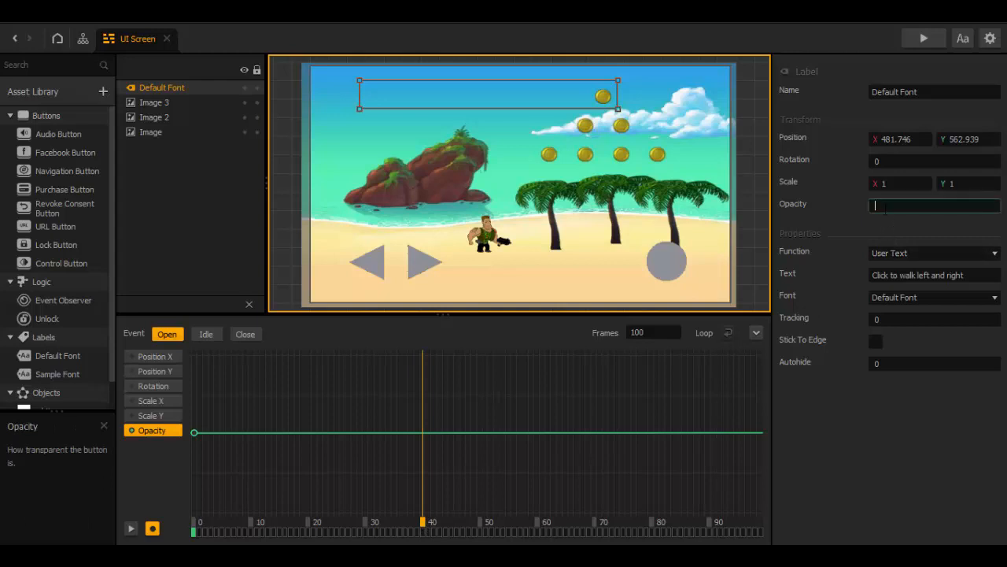
{"action": "key", "text": "Return"}
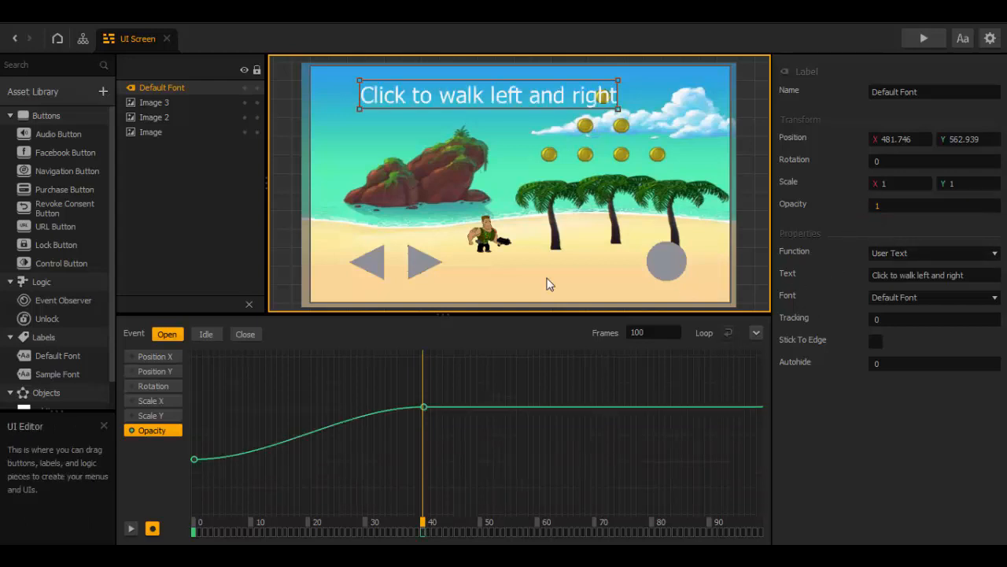
{"action": "left_click_drag", "start_coordinate": [194, 521], "coordinate": [425, 527]}
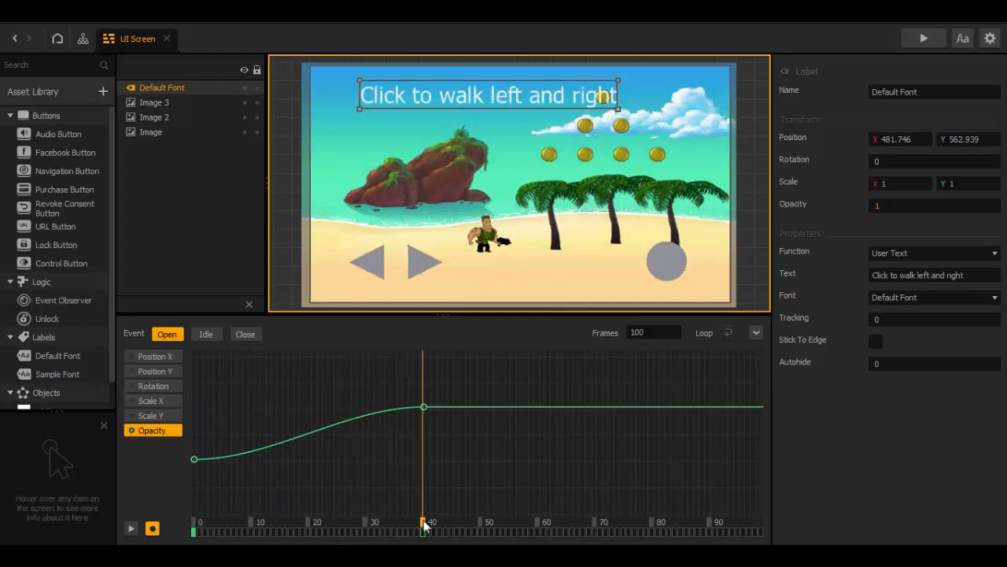
{"action": "left_click", "coordinate": [153, 528]}
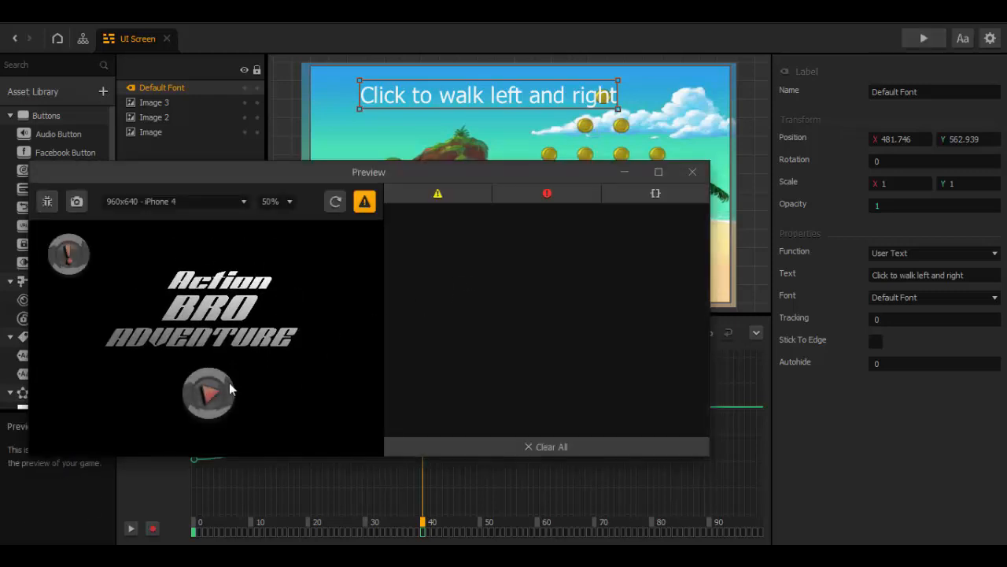
Preview the info screen and move the text label to about X 566, Y 581, then close the preview.
{"action": "left_click", "coordinate": [77, 254]}
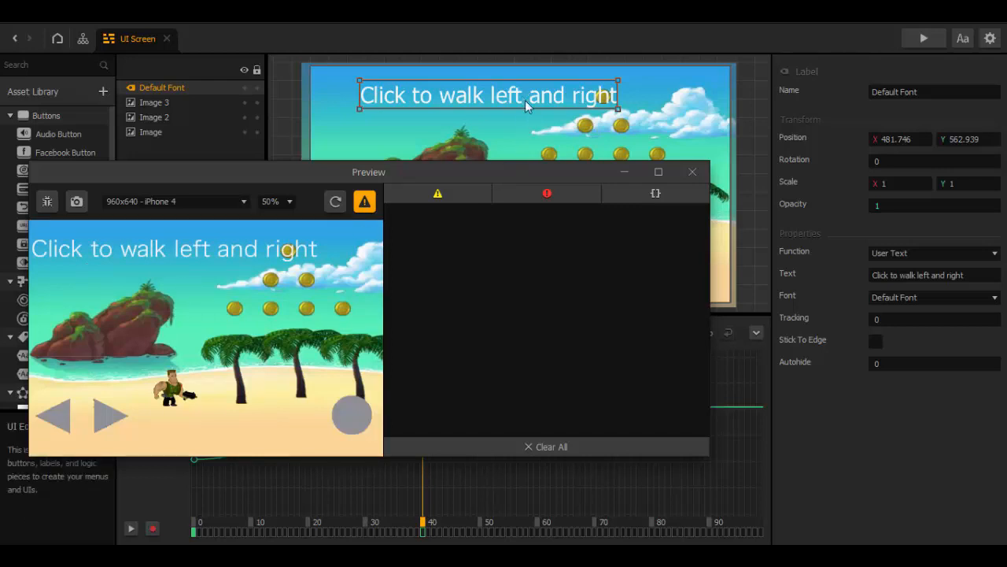
{"action": "left_click_drag", "start_coordinate": [525, 101], "coordinate": [549, 92]}
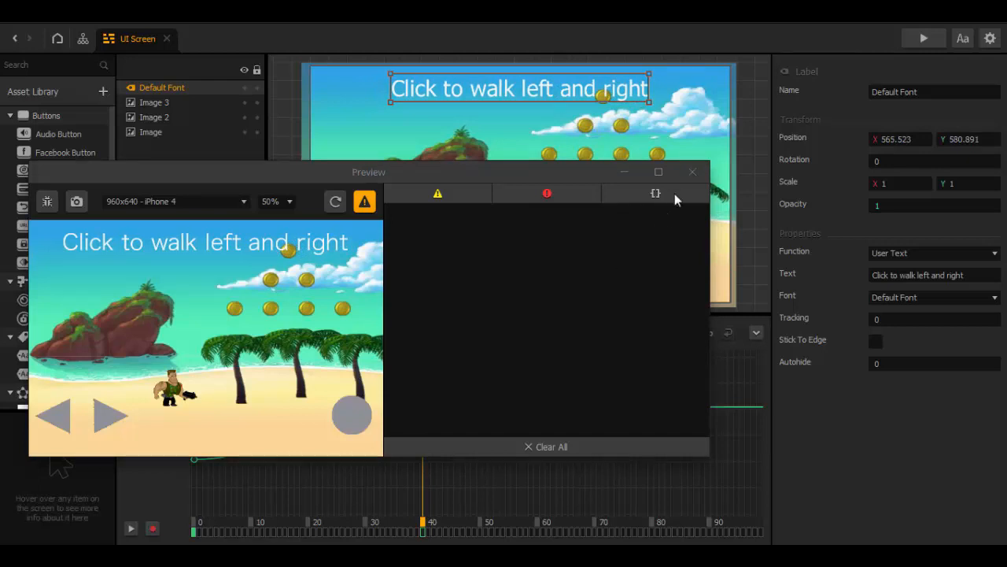
{"action": "left_click", "coordinate": [688, 174]}
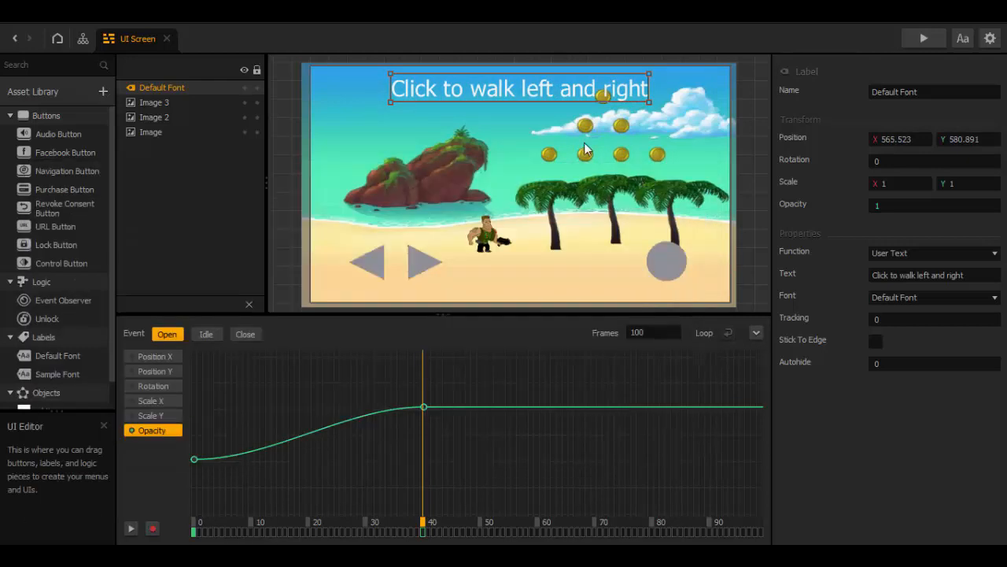
Collapse the timeline and add the tap hand picture from the Buttons folder to the UI screen as an image.
{"action": "left_click", "coordinate": [756, 334]}
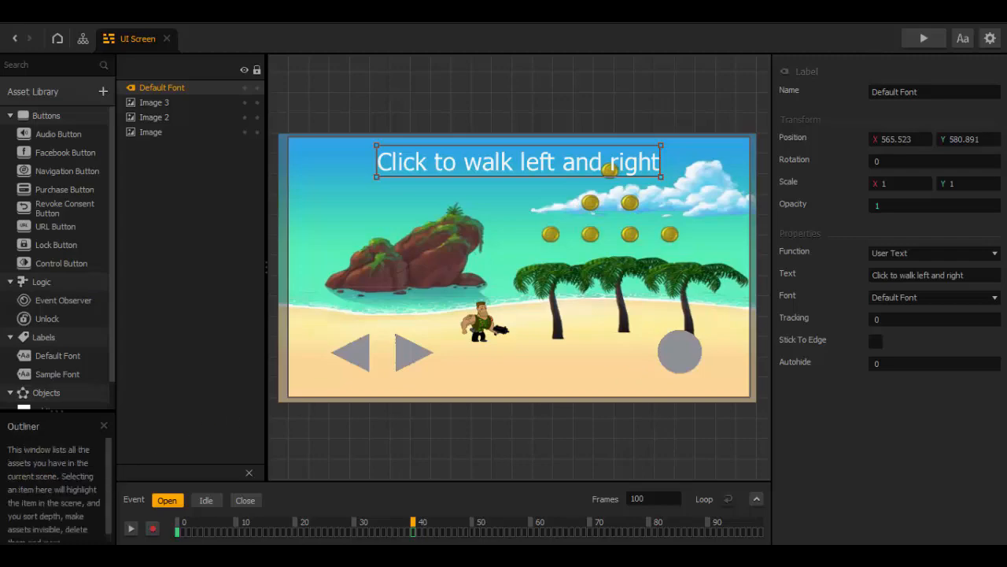
{"action": "mouse_move", "coordinate": [173, 557]}
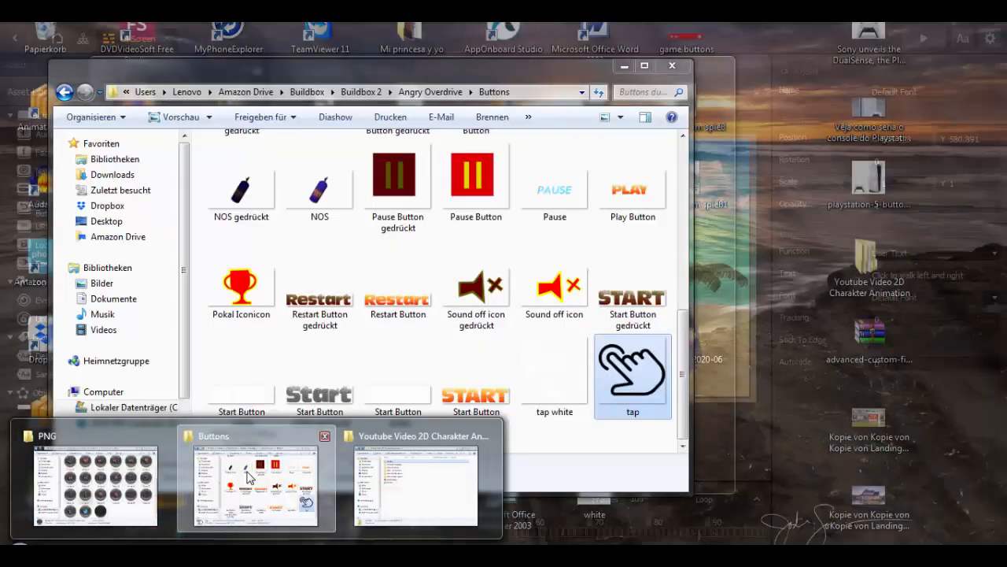
{"action": "left_click", "coordinate": [256, 482]}
{"action": "left_click_drag", "start_coordinate": [221, 100], "coordinate": [118, 93]}
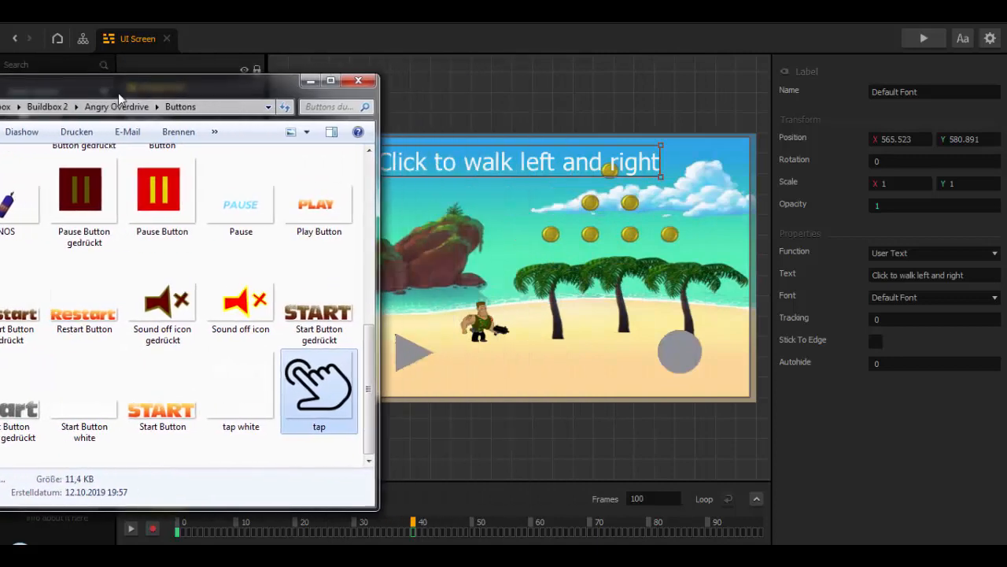
{"action": "left_click_drag", "start_coordinate": [344, 389], "coordinate": [657, 302]}
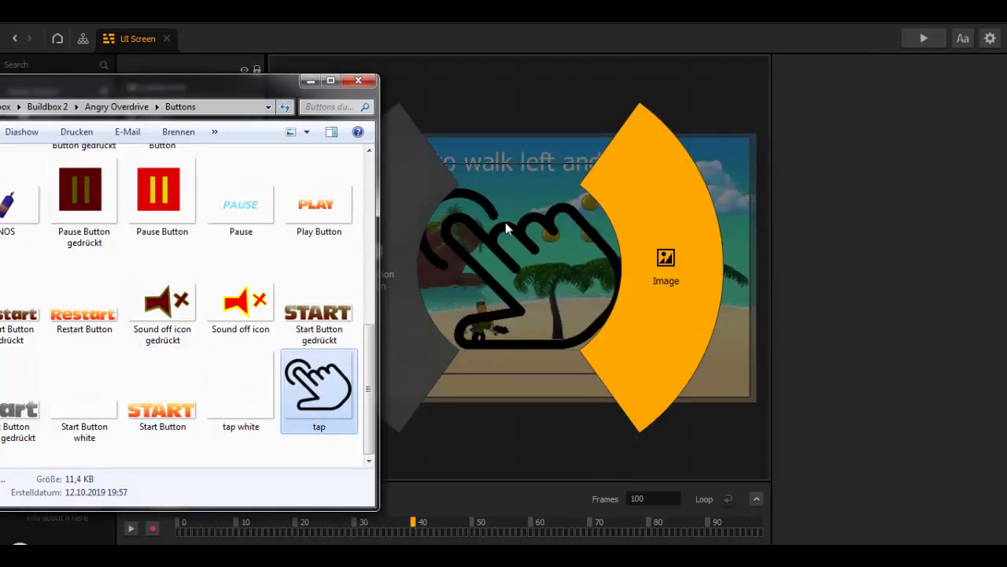
{"action": "left_click", "coordinate": [311, 82]}
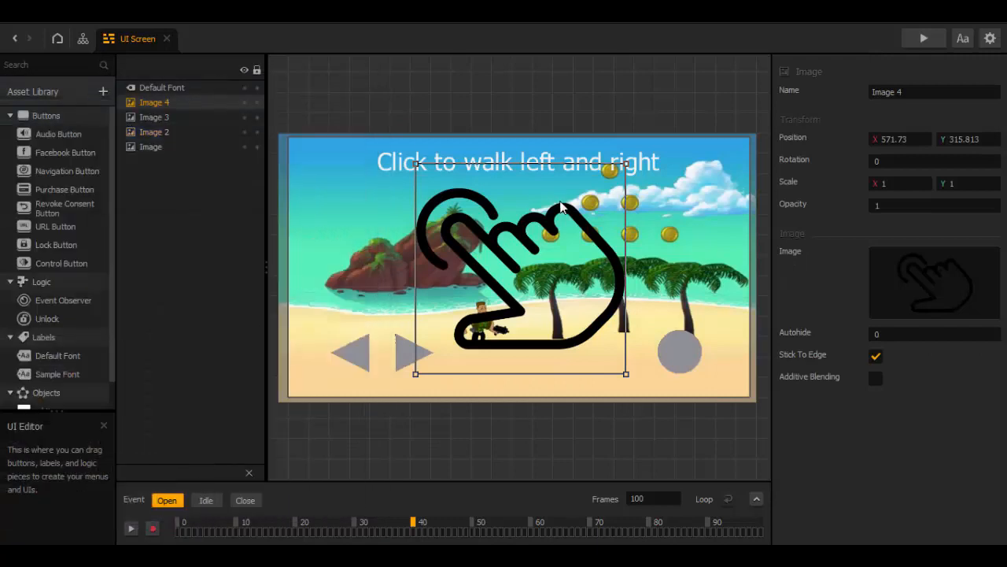
Set both the X and Y scale of the tap hand image to 0.5.
{"action": "left_click", "coordinate": [897, 184]}
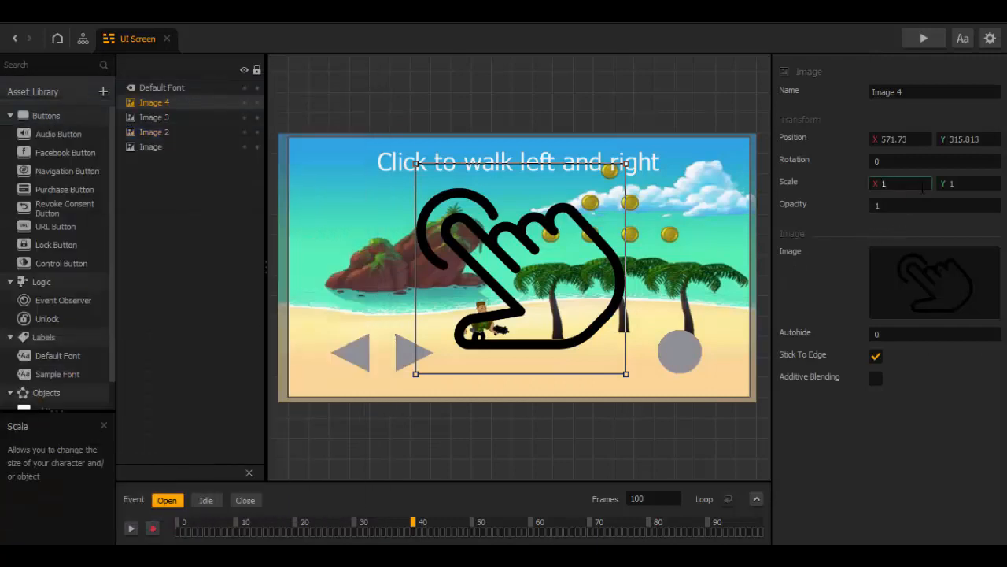
{"action": "type", "text": "0.5"}
{"action": "key", "text": "Tab"}
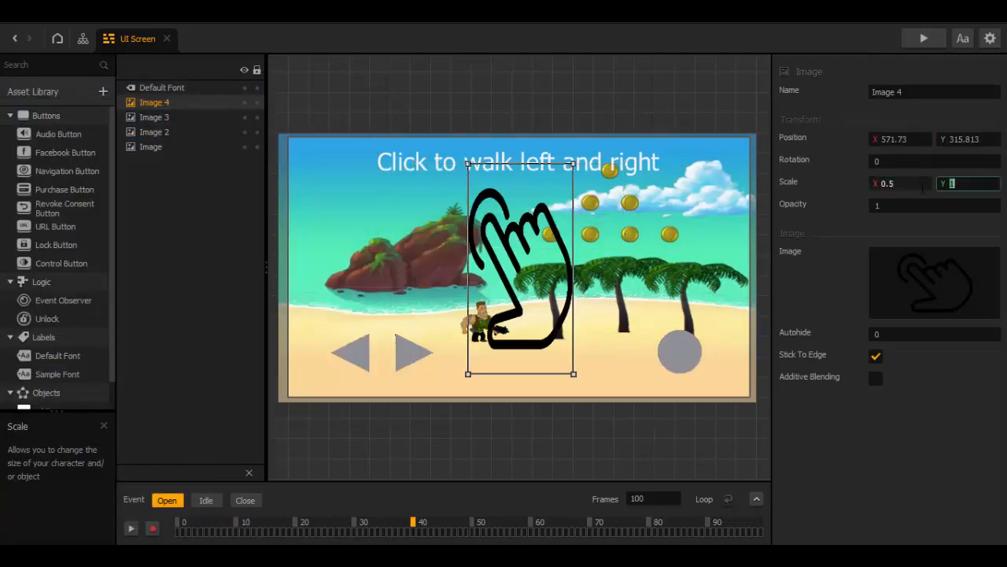
{"action": "type", "text": "0.5"}
{"action": "key", "text": "Return"}
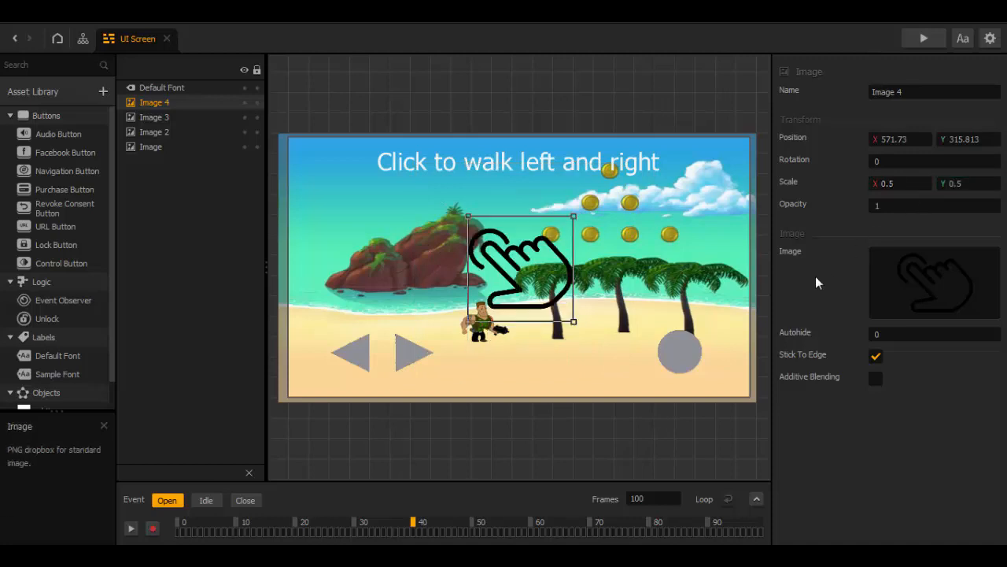
Set the tap hand image's X and Y scale to 0.4 and move it above the screen's upper edge, about X 174, Y 782.
{"action": "left_click", "coordinate": [897, 183]}
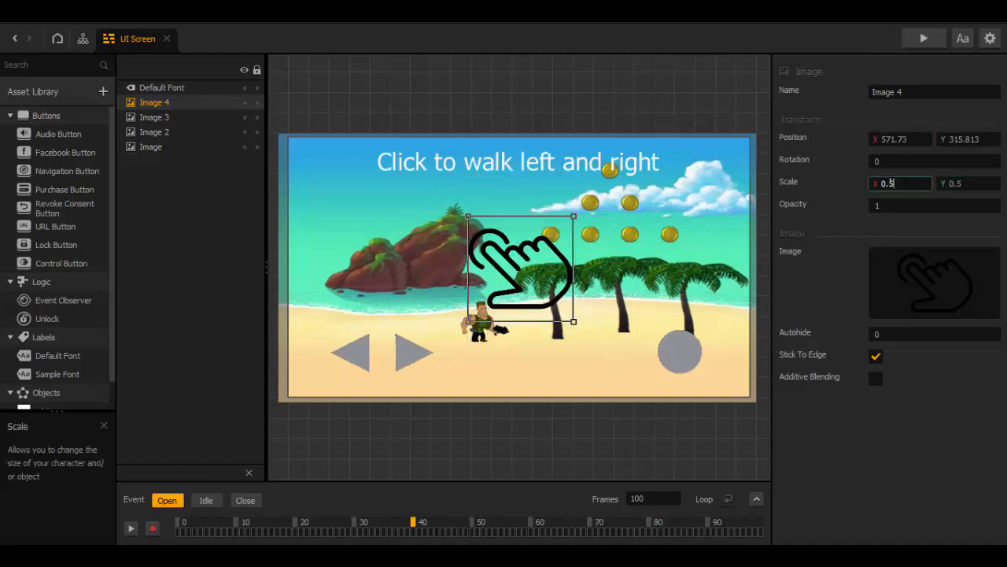
{"action": "key", "text": "BackSpace"}
{"action": "type", "text": "4"}
{"action": "key", "text": "Tab"}
{"action": "type", "text": "0.4"}
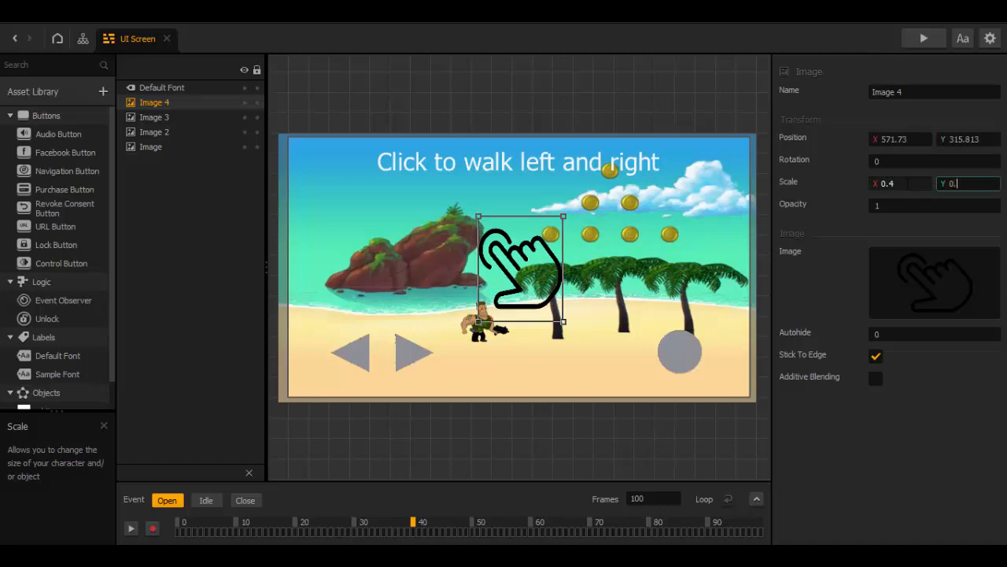
{"action": "key", "text": "Return"}
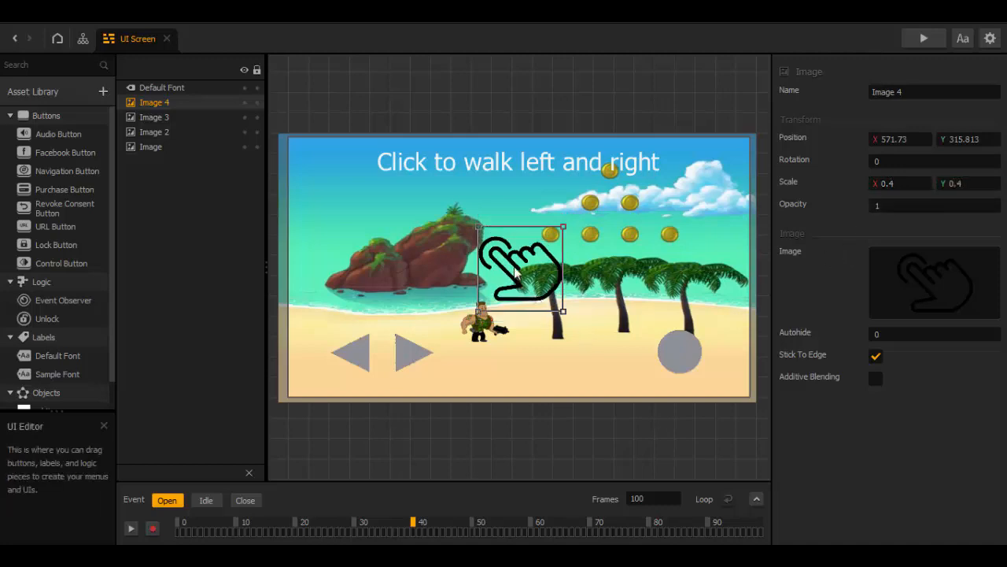
{"action": "left_click_drag", "start_coordinate": [513, 265], "coordinate": [351, 75]}
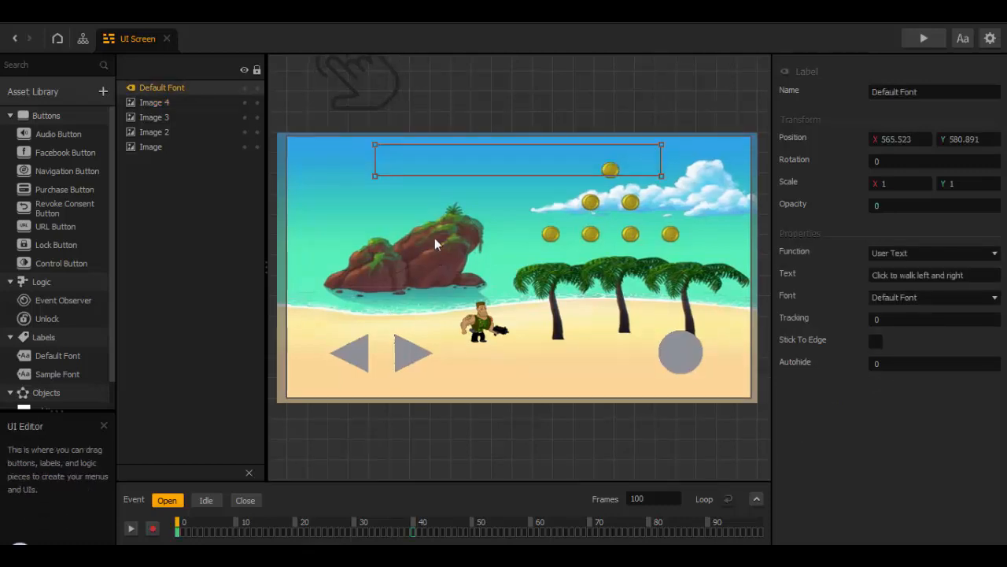
Record a position keyframe for the tap hand image at frame 30 of its Open animation, holding its place above the screen.
{"action": "left_click", "coordinate": [397, 86]}
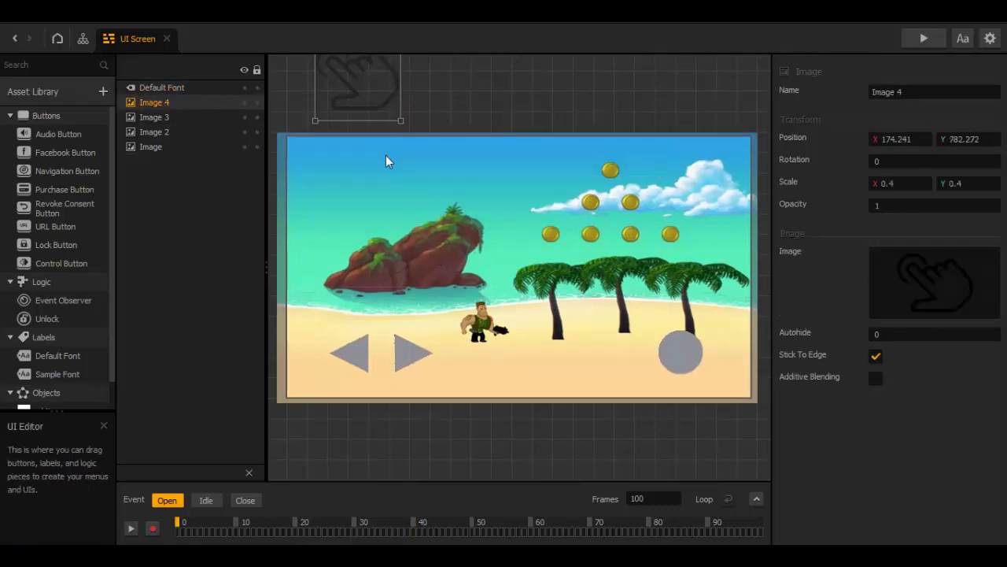
{"action": "left_click", "coordinate": [756, 499]}
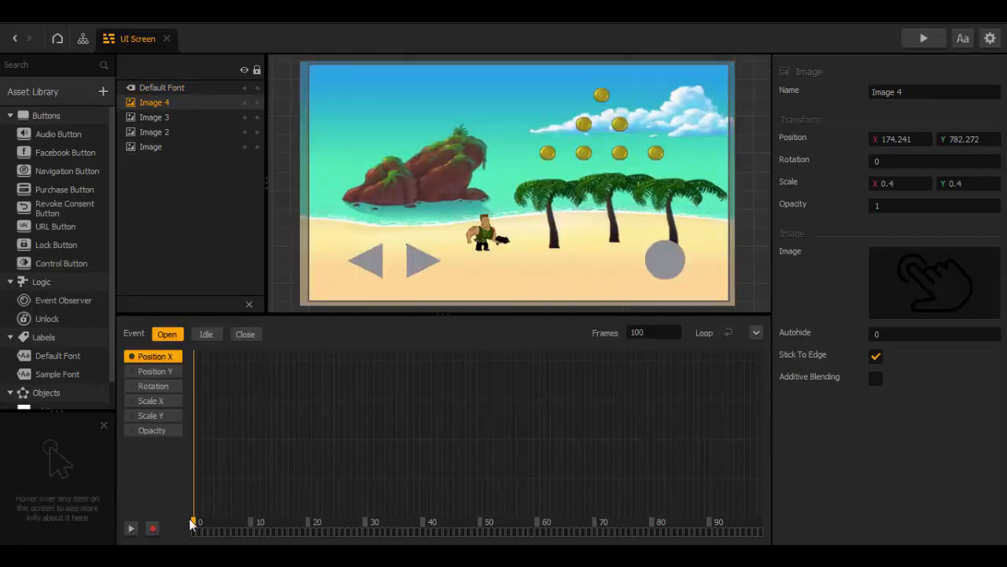
{"action": "left_click_drag", "start_coordinate": [196, 525], "coordinate": [367, 535]}
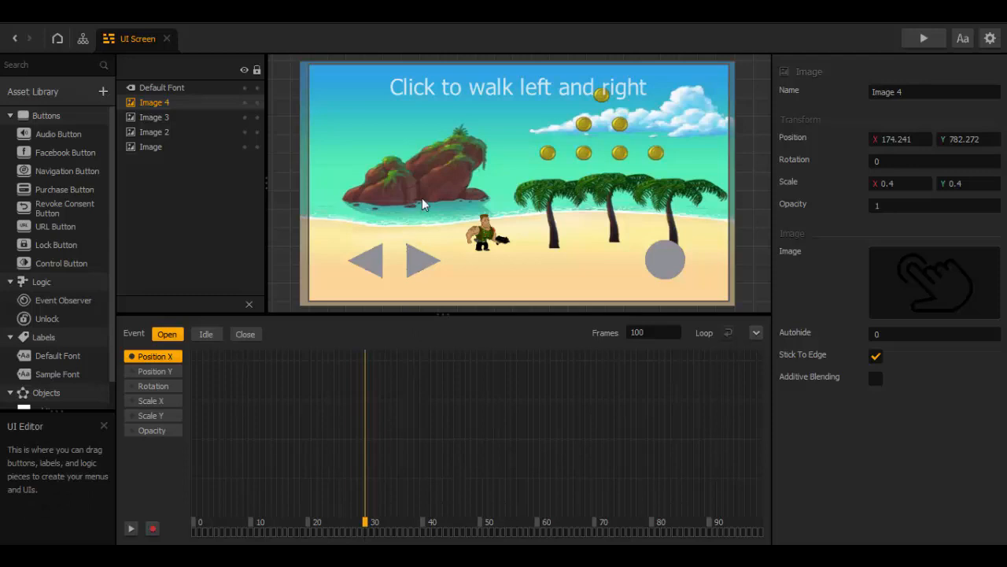
{"action": "scroll", "coordinate": [422, 197], "scroll_direction": "down", "scroll_amount": 2}
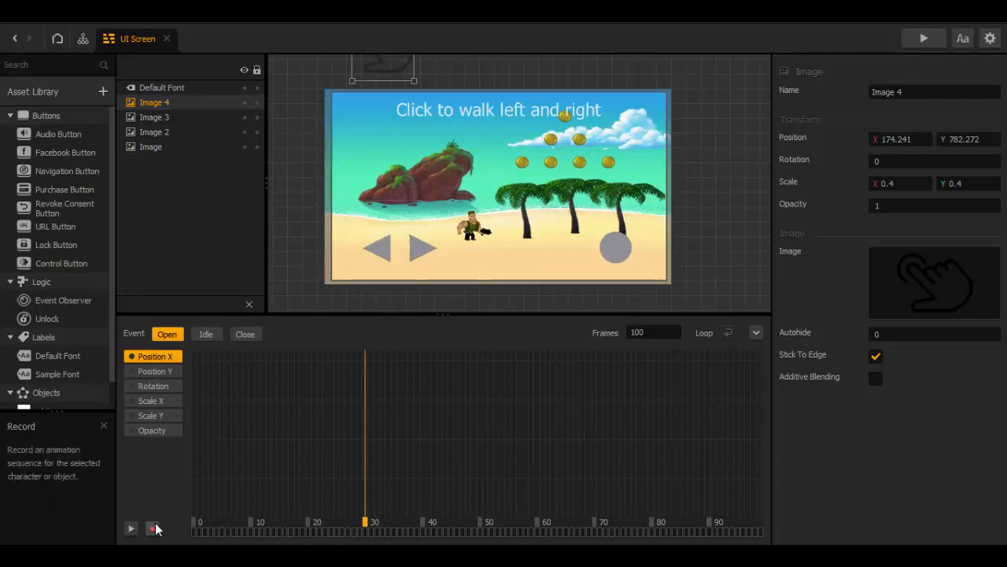
{"action": "left_click", "coordinate": [162, 374]}
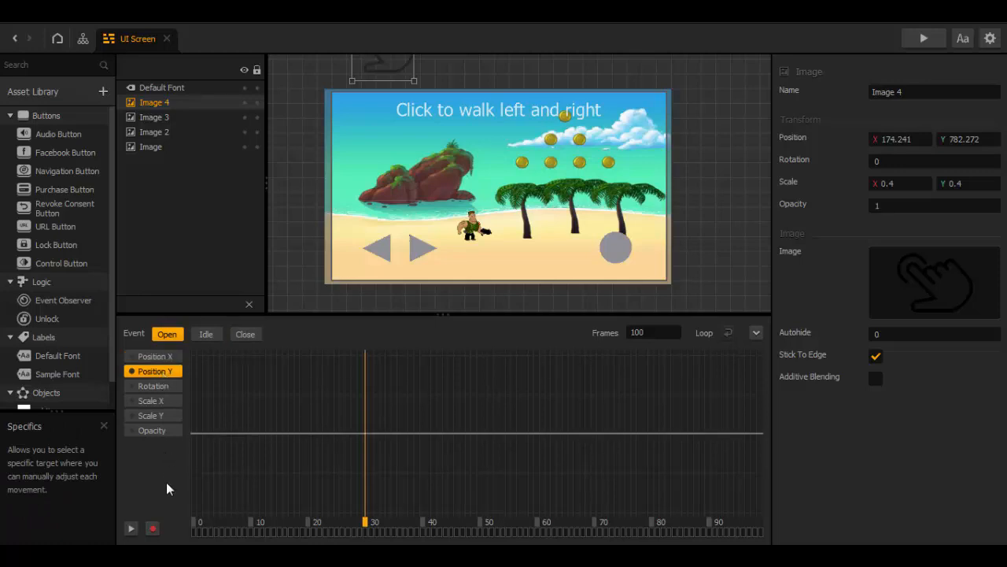
{"action": "left_click", "coordinate": [153, 528]}
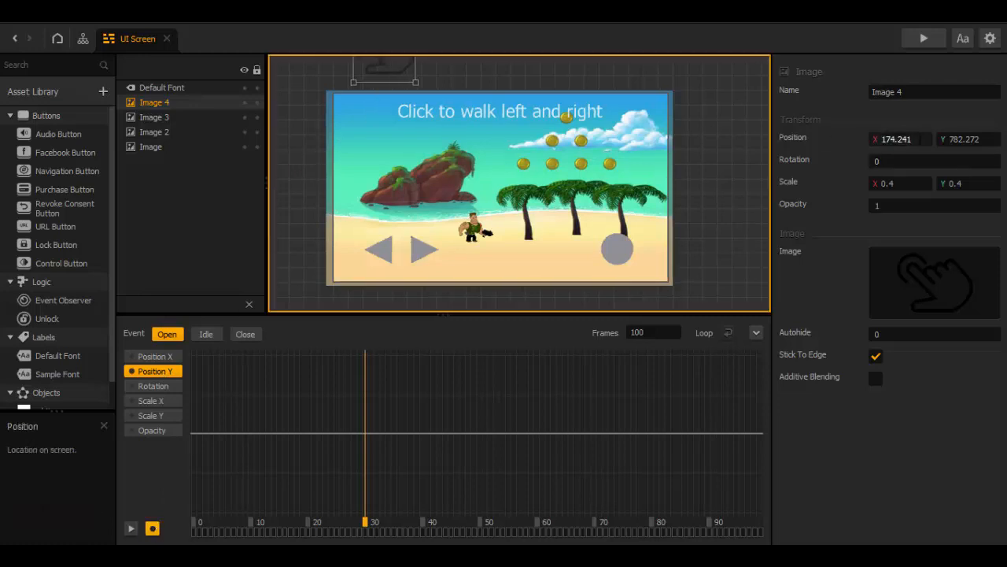
{"action": "left_click", "coordinate": [874, 135]}
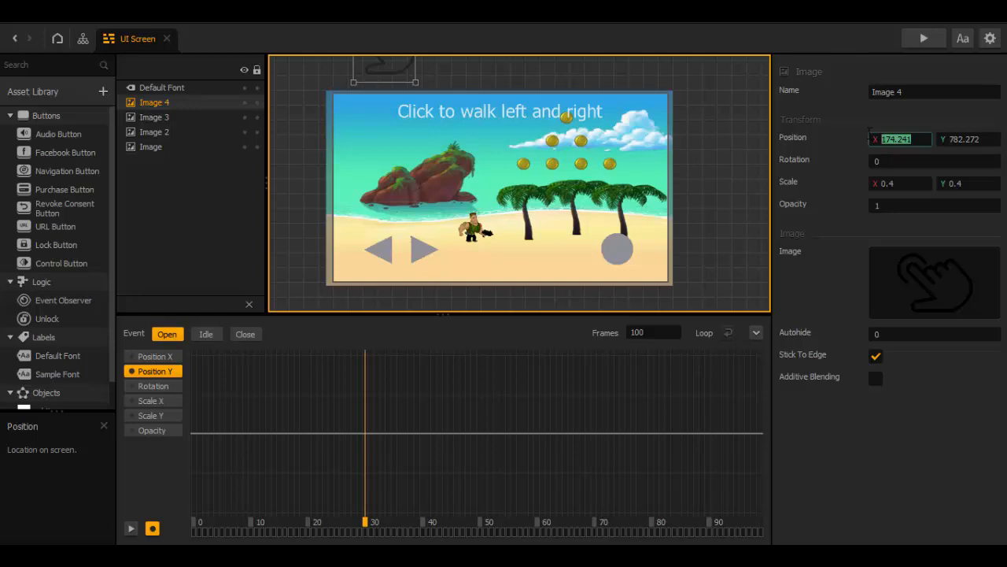
{"action": "key", "text": "Tab"}
{"action": "left_click", "coordinate": [932, 123]}
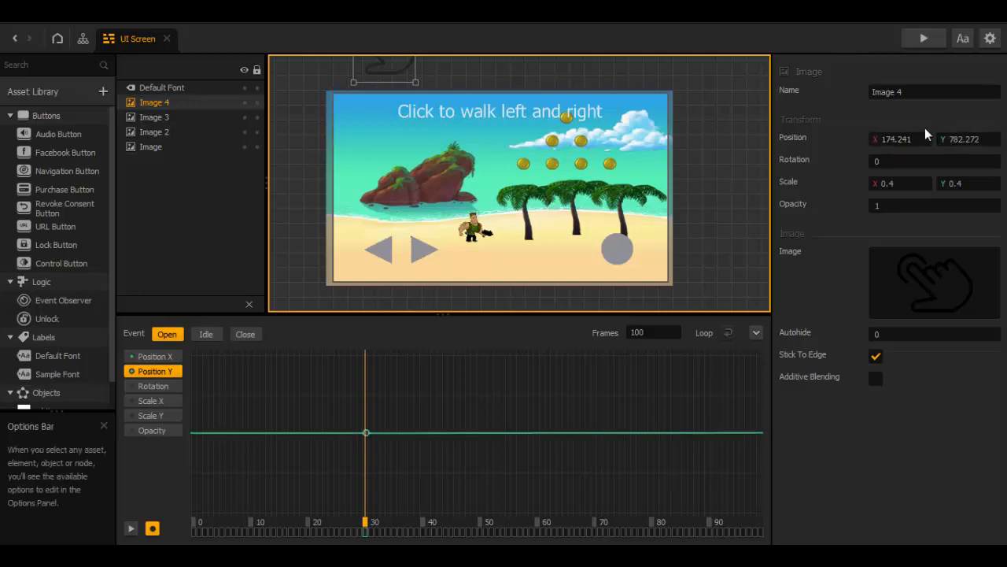
Re-enter the tap hand image's X position of 174.241 at frame 30 by copying and pasting the same value.
{"action": "left_click", "coordinate": [871, 143]}
{"action": "right_click", "coordinate": [887, 139]}
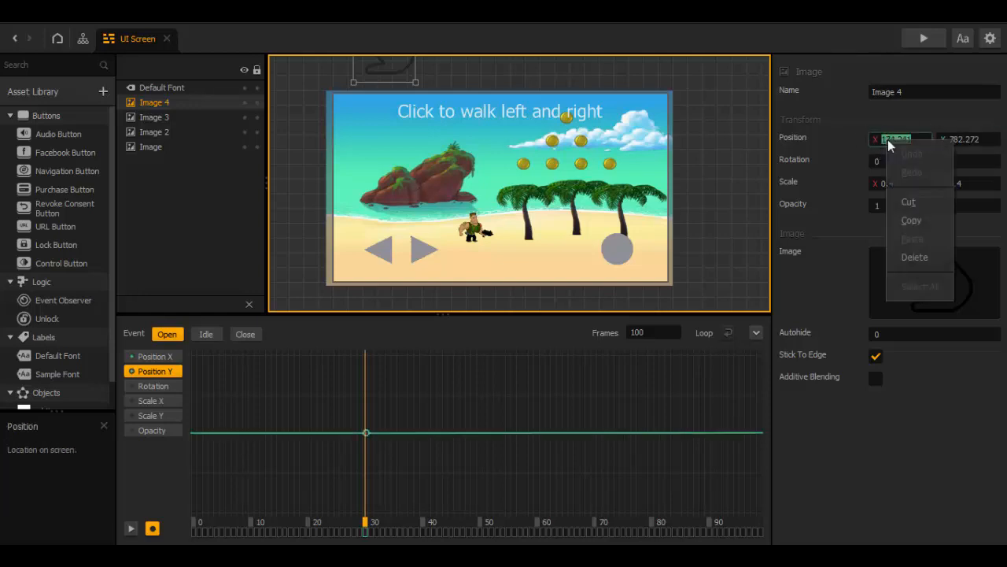
{"action": "left_click", "coordinate": [908, 220]}
{"action": "key", "text": "BackSpace"}
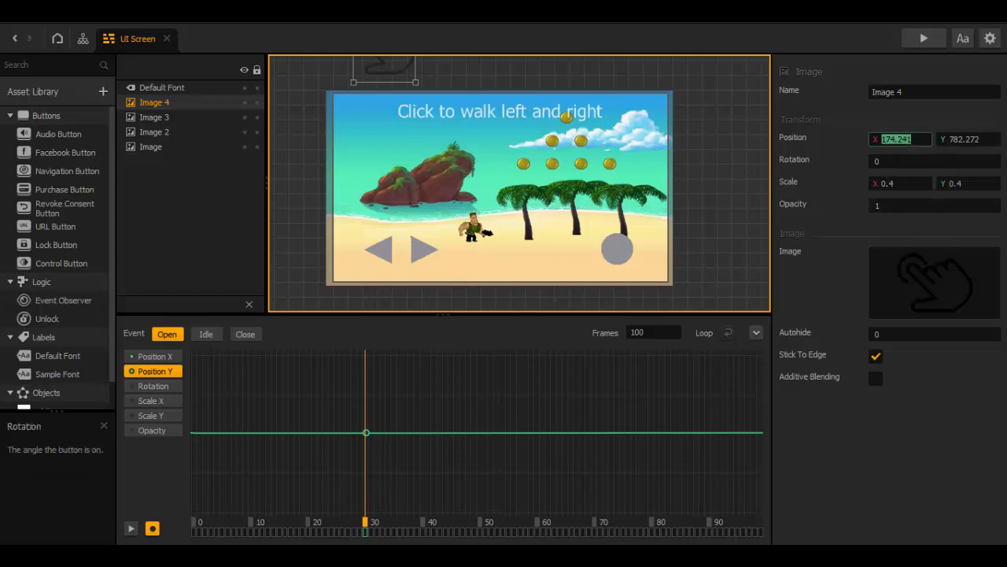
{"action": "right_click", "coordinate": [896, 140]}
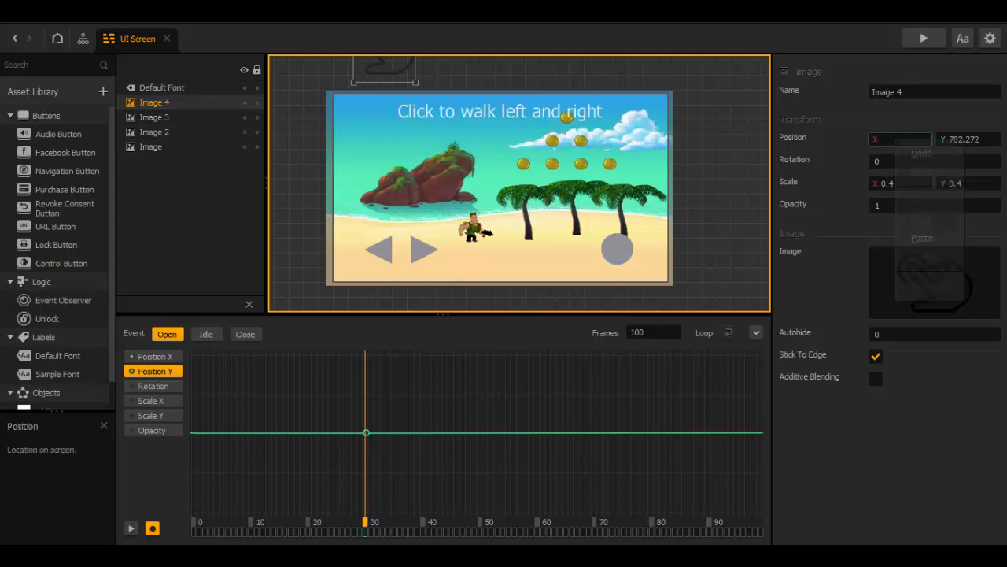
{"action": "left_click", "coordinate": [921, 237]}
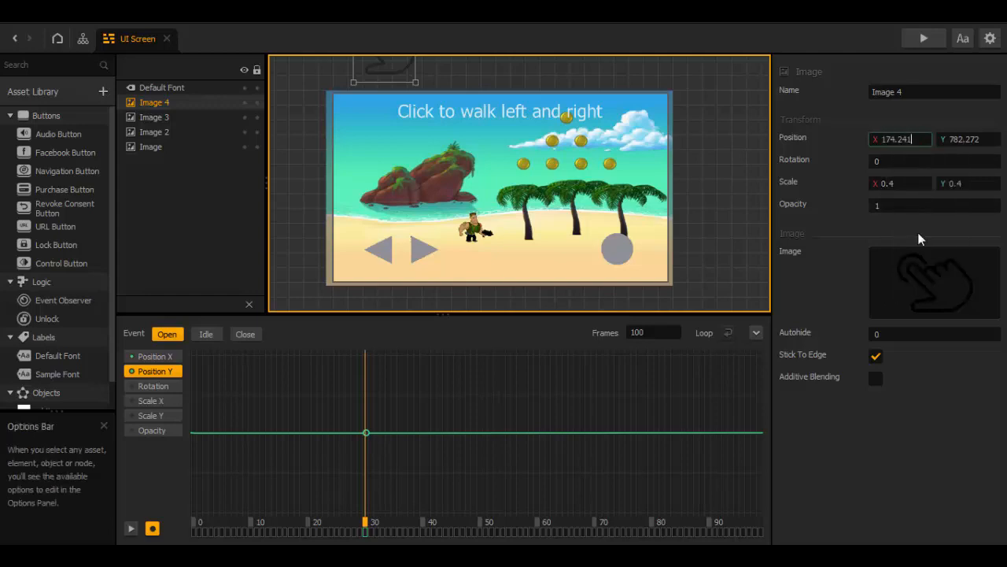
Re-enter the tap hand image's Y position of 782.272 at frame 30 and select its keyframe on the Position Y curve.
{"action": "left_click", "coordinate": [994, 143]}
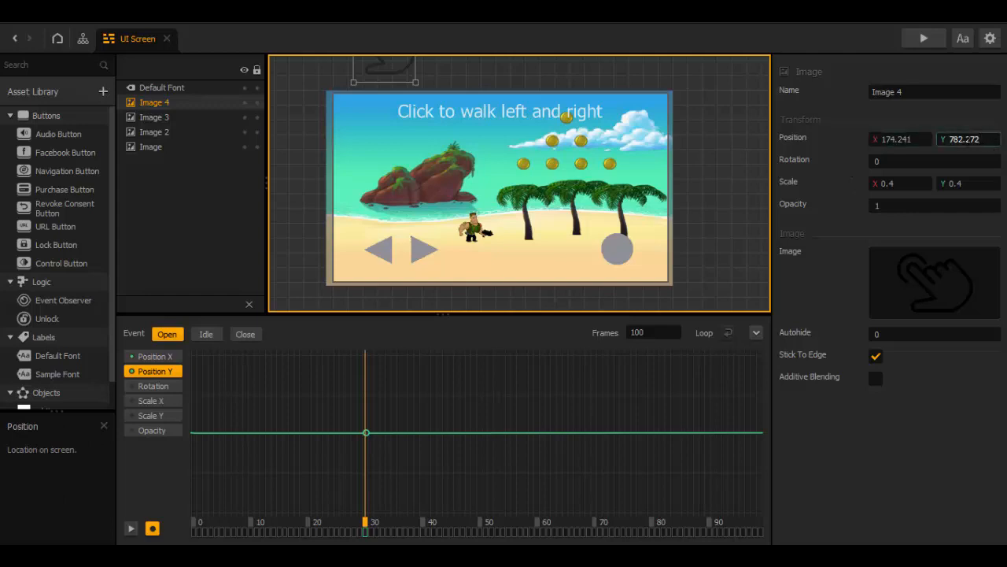
{"action": "key", "text": "ctrl+a"}
{"action": "right_click", "coordinate": [944, 142]}
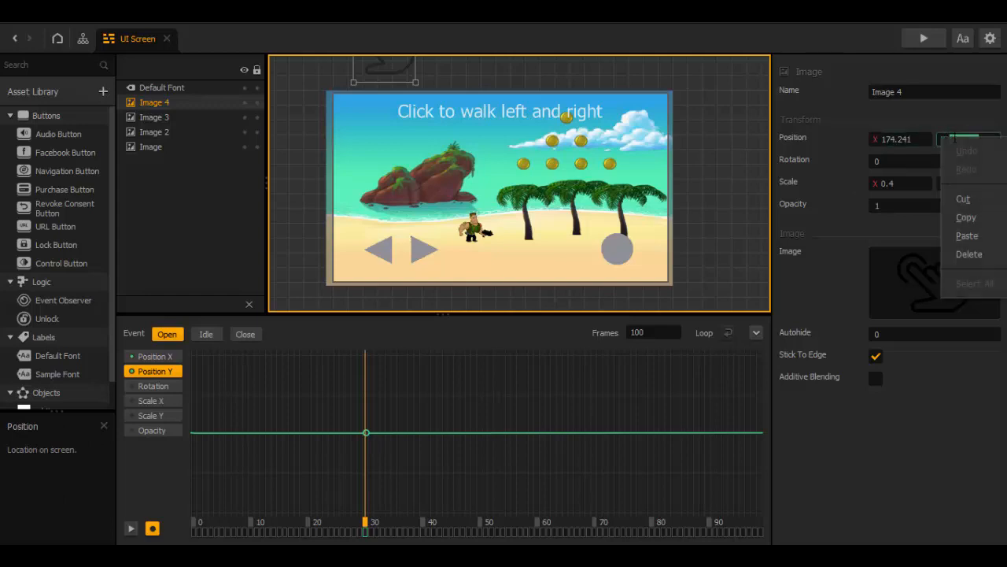
{"action": "left_click", "coordinate": [966, 217]}
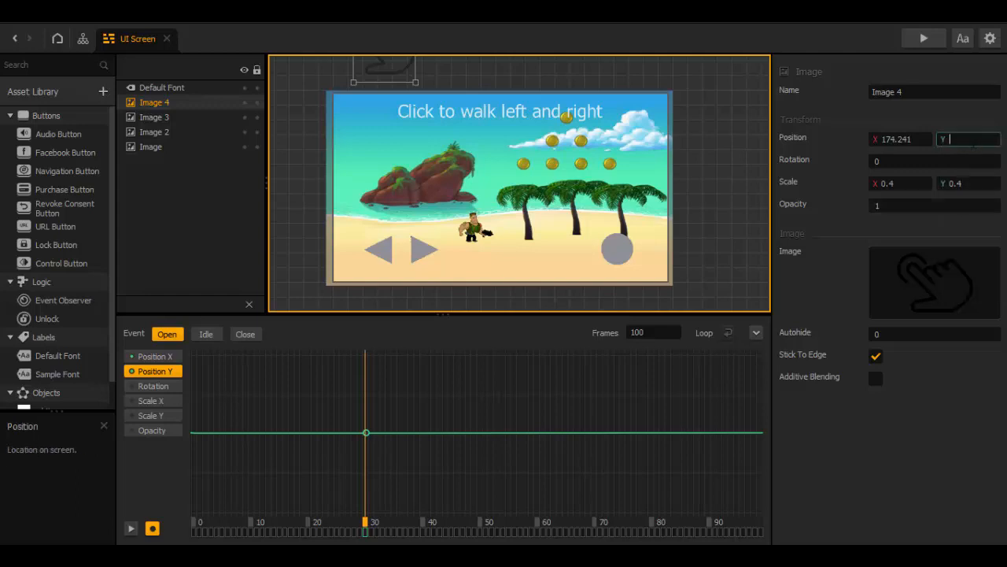
{"action": "right_click", "coordinate": [943, 140]}
{"action": "left_click", "coordinate": [961, 238]}
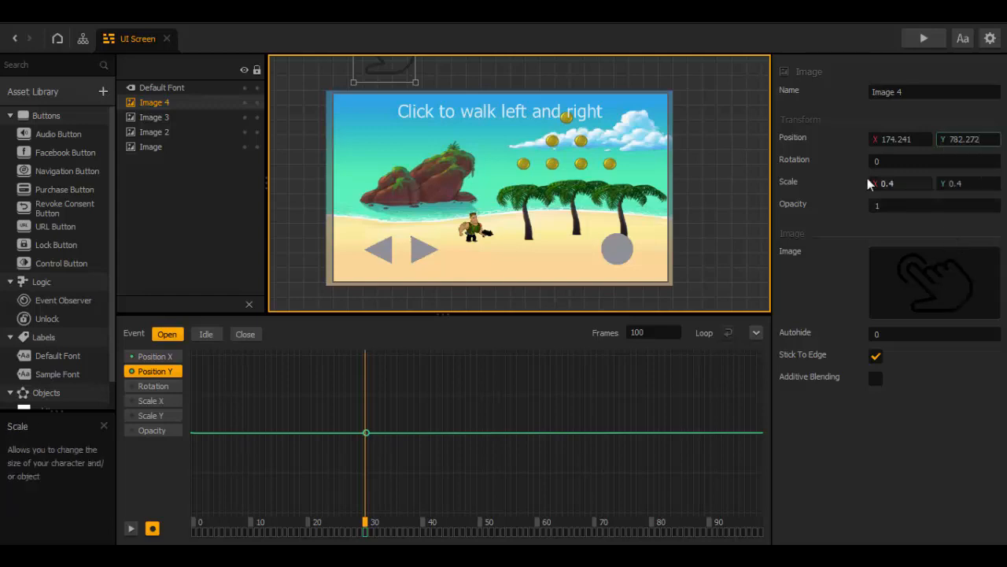
{"action": "left_click", "coordinate": [845, 156]}
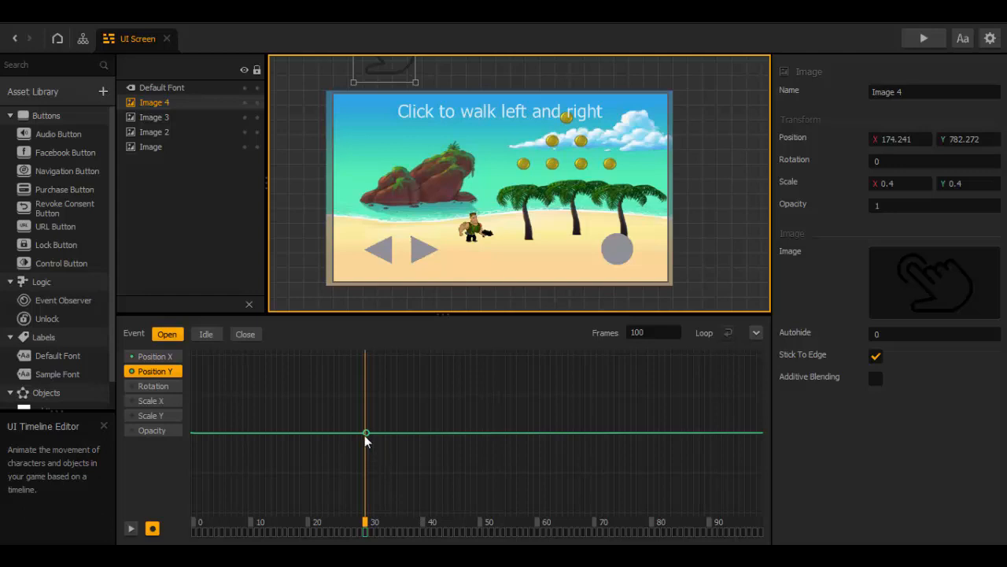
{"action": "mouse_move", "coordinate": [364, 433]}
{"action": "left_mouse_down"}
{"action": "mouse_move", "coordinate": [395, 445]}
{"action": "mouse_move", "coordinate": [367, 434]}
{"action": "left_mouse_up"}
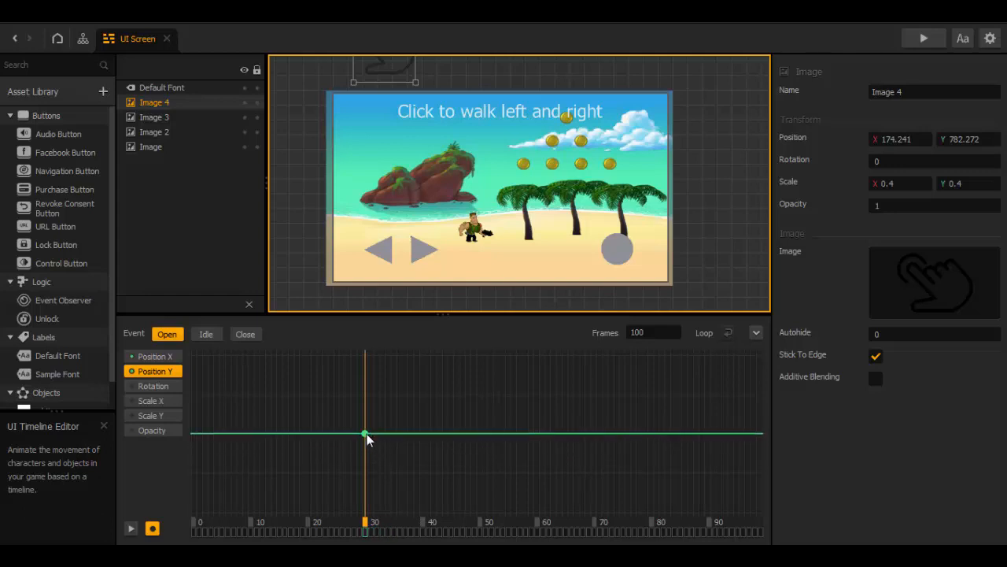
At frame 50, move the tap hand image down onto the game's left arrow, about X 227, Y 79, and scrub through the motion.
{"action": "left_click_drag", "start_coordinate": [195, 526], "coordinate": [479, 502]}
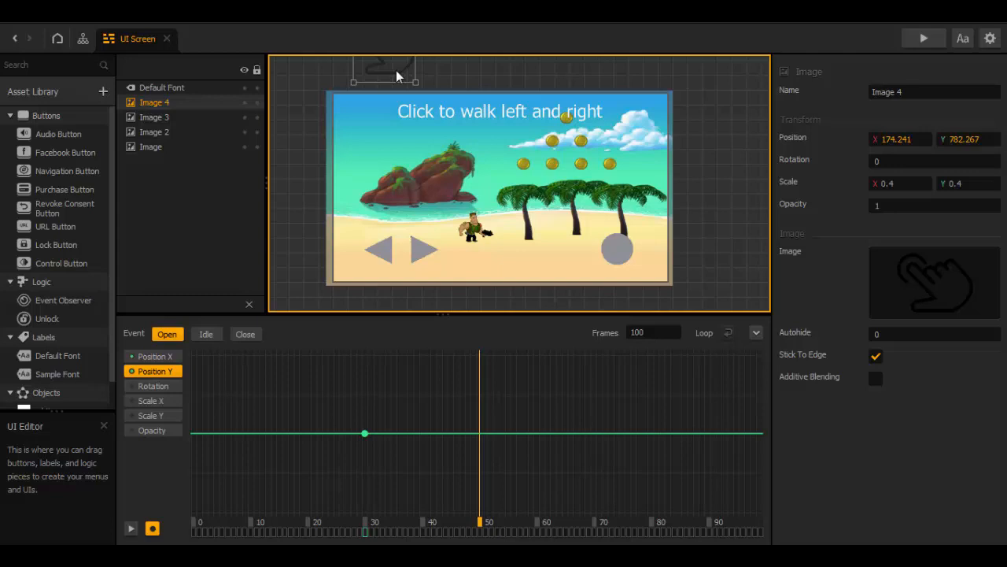
{"action": "left_click_drag", "start_coordinate": [395, 70], "coordinate": [412, 277]}
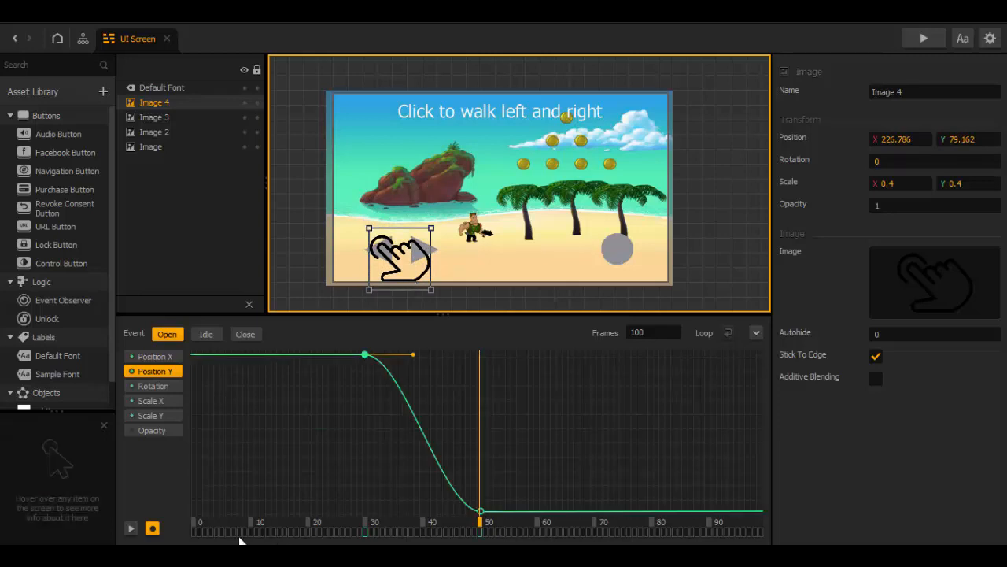
{"action": "left_click", "coordinate": [199, 526]}
{"action": "left_click_drag", "start_coordinate": [220, 527], "coordinate": [481, 543]}
Record a position keyframe at frame 70 that holds the tap hand image on the left arrow at X 226.786, Y 79.162.
{"action": "left_click", "coordinate": [596, 524]}
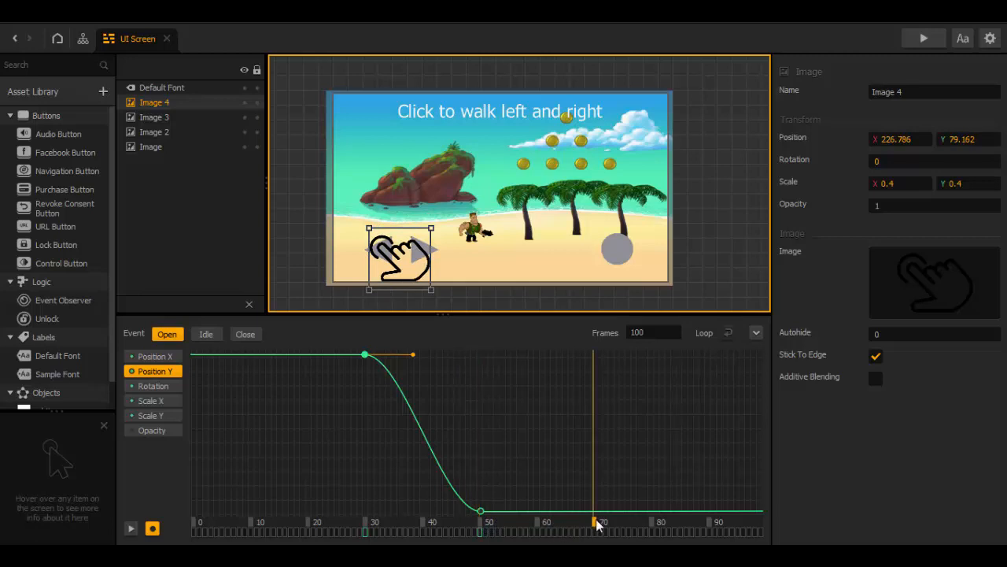
{"action": "left_click", "coordinate": [897, 139]}
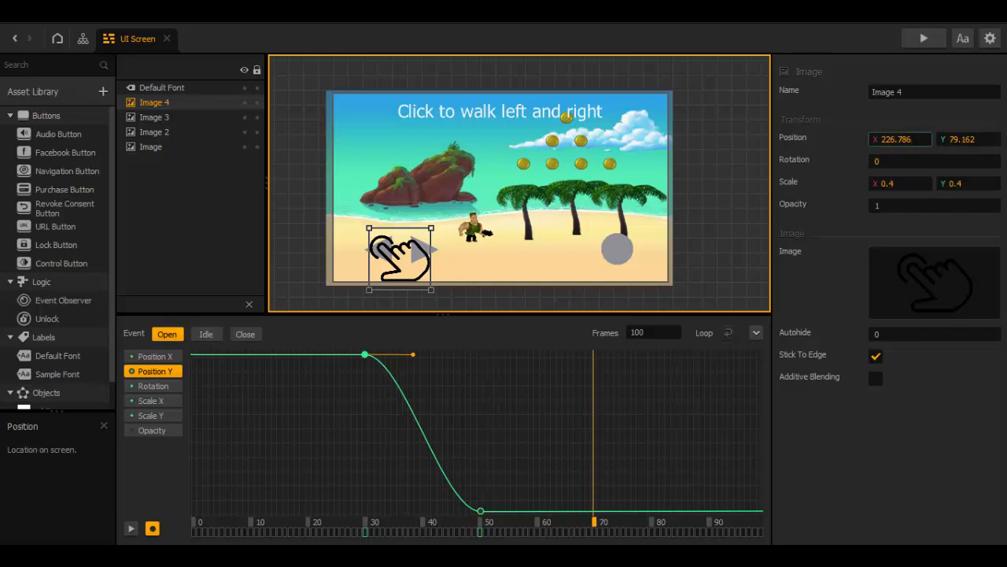
{"action": "key", "text": "Return"}
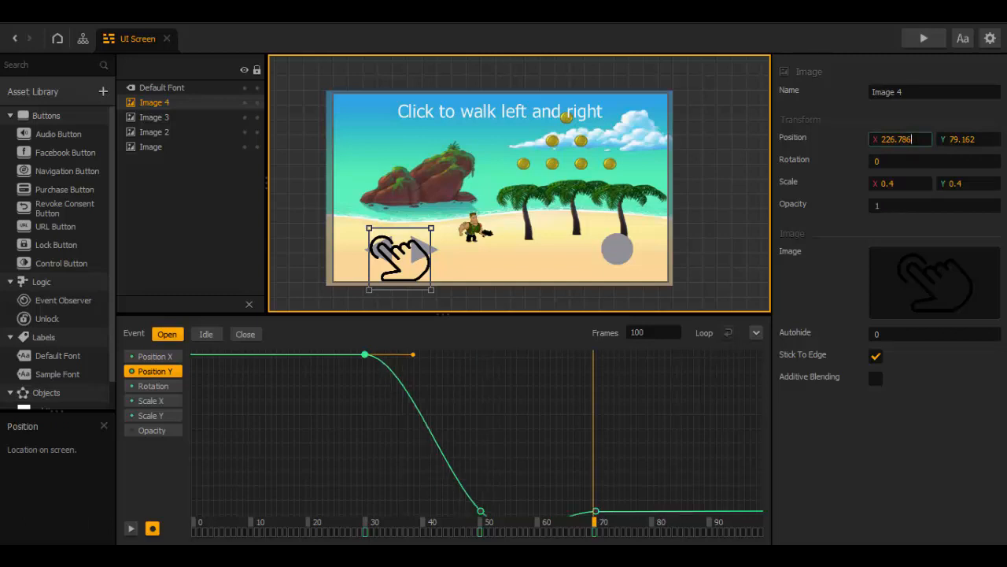
{"action": "left_click", "coordinate": [981, 141]}
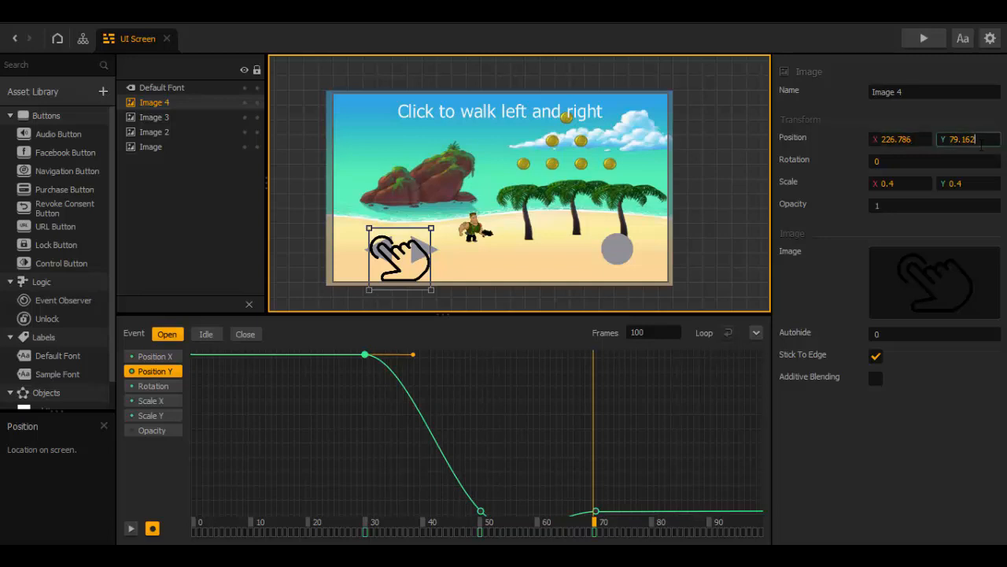
{"action": "left_click", "coordinate": [825, 150]}
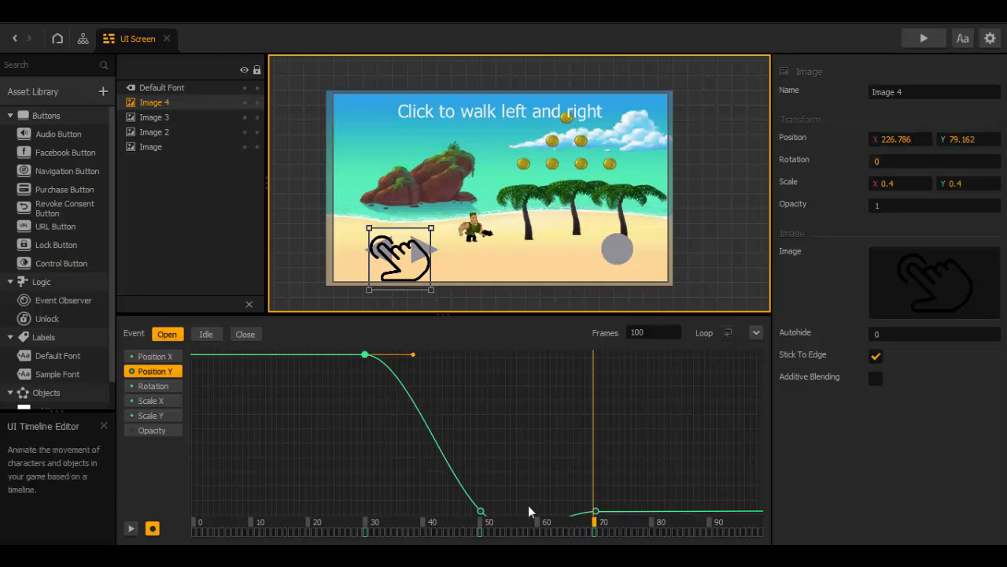
Level the curve handles of the frame 50 keyframe on the Position Y curve so the hand stays still until frame 70.
{"action": "scroll", "coordinate": [525, 464], "scroll_direction": "down", "scroll_amount": 1}
{"action": "middle_click_drag", "start_coordinate": [522, 417], "coordinate": [518, 386]}
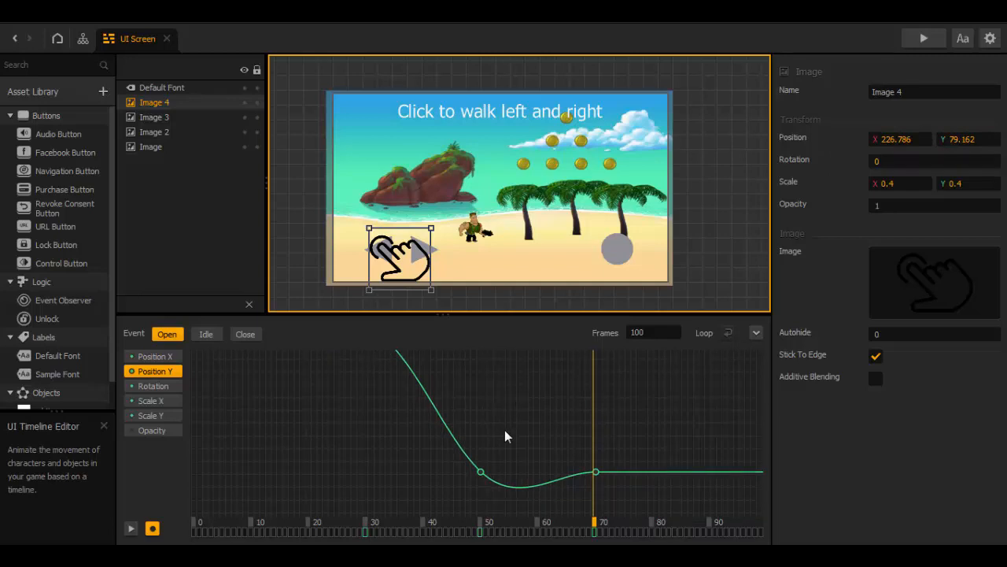
{"action": "left_click", "coordinate": [481, 473]}
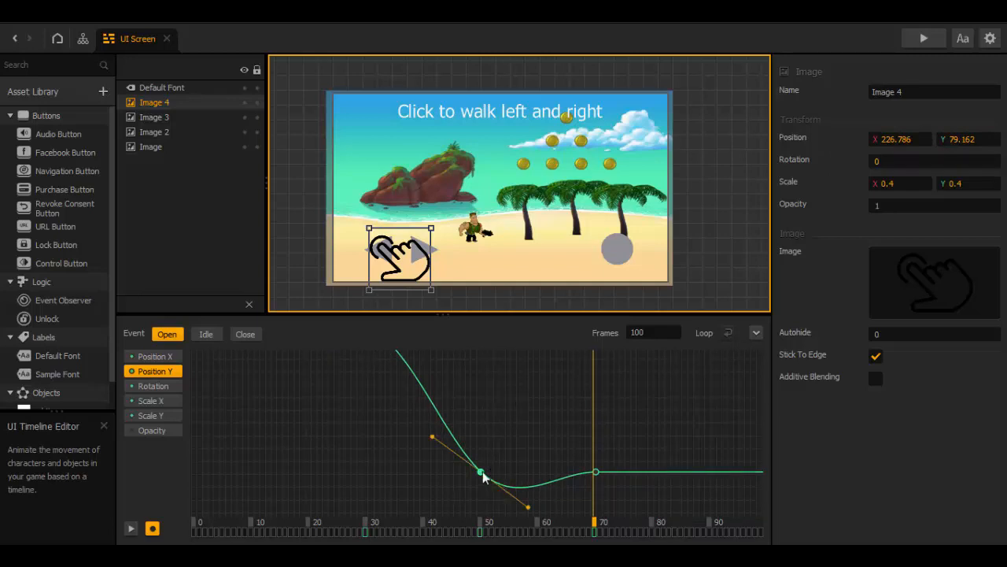
{"action": "left_click", "coordinate": [526, 499]}
{"action": "left_click", "coordinate": [481, 473]}
{"action": "left_click", "coordinate": [531, 507]}
{"action": "left_click", "coordinate": [481, 473]}
{"action": "left_click_drag", "start_coordinate": [481, 472], "coordinate": [479, 471]}
{"action": "left_click_drag", "start_coordinate": [526, 505], "coordinate": [540, 471]}
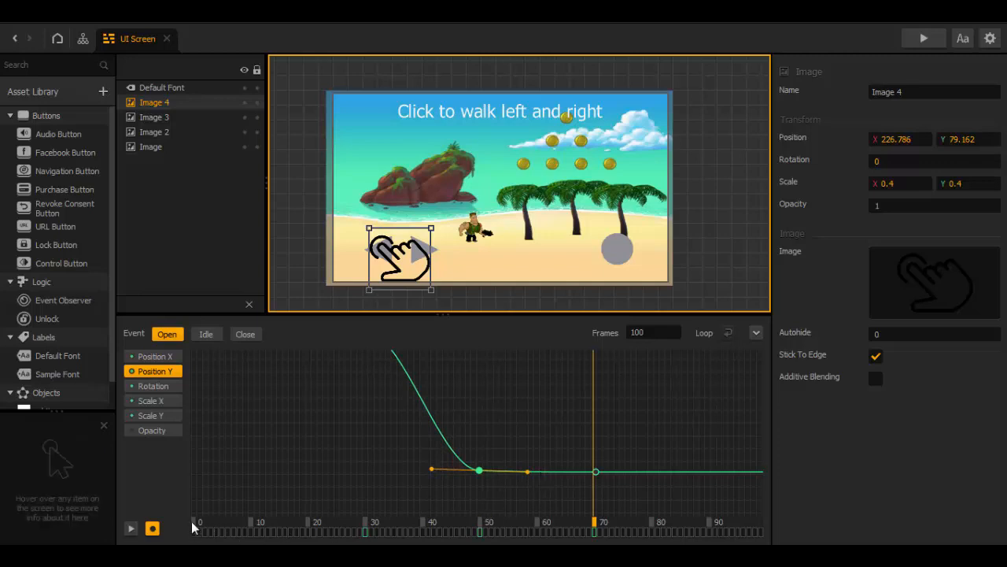
At frame 90, move the tap hand onto the right arrow, about X 367, Y 67, re-level the frame 50 handles and stop recording.
{"action": "left_click_drag", "start_coordinate": [191, 521], "coordinate": [712, 517]}
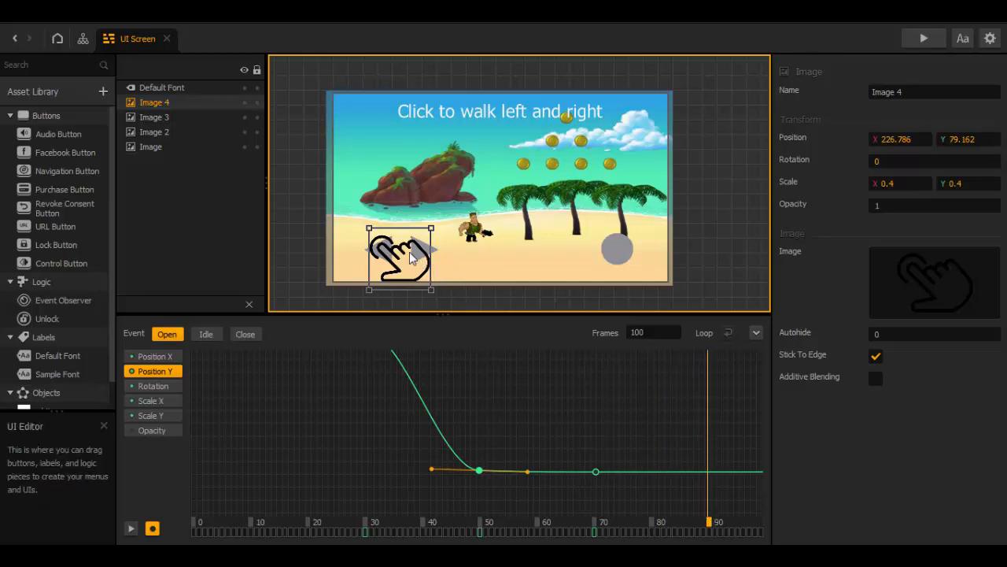
{"action": "left_click_drag", "start_coordinate": [403, 259], "coordinate": [447, 260]}
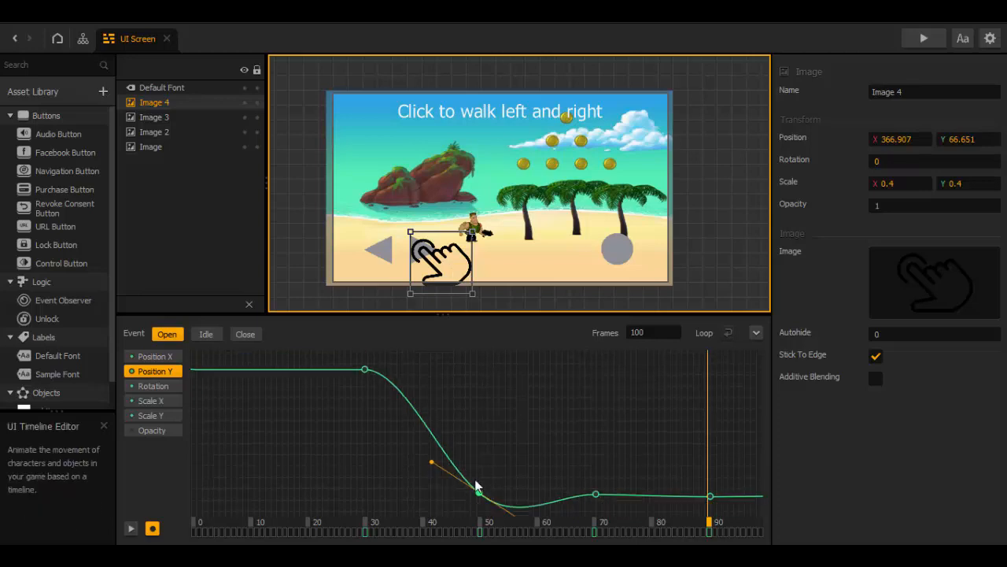
{"action": "left_click_drag", "start_coordinate": [432, 462], "coordinate": [423, 491]}
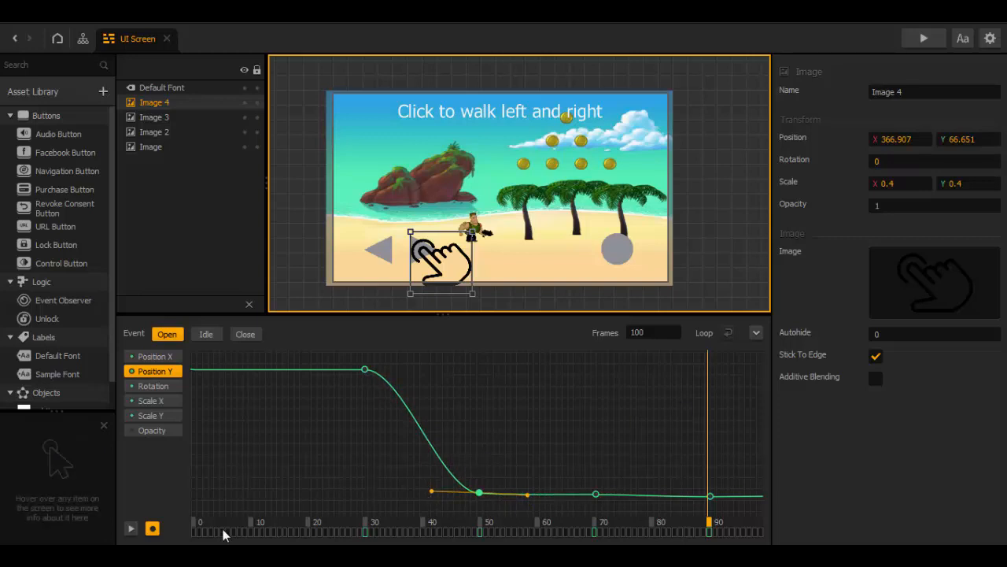
{"action": "left_click", "coordinate": [153, 529]}
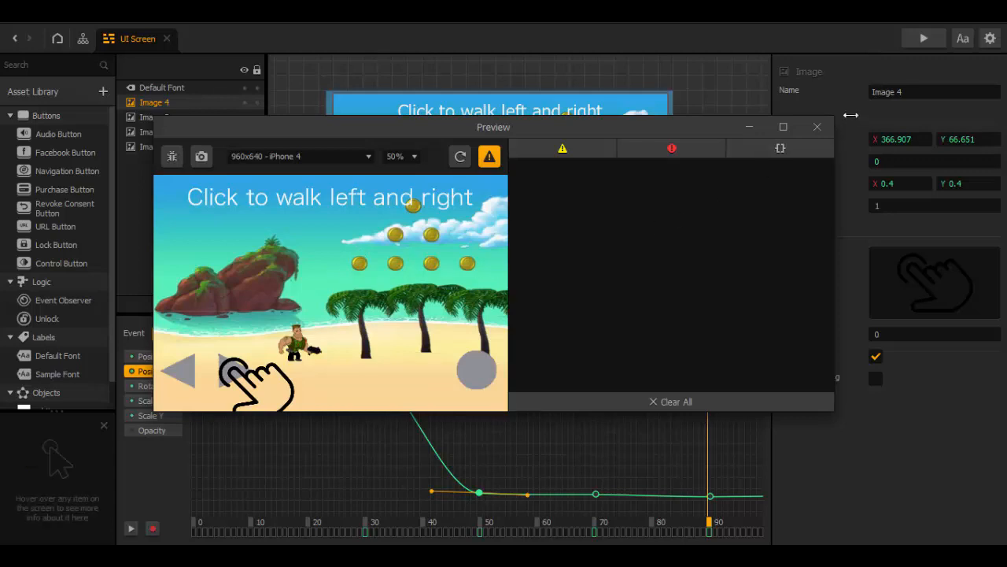
Turn off Stick To Edge for the tap hand image and preview the info screen from the game's main menu.
{"action": "left_click", "coordinate": [825, 131]}
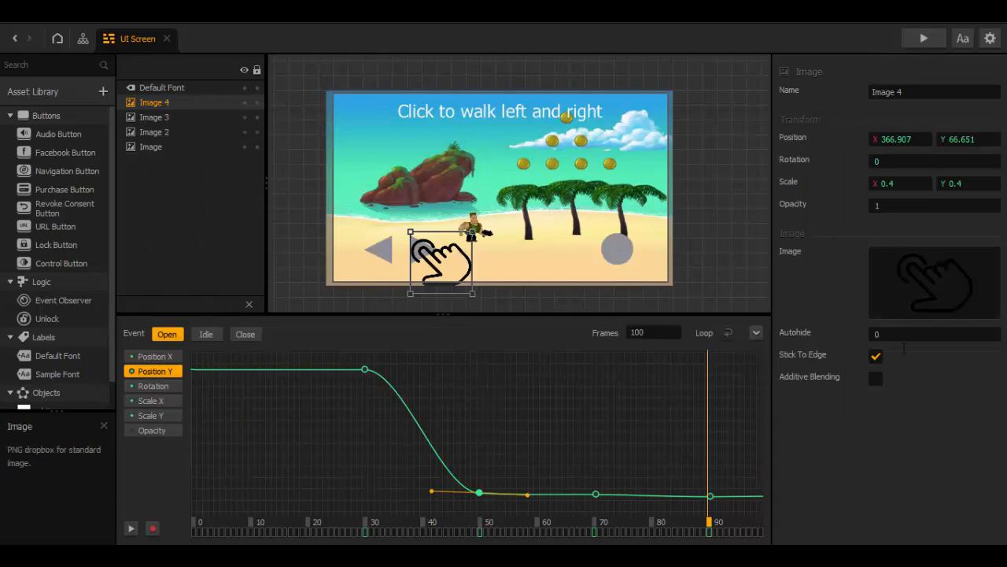
{"action": "left_click", "coordinate": [875, 355]}
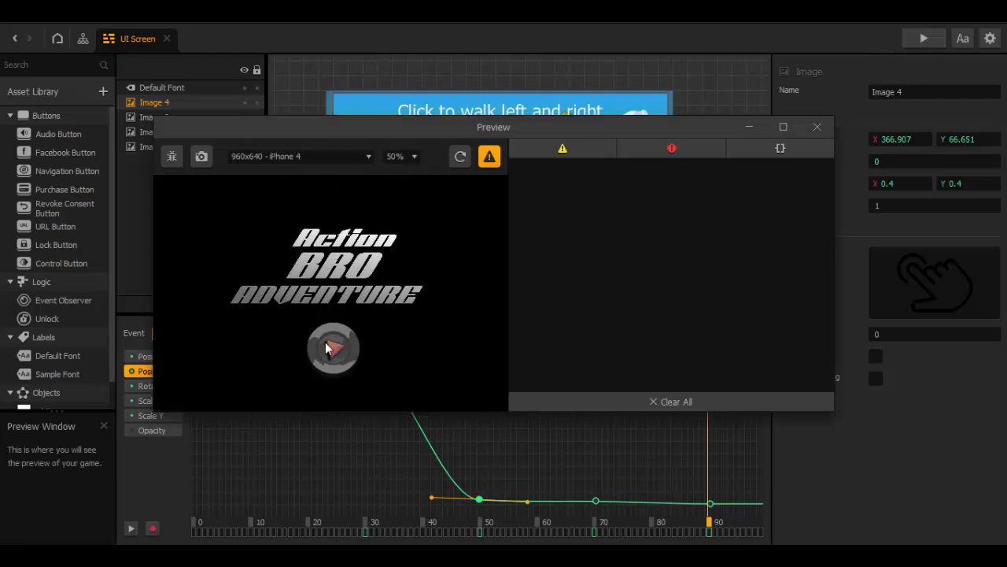
{"action": "left_click", "coordinate": [326, 343]}
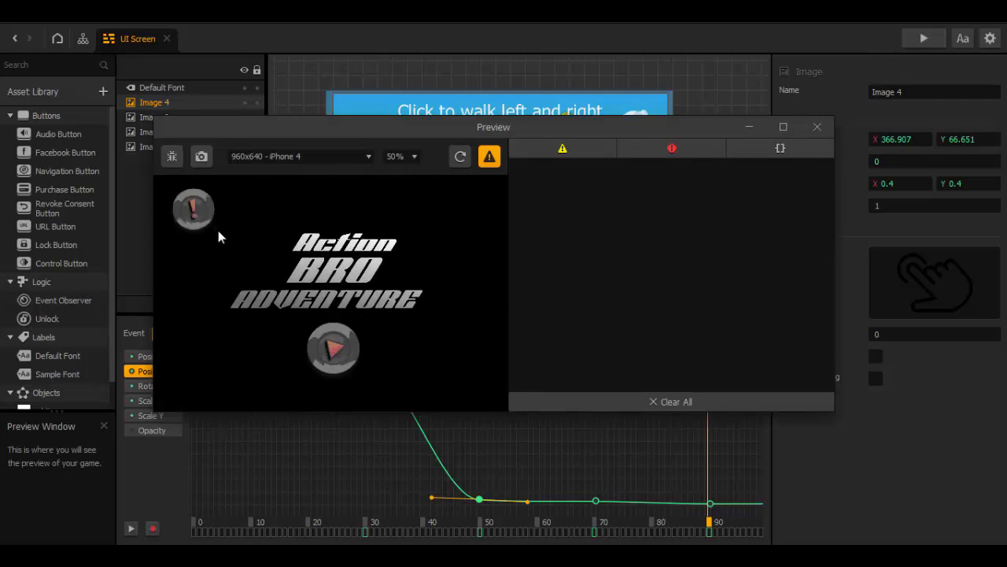
{"action": "left_click", "coordinate": [199, 221]}
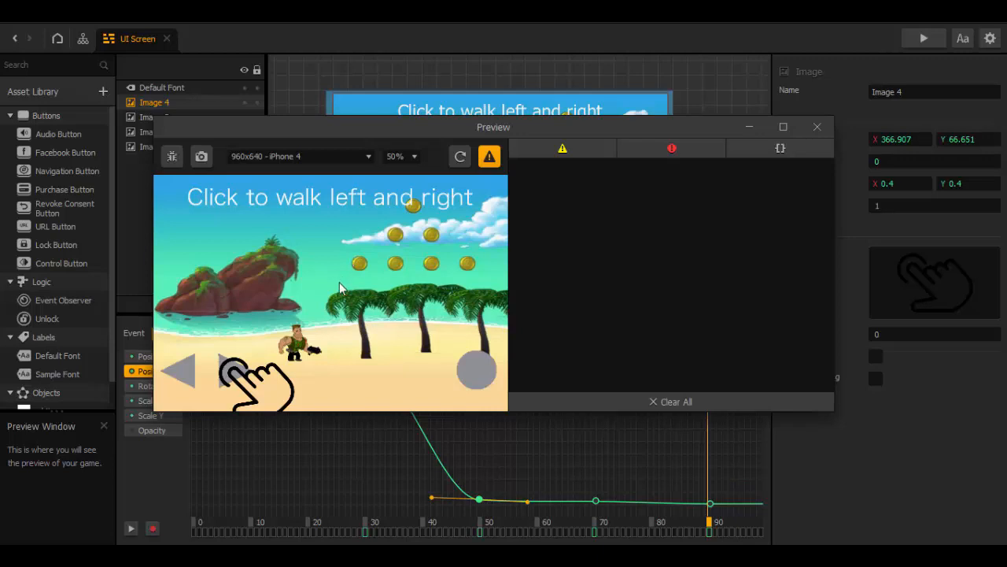
{"action": "left_click", "coordinate": [819, 128]}
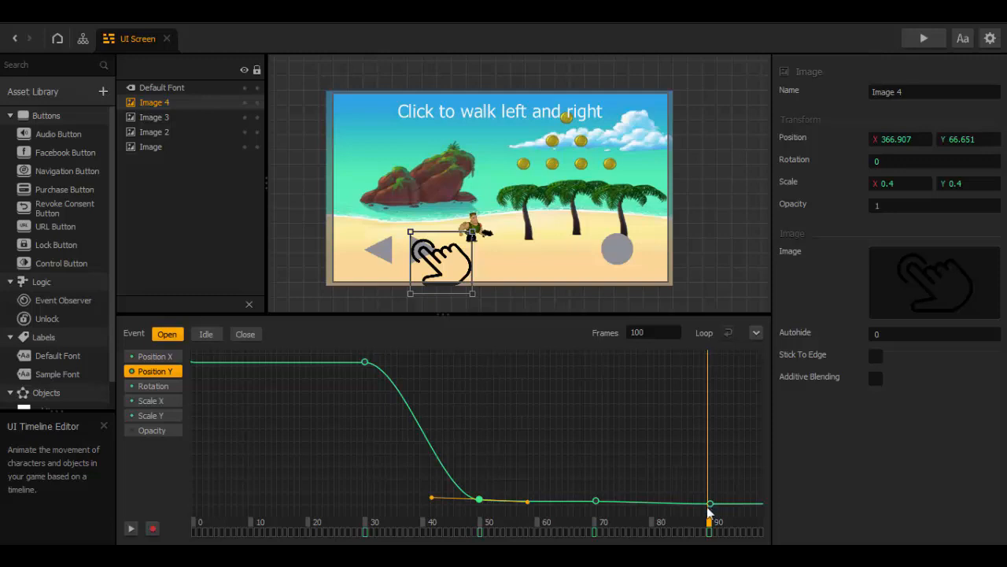
Set the length of the Open animation to 150 frames.
{"action": "left_click_drag", "start_coordinate": [656, 333], "coordinate": [629, 333]}
{"action": "type", "text": "150"}
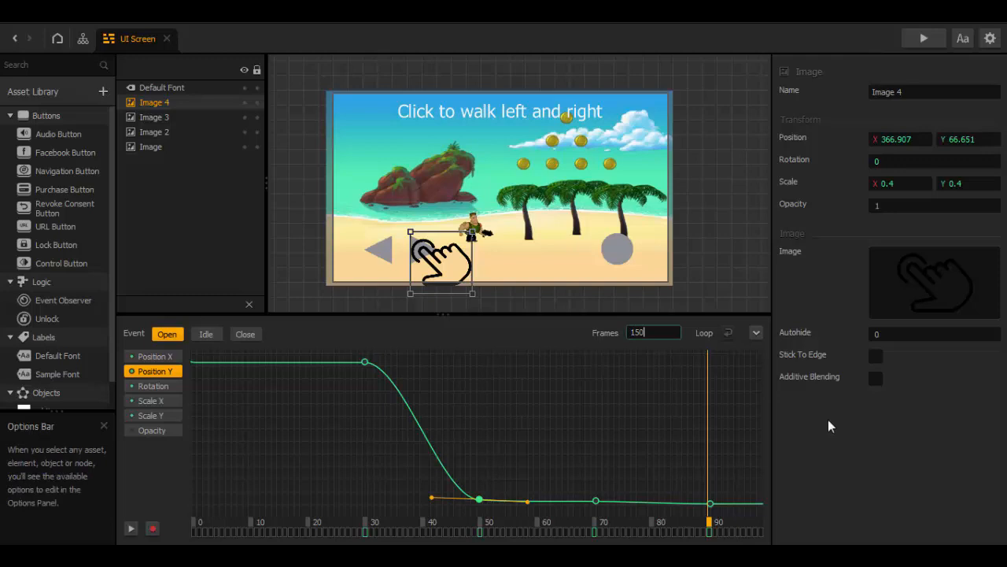
{"action": "key", "text": "Return"}
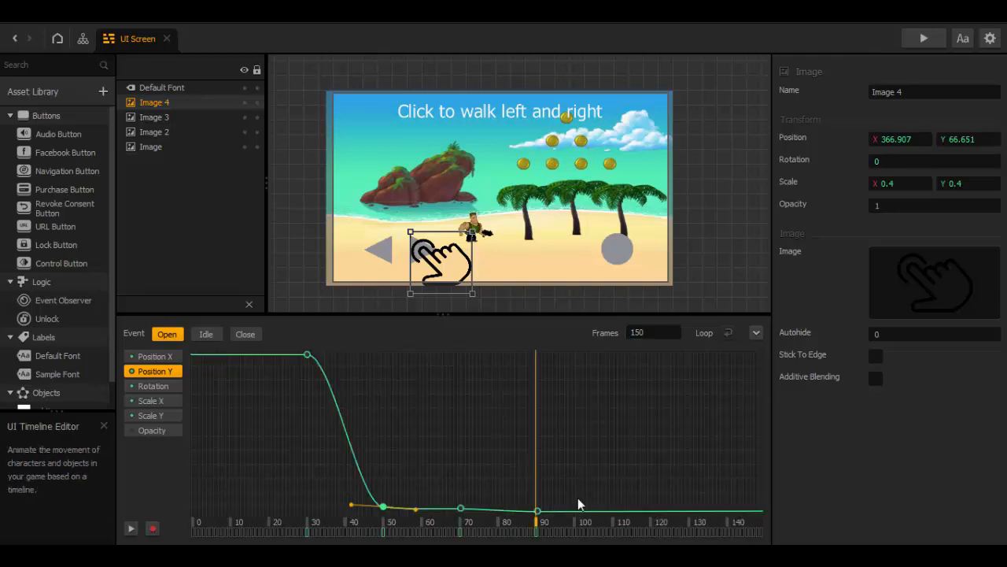
Start recording for the "Click to walk left and right" label and add an Opacity keyframe of 1 at frame 90.
{"action": "left_click", "coordinate": [471, 116]}
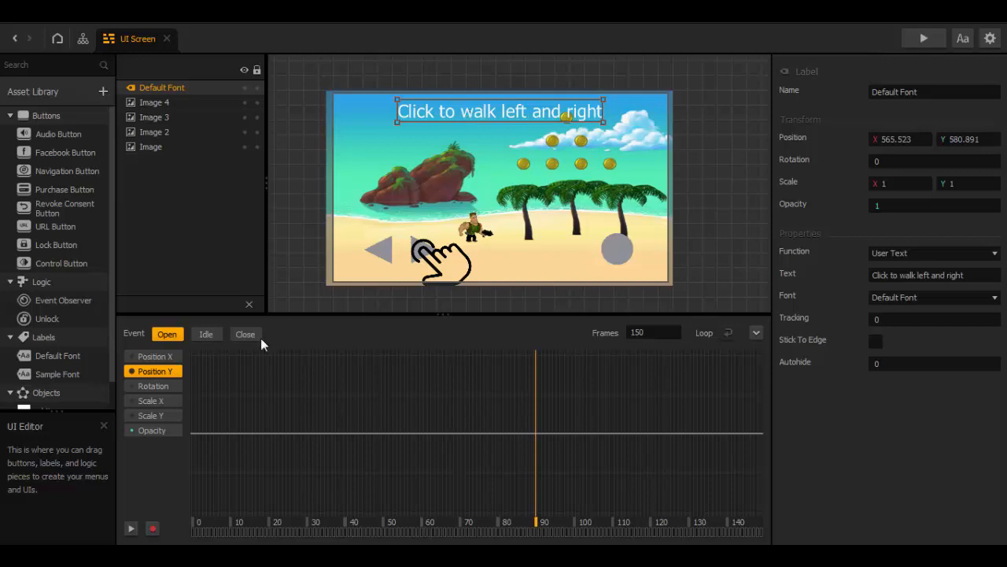
{"action": "left_click", "coordinate": [154, 430]}
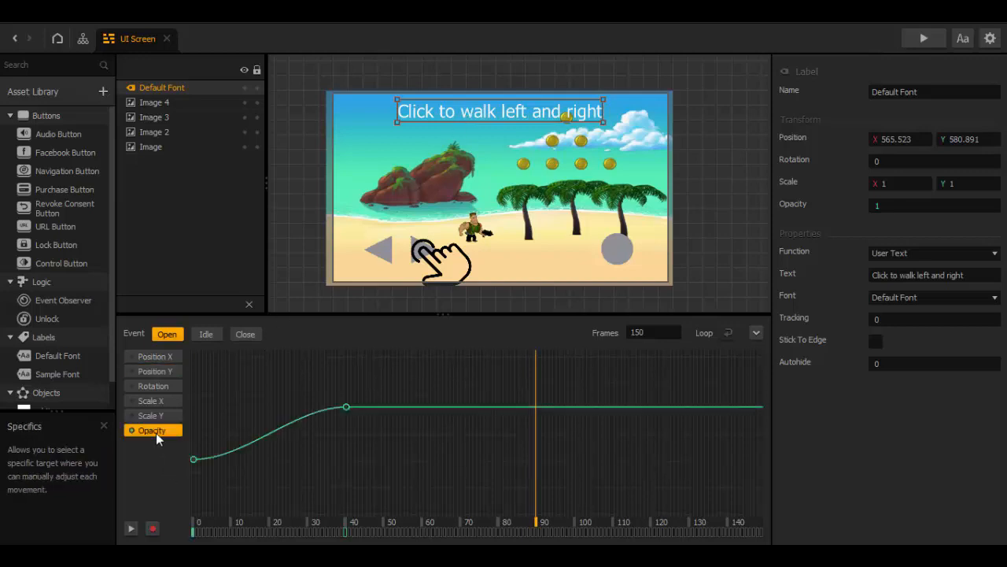
{"action": "left_click", "coordinate": [153, 529]}
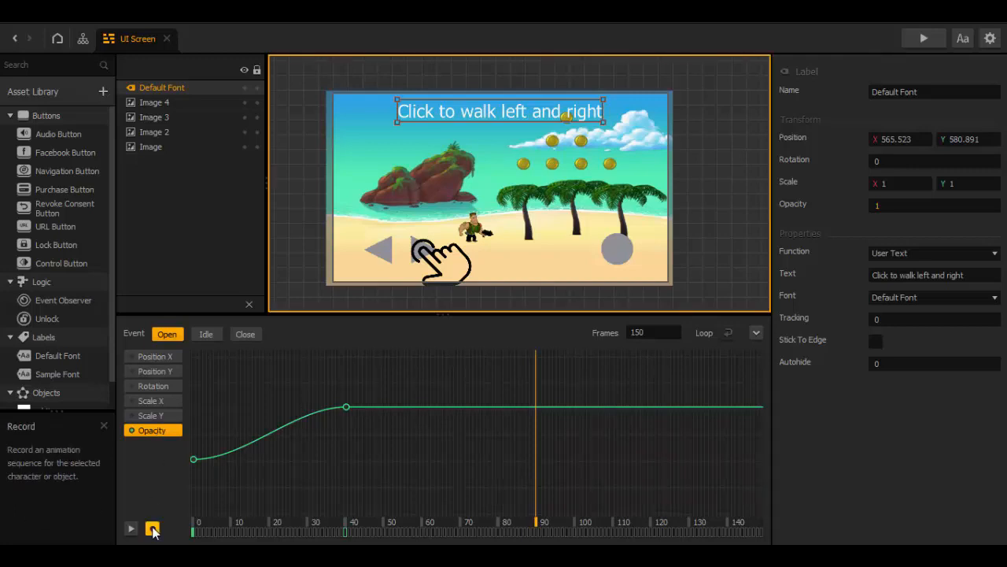
{"action": "left_click", "coordinate": [888, 207]}
{"action": "key", "text": "BackSpace"}
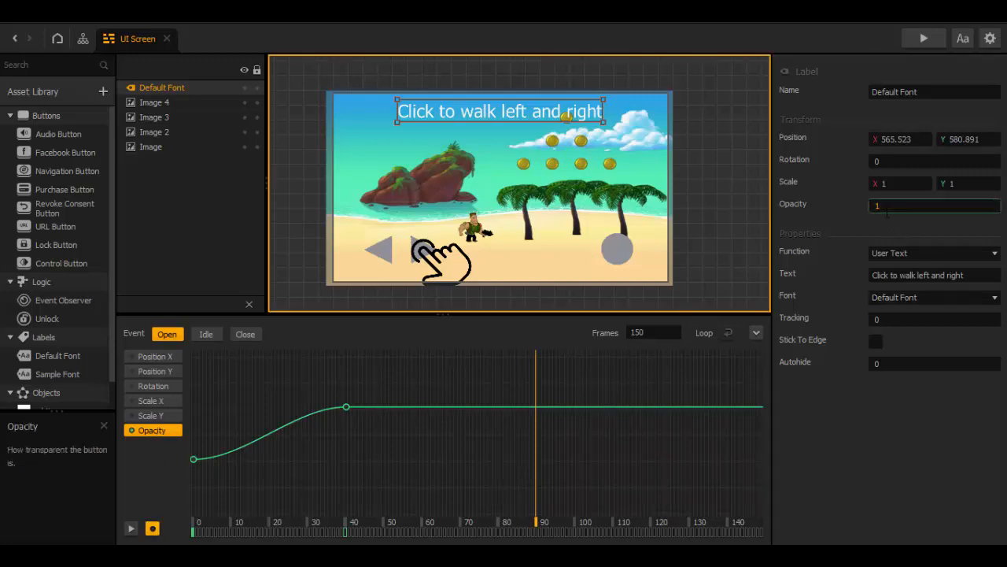
{"action": "type", "text": "1"}
{"action": "key", "text": "Return"}
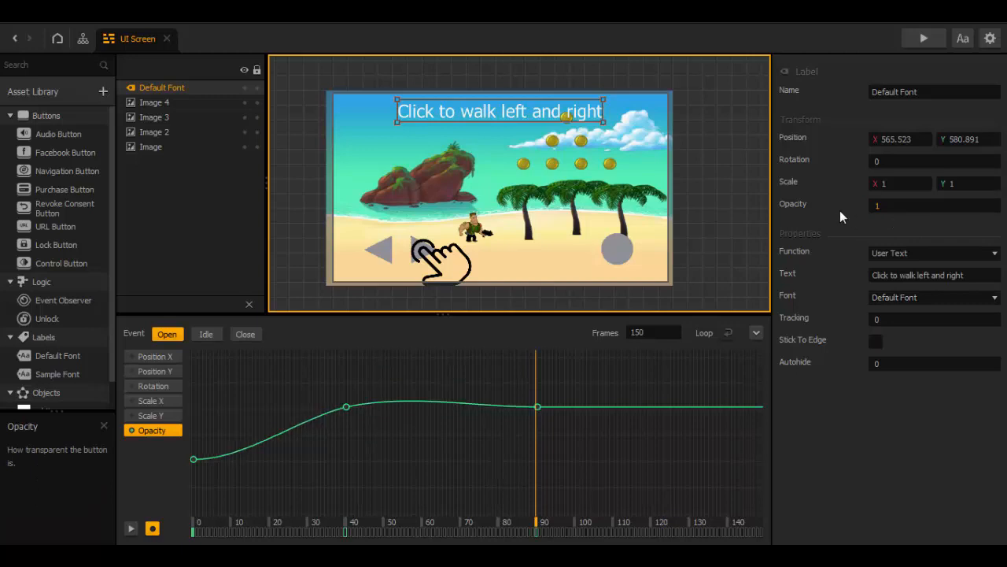
Set the walk label's opacity to 0 at frame 110 and scrub through the timeline to check the fade-out.
{"action": "left_click", "coordinate": [613, 519]}
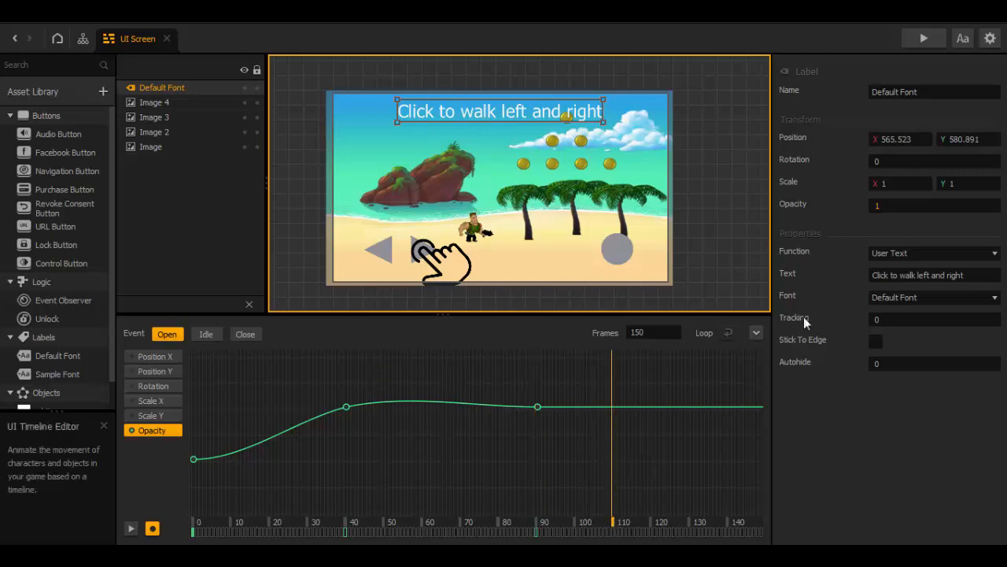
{"action": "left_click", "coordinate": [887, 207]}
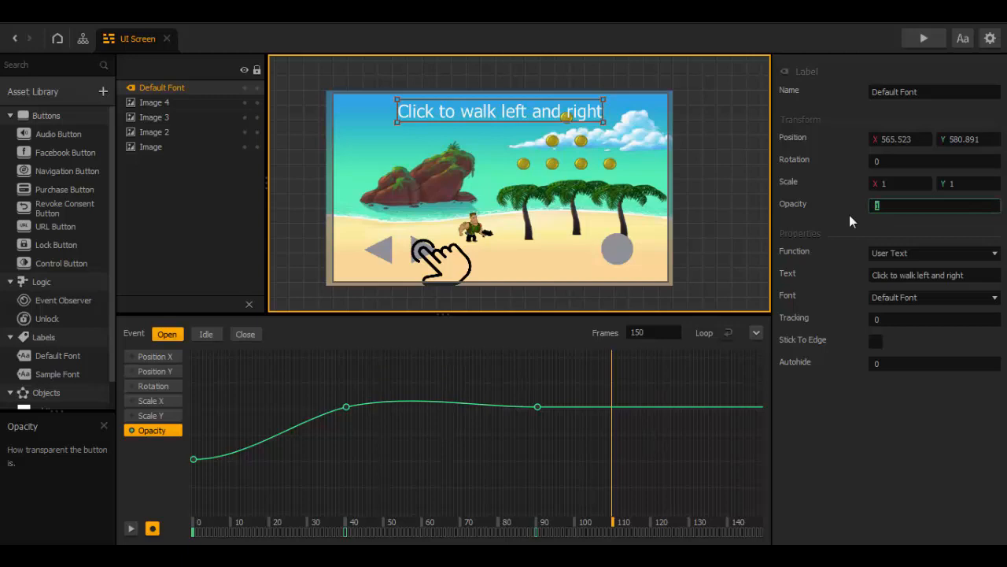
{"action": "type", "text": "0"}
{"action": "key", "text": "Return"}
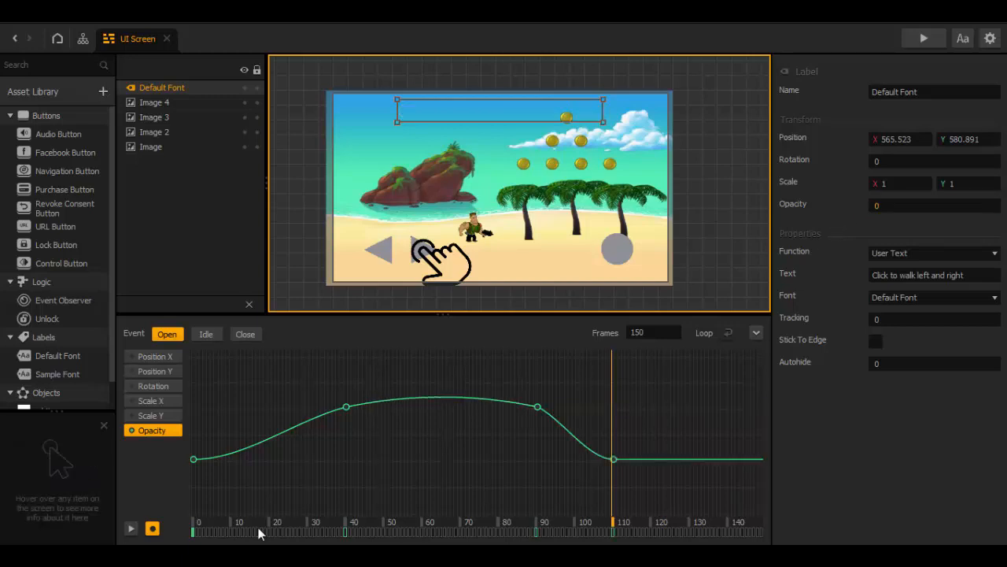
{"action": "left_click_drag", "start_coordinate": [194, 526], "coordinate": [616, 527]}
With the timeline at frame 120, add a second Default Font label reading "Click to jump" at about X 568, Y 573.
{"action": "left_click", "coordinate": [650, 523]}
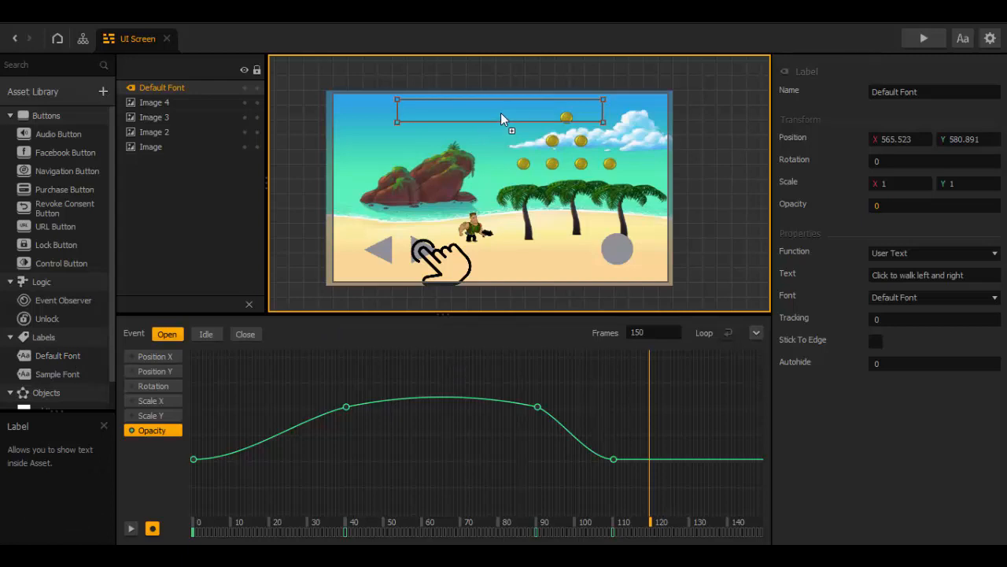
{"action": "left_click_drag", "start_coordinate": [501, 118], "coordinate": [502, 117]}
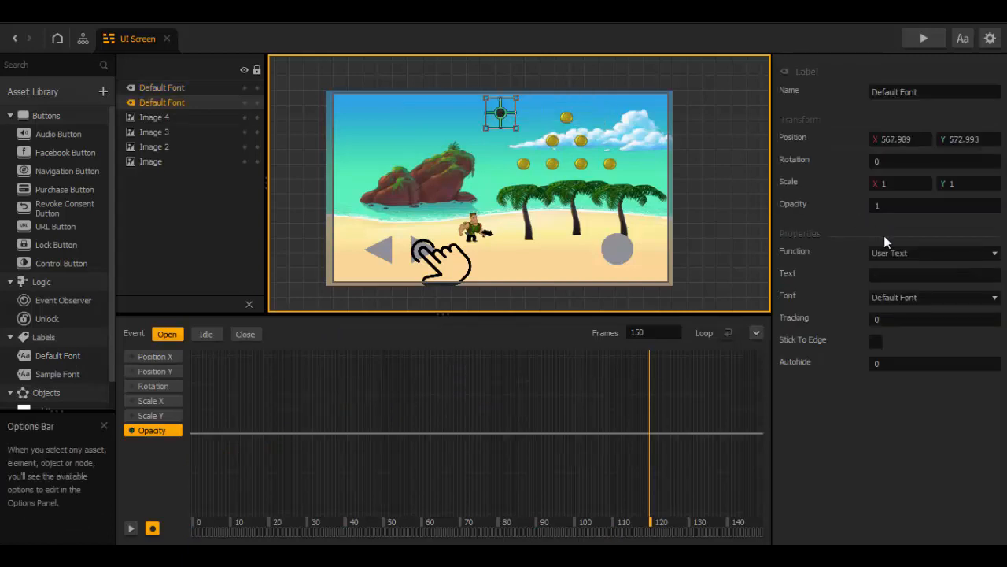
{"action": "left_click", "coordinate": [893, 273]}
{"action": "type", "text": "C"}
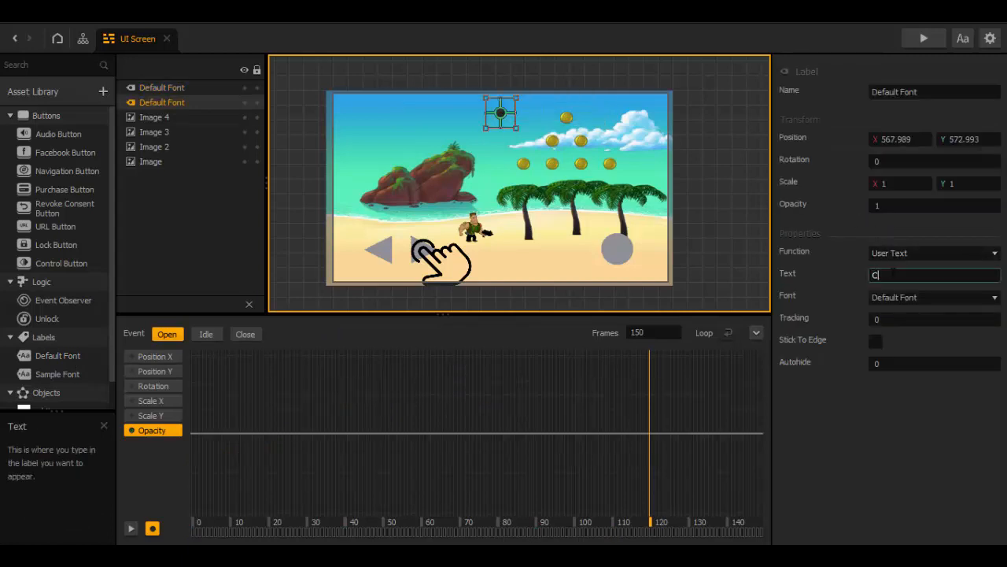
{"action": "type", "text": "lick to "}
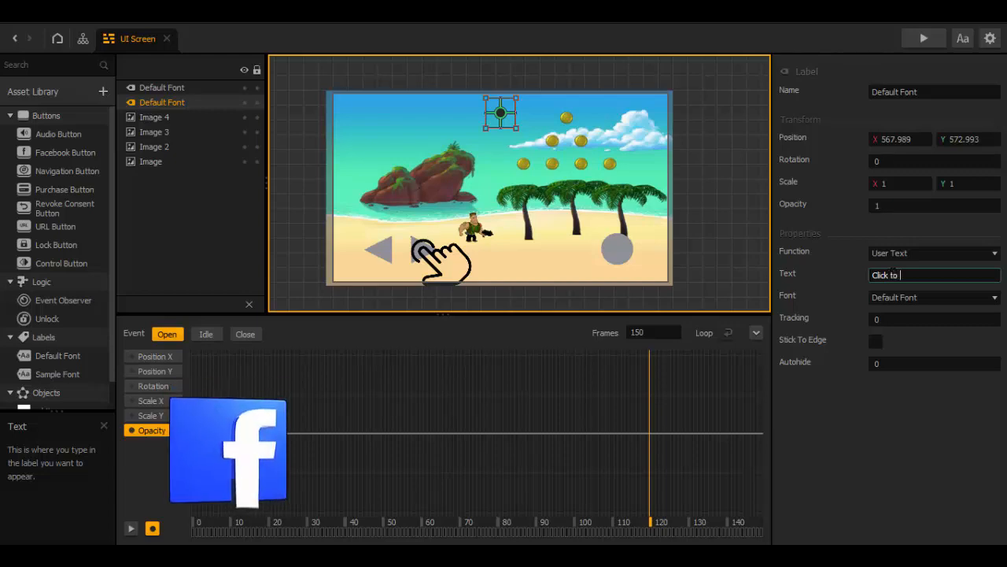
{"action": "type", "text": "jump"}
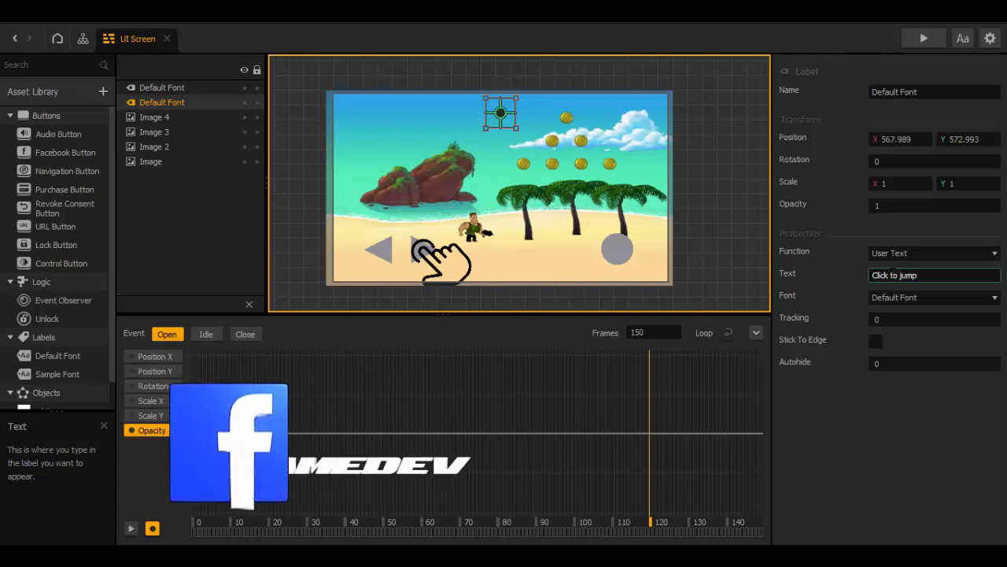
{"action": "key", "text": "Return"}
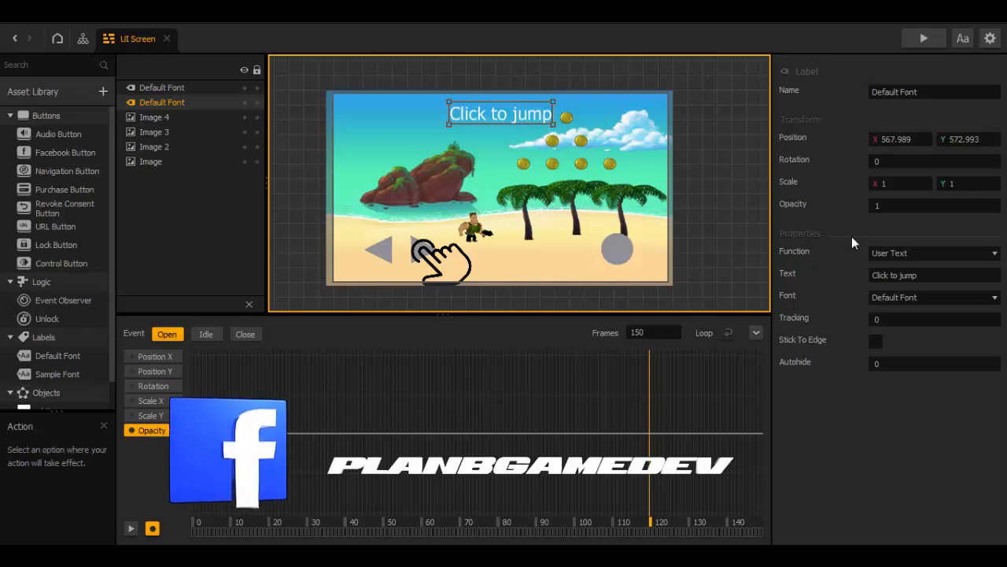
Set the "Click to jump" label's opacity to 0 at frame 120.
{"action": "left_click", "coordinate": [898, 205]}
{"action": "key", "text": "BackSpace"}
{"action": "type", "text": "0"}
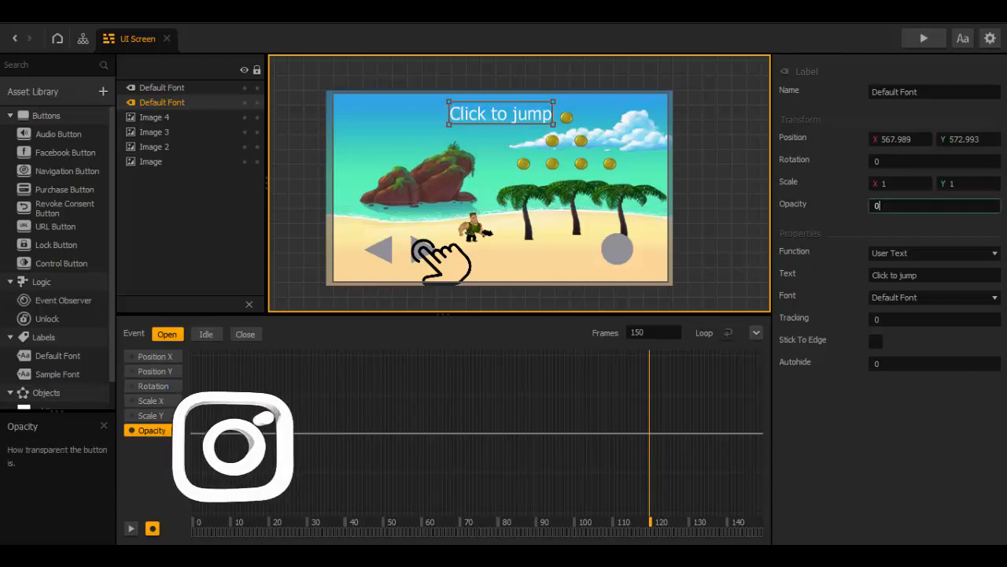
{"action": "left_click", "coordinate": [834, 210]}
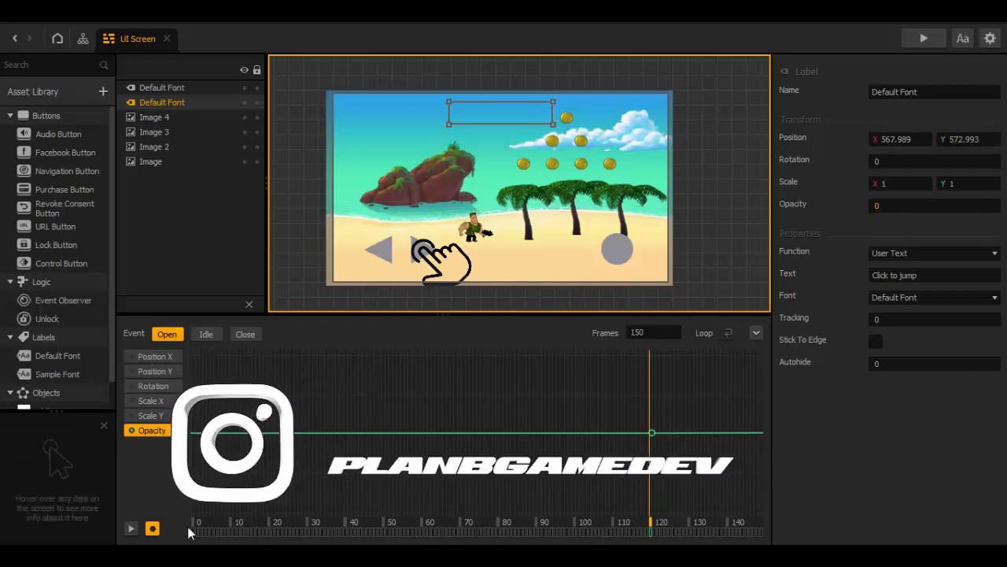
Set the "Click to jump" label's opacity to 1 at frame 130.
{"action": "left_click", "coordinate": [689, 528]}
{"action": "left_click", "coordinate": [895, 207]}
{"action": "key", "text": "BackSpace"}
{"action": "type", "text": "1"}
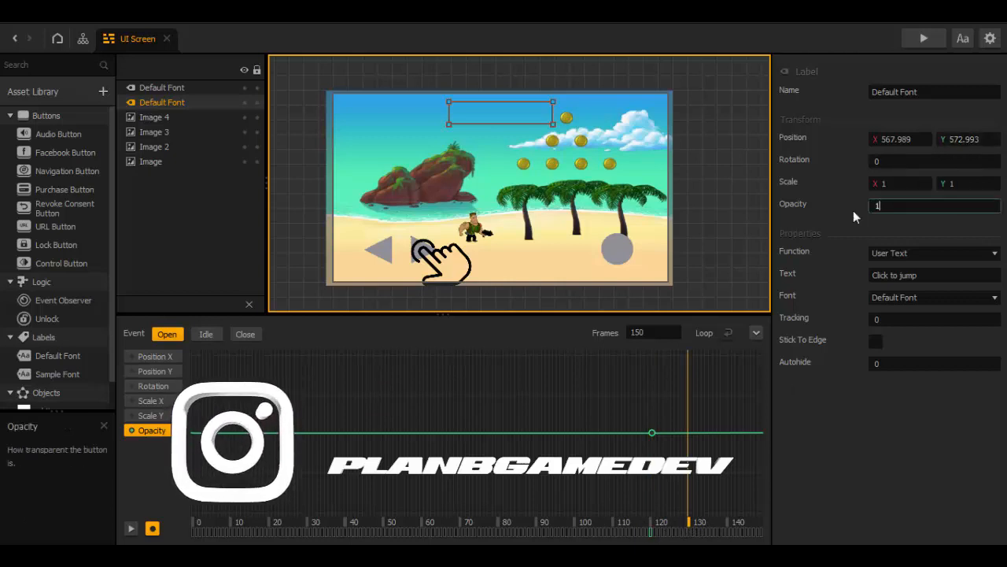
{"action": "key", "text": "Return"}
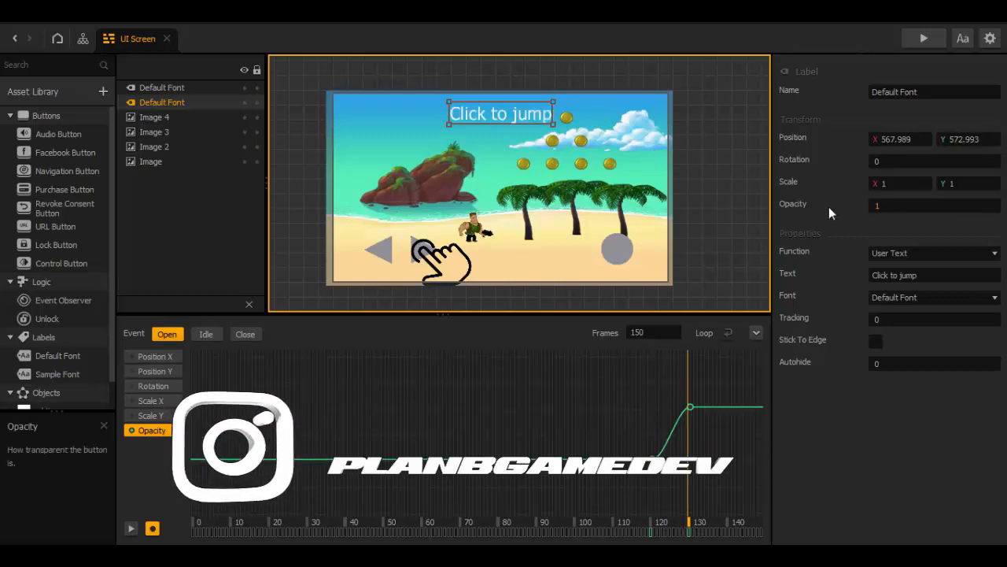
Scrub through the jump label's fade-in and move its full-opacity keyframe to frame 140.
{"action": "left_click_drag", "start_coordinate": [192, 522], "coordinate": [688, 533]}
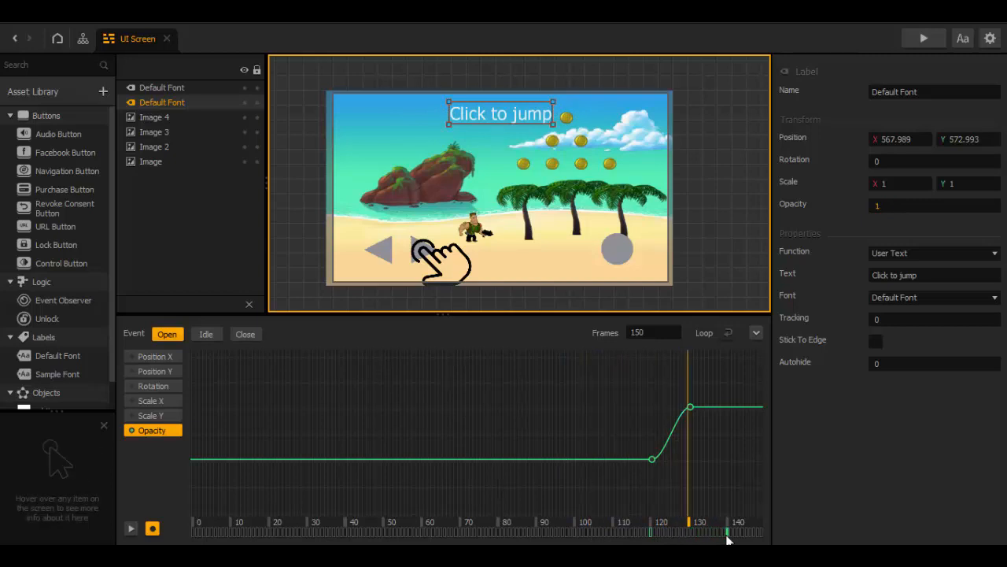
{"action": "left_click", "coordinate": [726, 522]}
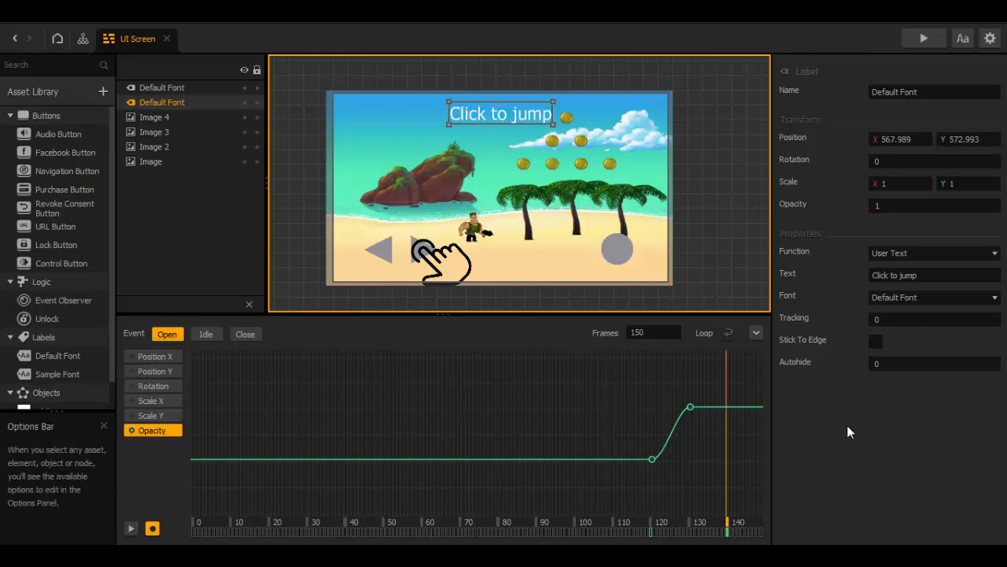
{"action": "left_click", "coordinate": [652, 493]}
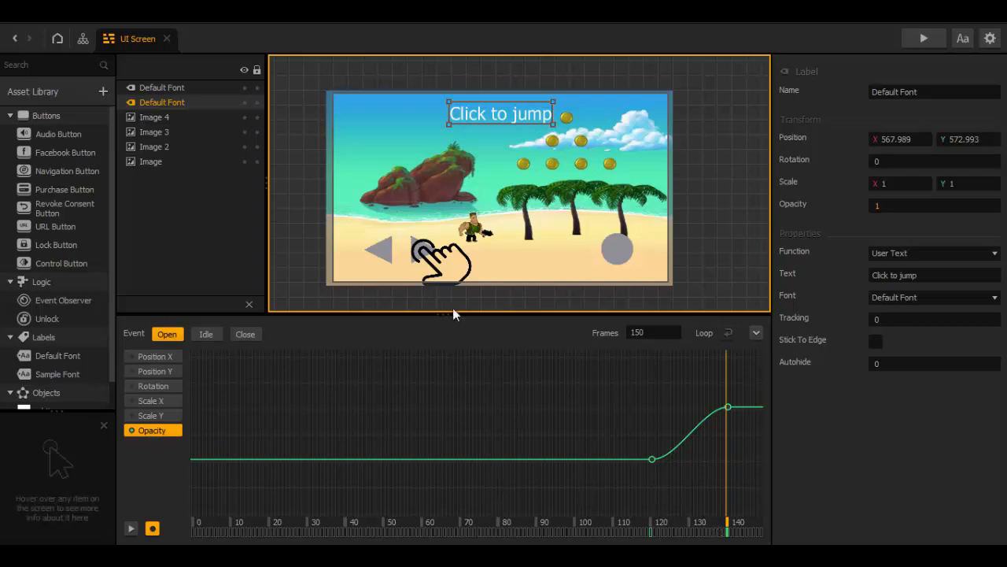
Set the length of the Open animation to 200 frames.
{"action": "left_click", "coordinate": [657, 332]}
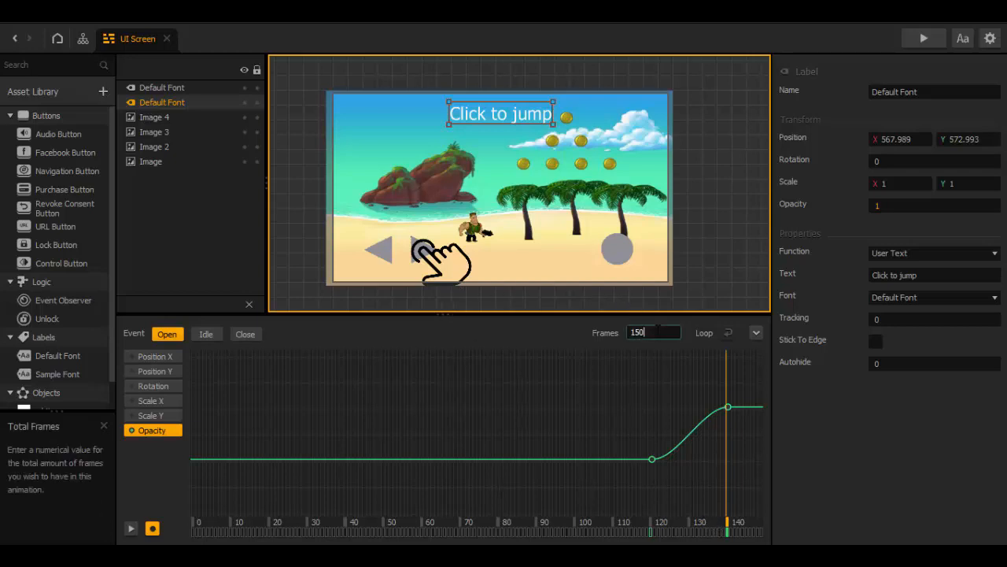
{"action": "key", "text": "BackSpace"}
{"action": "key", "text": "BackSpace"}
{"action": "key", "text": "BackSpace"}
{"action": "type", "text": "200"}
{"action": "key", "text": "Return"}
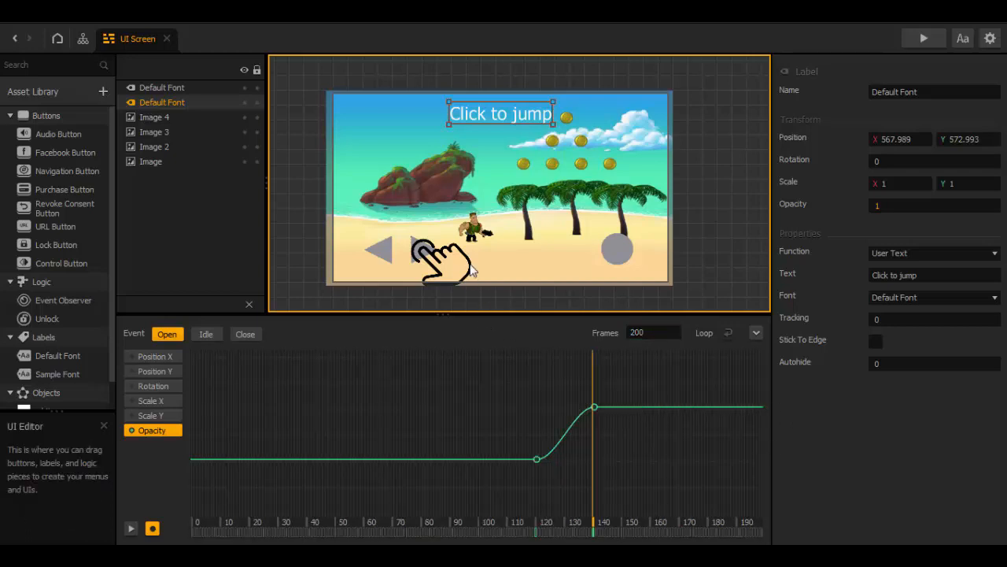
At frame 140, move the tap hand onto the round jump button, at about X 1022, Y 67.
{"action": "left_click", "coordinate": [470, 266]}
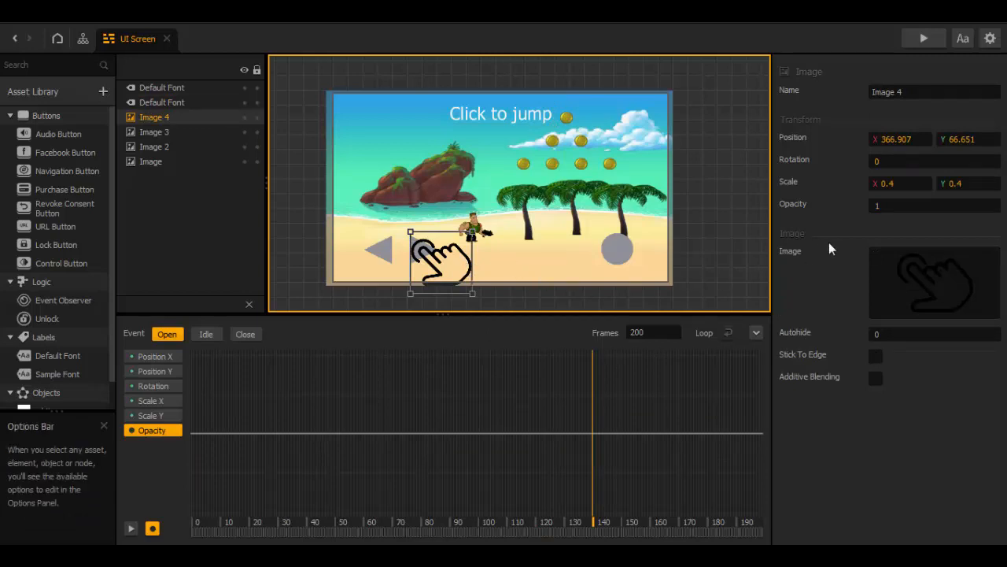
{"action": "left_click", "coordinate": [920, 140]}
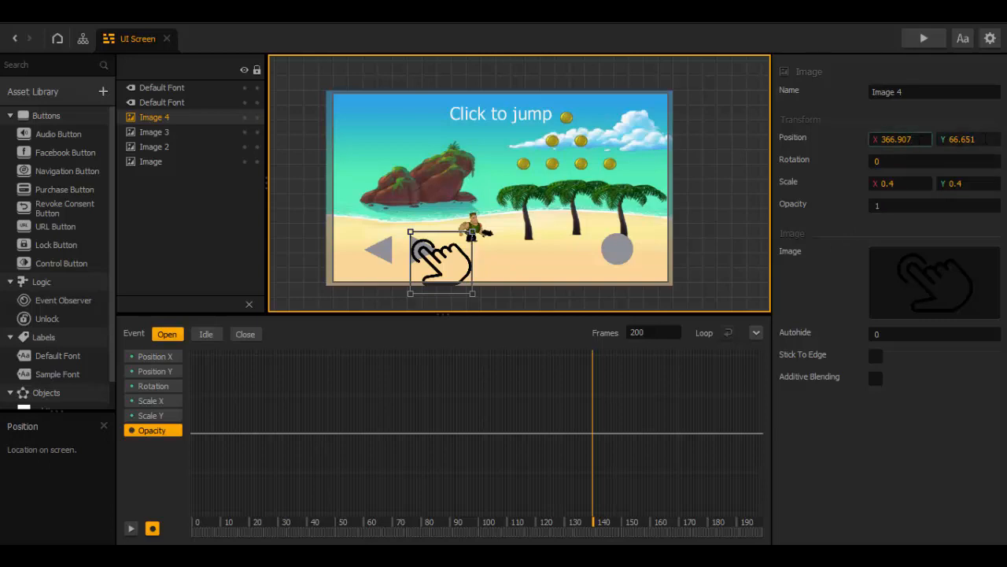
{"action": "left_click", "coordinate": [986, 140]}
{"action": "left_click", "coordinate": [829, 144]}
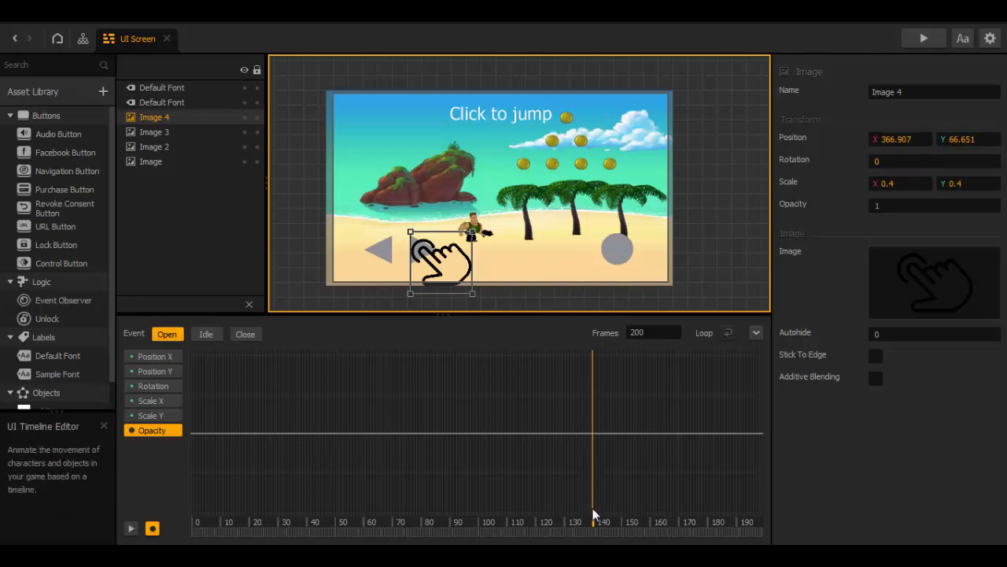
{"action": "mouse_move", "coordinate": [593, 527]}
{"action": "left_mouse_down"}
{"action": "mouse_move", "coordinate": [546, 527]}
{"action": "mouse_move", "coordinate": [594, 527]}
{"action": "left_mouse_up"}
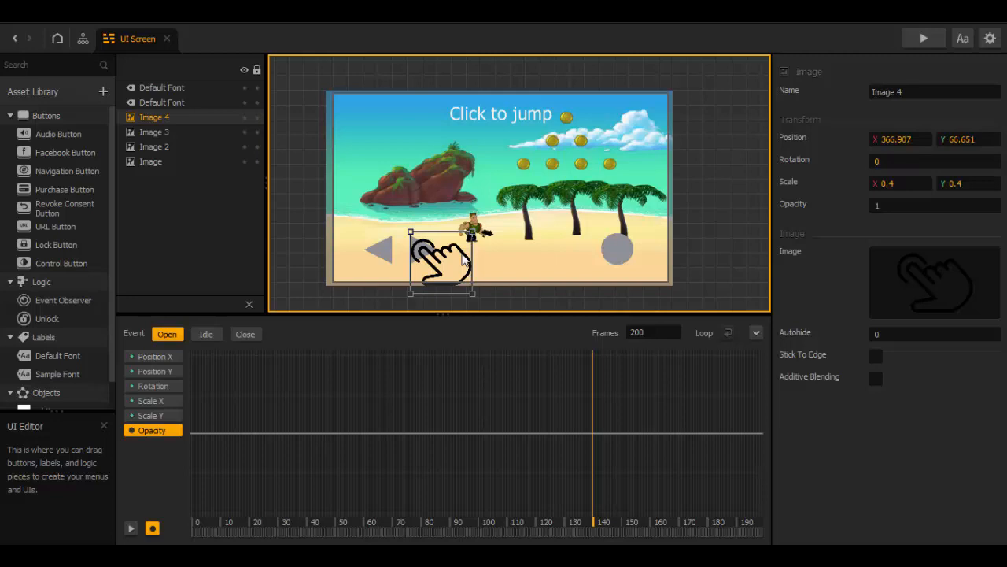
{"action": "left_click_drag", "start_coordinate": [462, 256], "coordinate": [515, 261]}
{"action": "left_click_drag", "start_coordinate": [532, 259], "coordinate": [657, 259]}
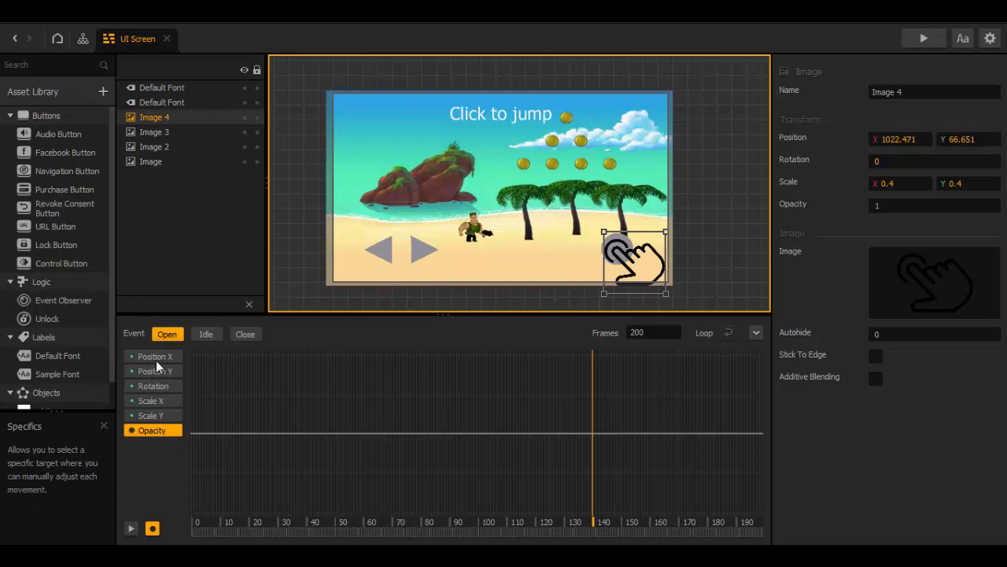
Scrub through the hand's movement, preview the info screen from the game's main menu, and close the preview.
{"action": "left_click", "coordinate": [194, 523]}
{"action": "left_click_drag", "start_coordinate": [194, 523], "coordinate": [595, 493]}
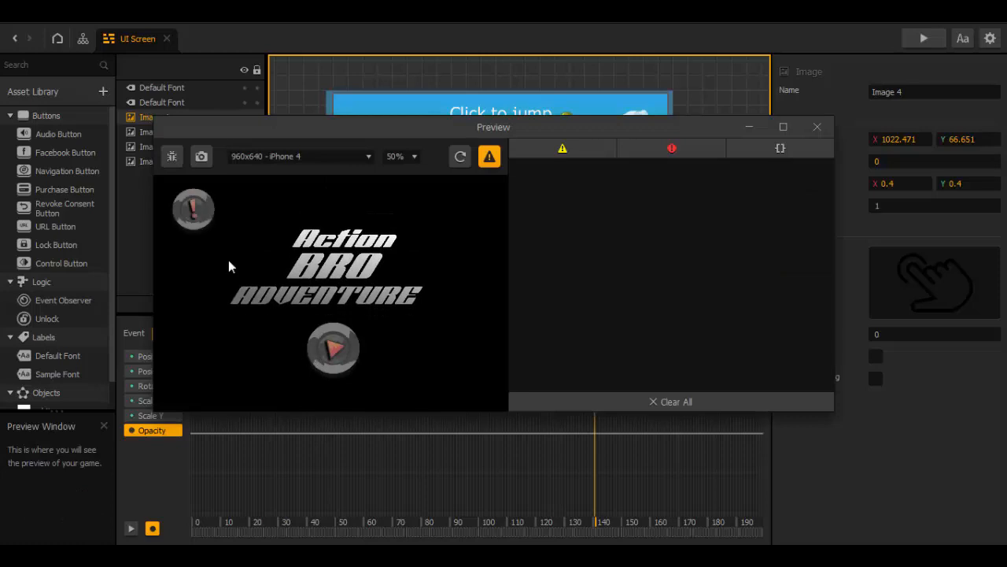
{"action": "left_click", "coordinate": [194, 213]}
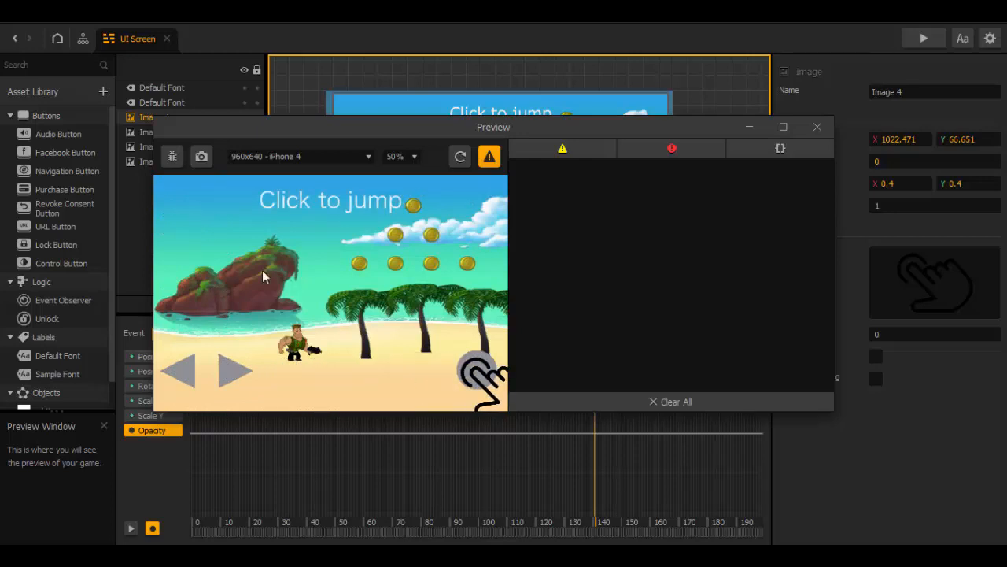
{"action": "left_click", "coordinate": [816, 129]}
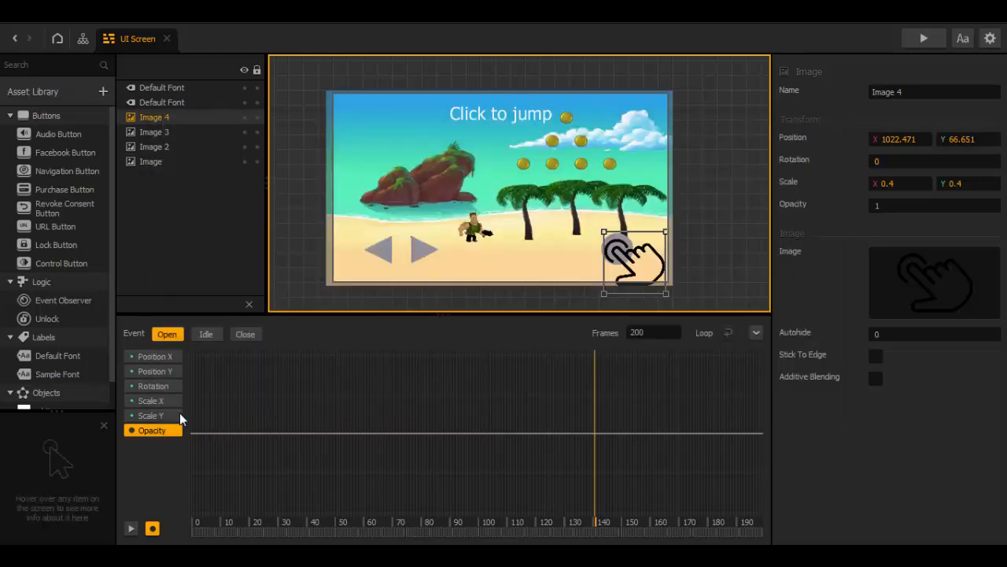
Move the tap hand's frame 140 keyframes for position, rotation and scale to frame 150.
{"action": "left_click", "coordinate": [157, 415]}
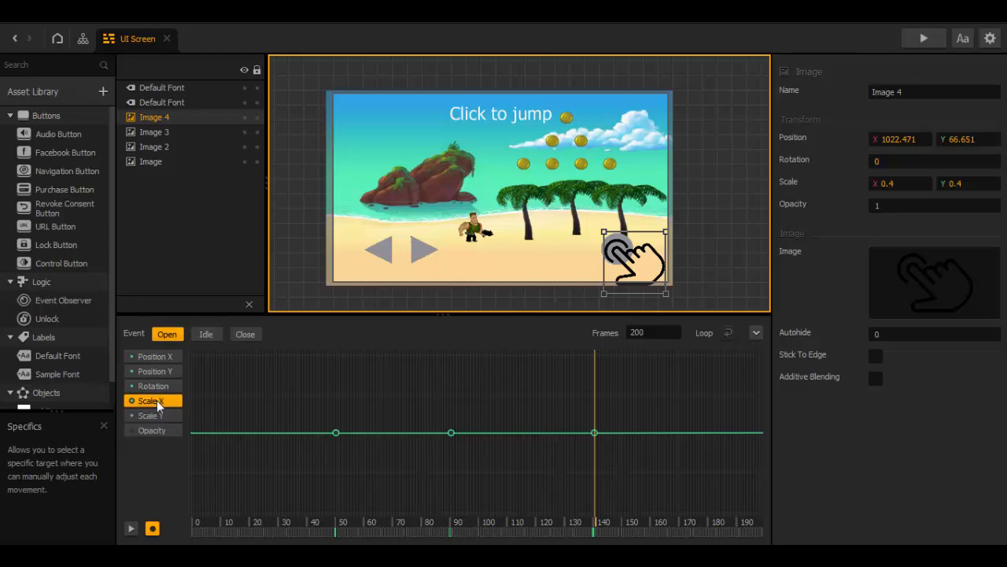
{"action": "left_click", "coordinate": [160, 385]}
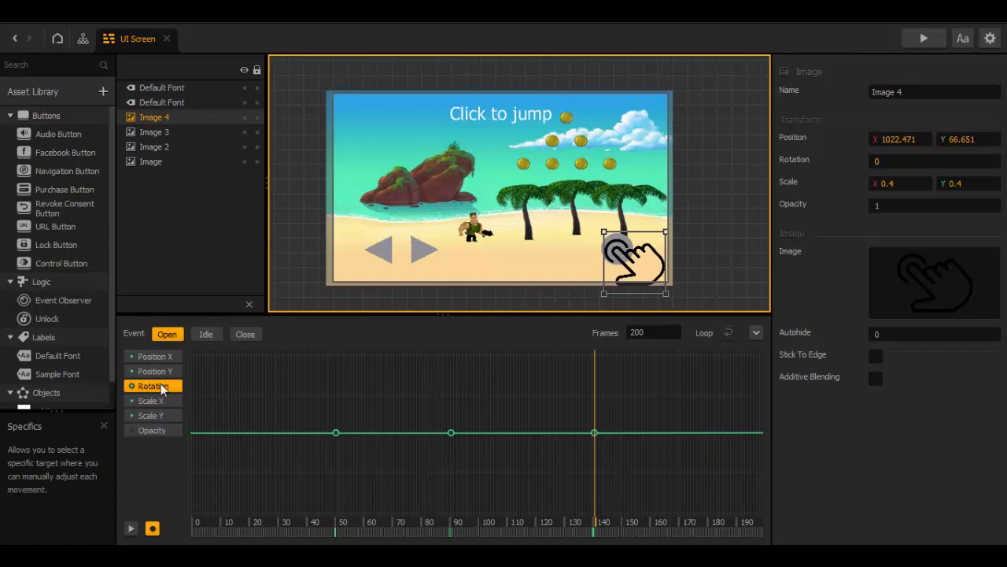
{"action": "left_click", "coordinate": [162, 370]}
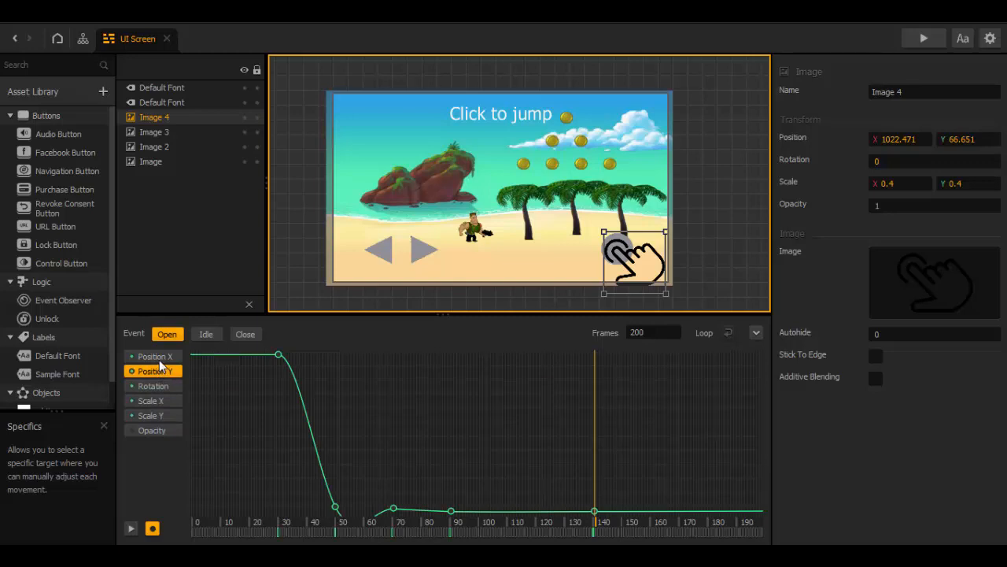
{"action": "left_click", "coordinate": [158, 358]}
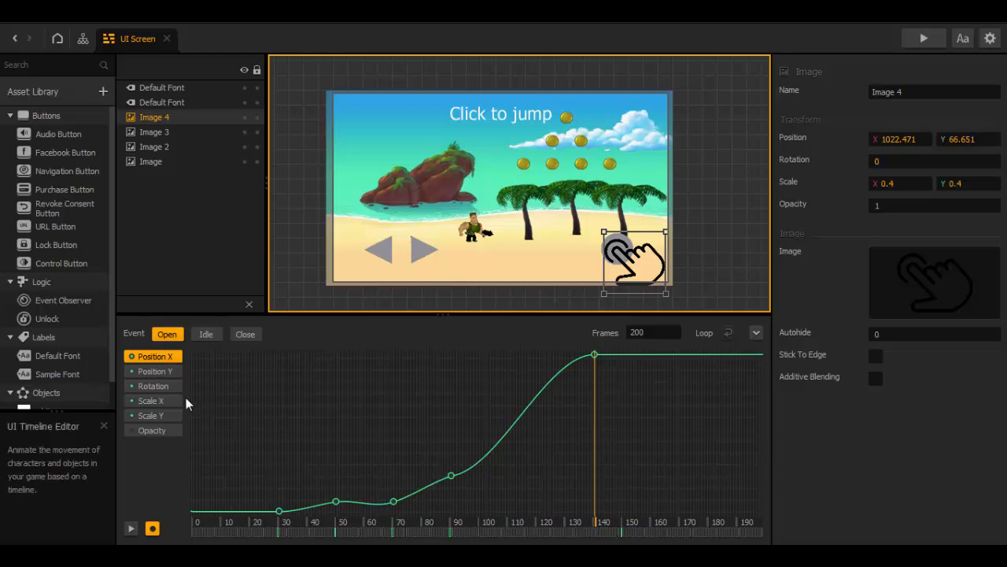
{"action": "left_click", "coordinate": [165, 373]}
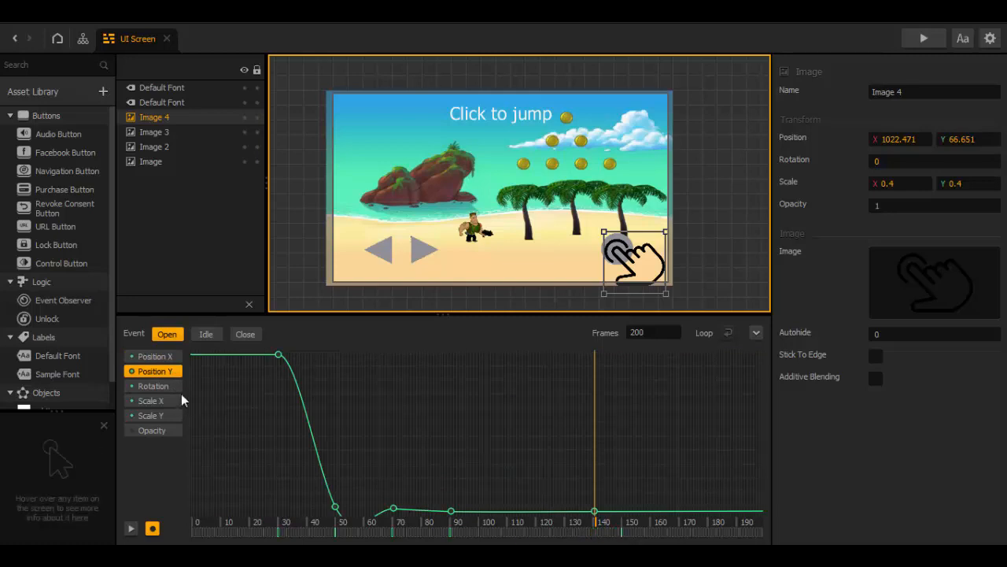
{"action": "left_click", "coordinate": [171, 389]}
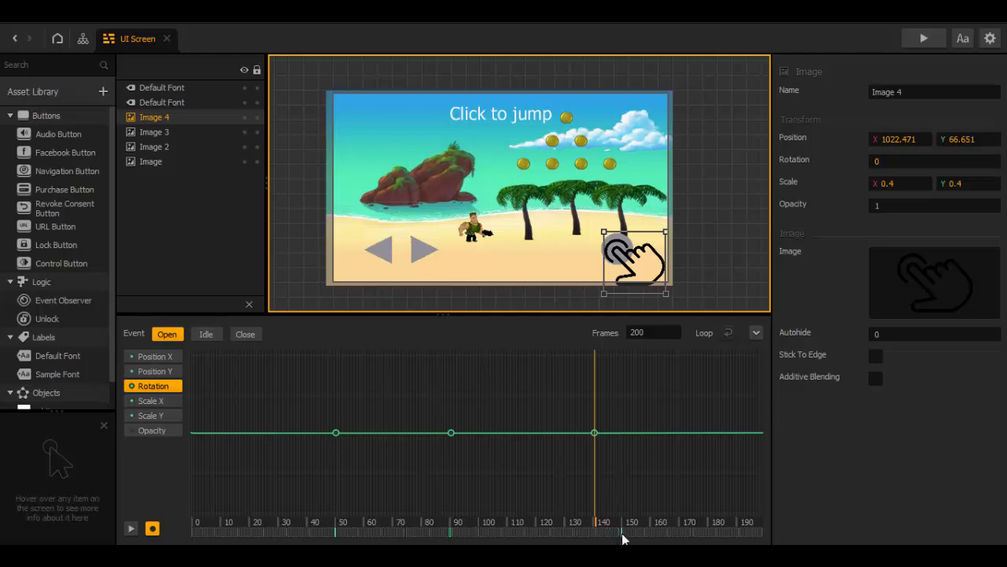
{"action": "left_click", "coordinate": [167, 400]}
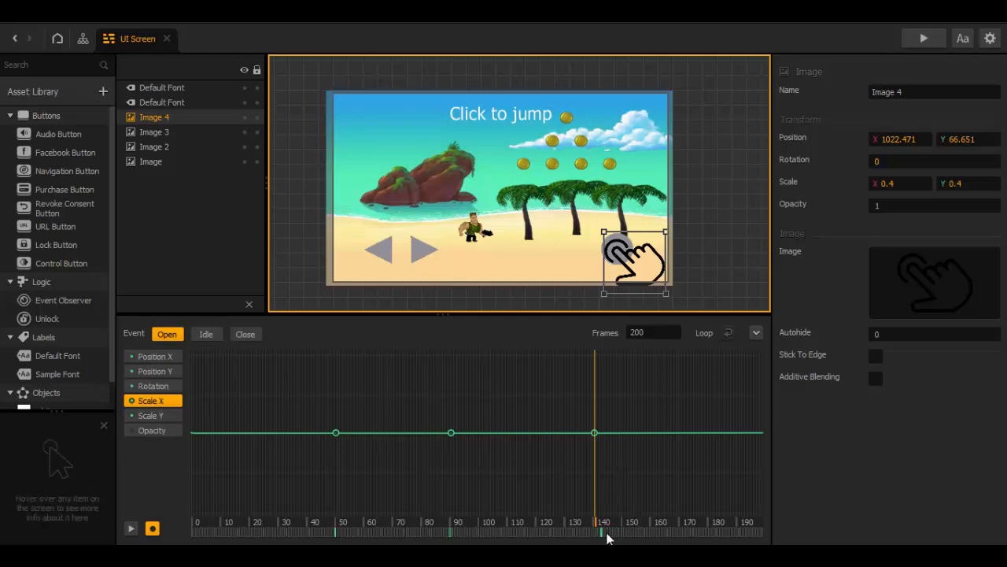
{"action": "left_click", "coordinate": [148, 416]}
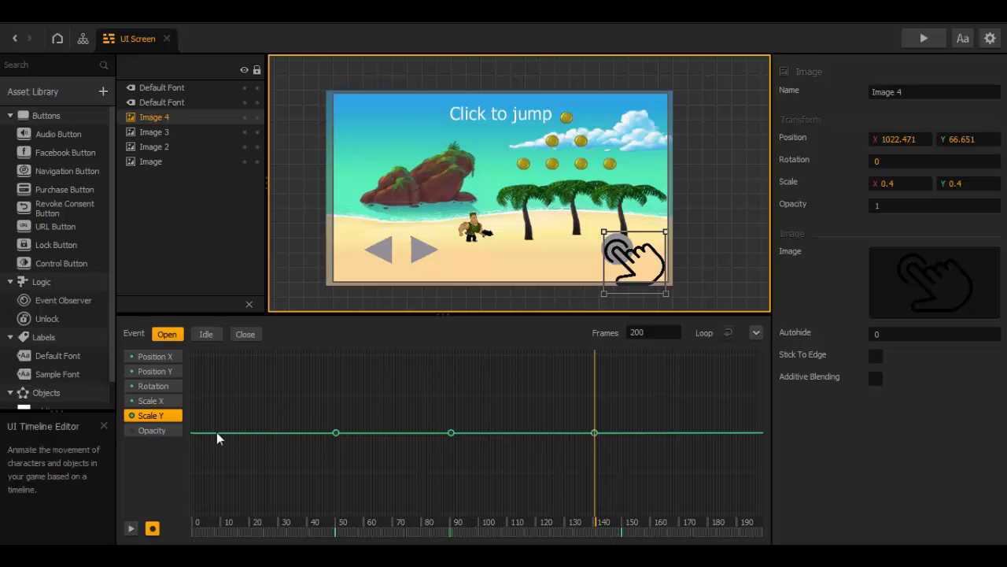
Stop keyframe recording, preview the info screen from the game's main menu, and close the preview.
{"action": "left_click", "coordinate": [151, 528]}
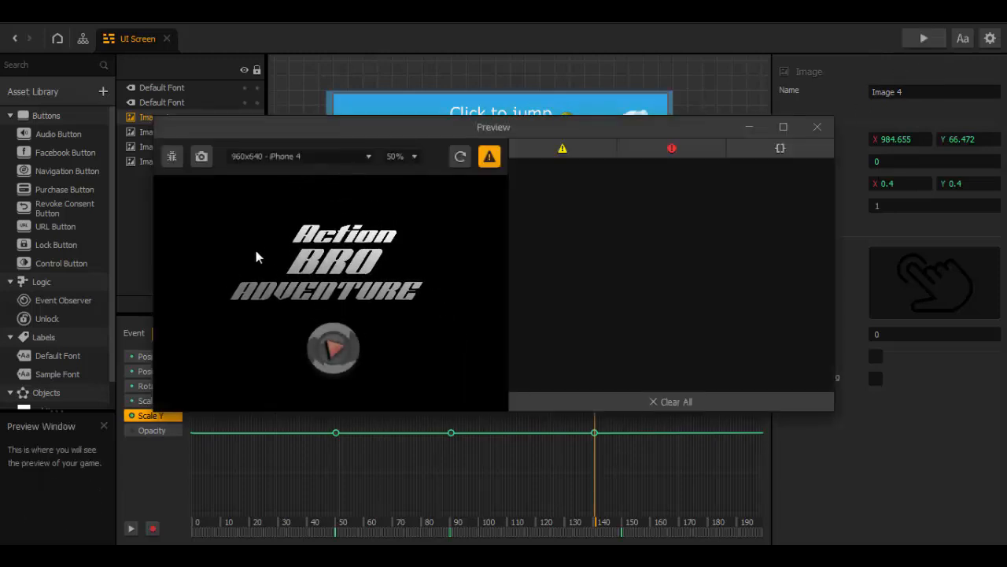
{"action": "left_click", "coordinate": [190, 212]}
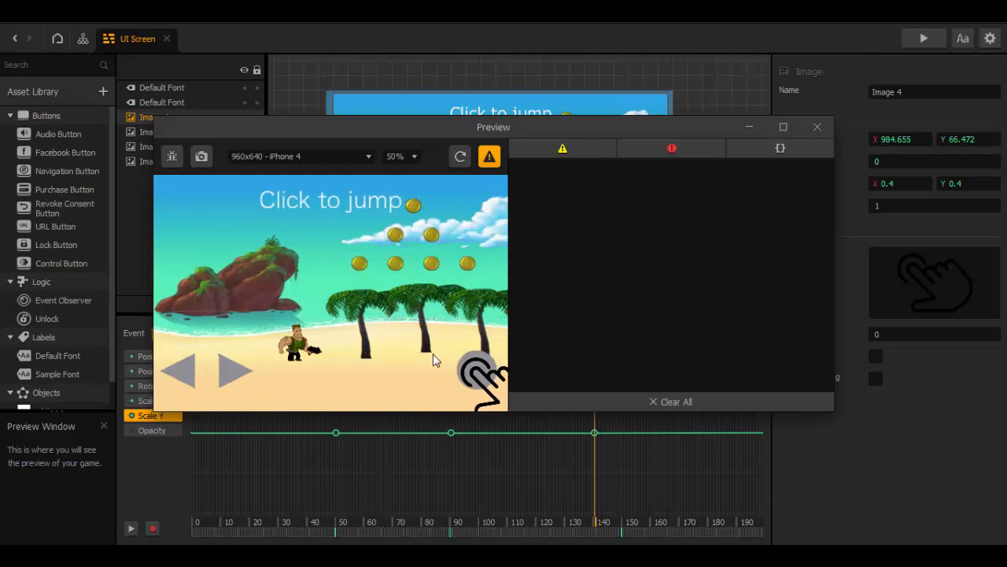
{"action": "left_click", "coordinate": [819, 129]}
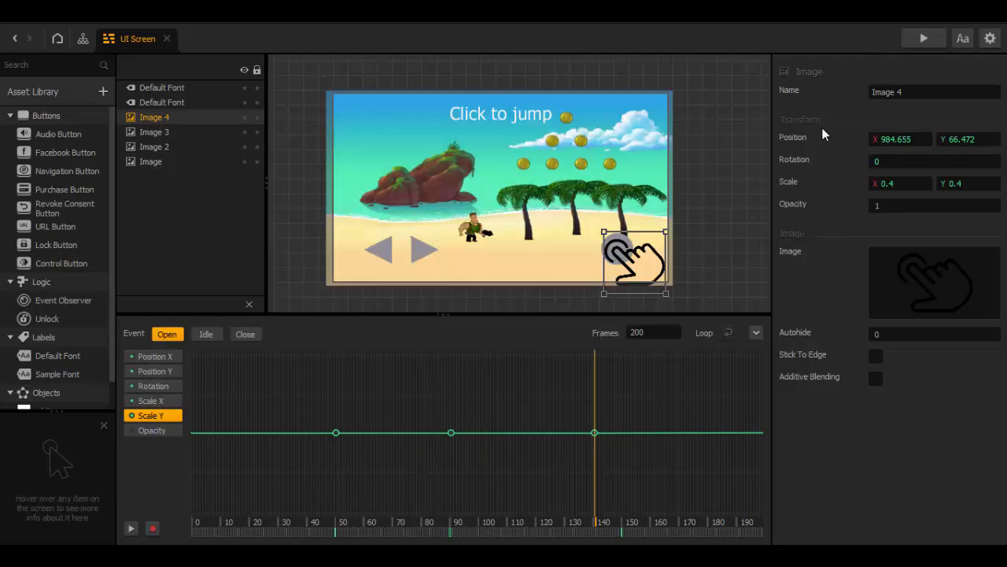
With keyframe recording on, key the tap hand's opacity at 1 on frame 150 of the Open animation.
{"action": "left_click", "coordinate": [622, 523]}
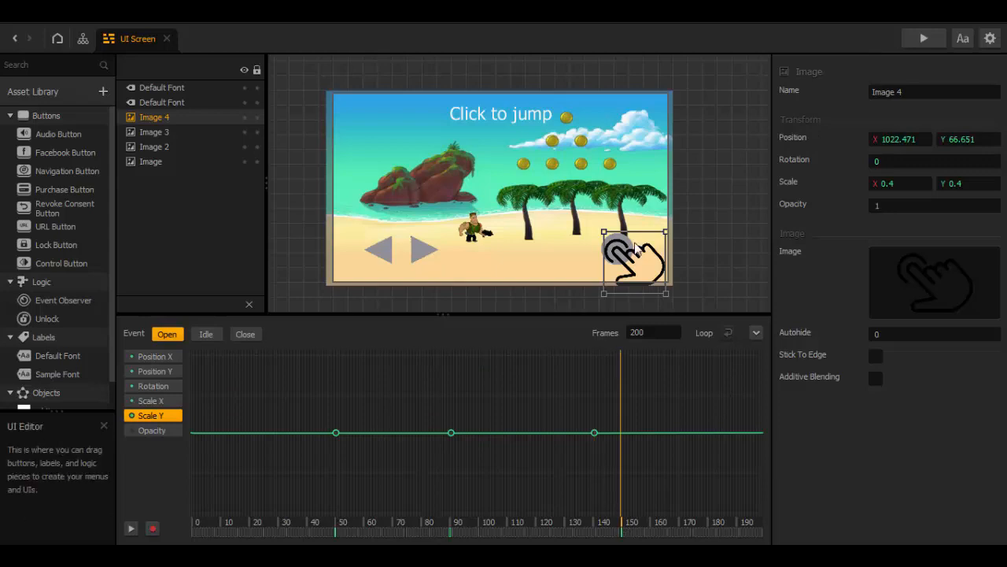
{"action": "left_click", "coordinate": [147, 434]}
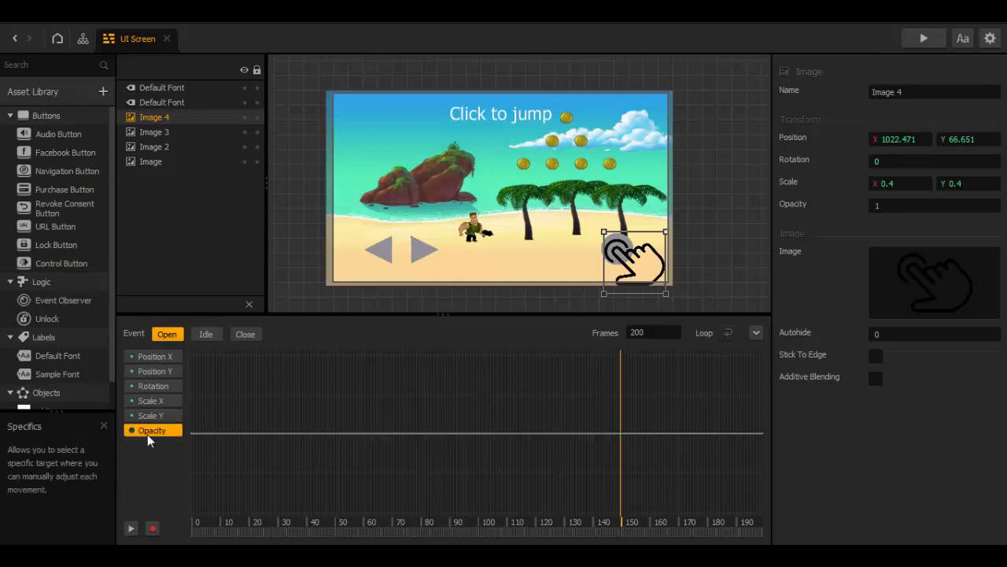
{"action": "left_click", "coordinate": [898, 206]}
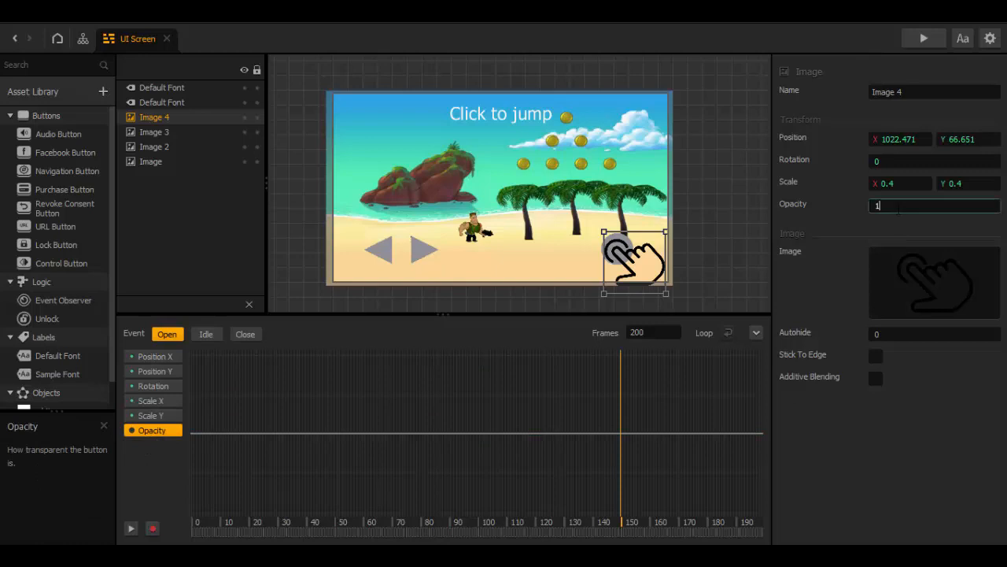
{"action": "key", "text": "BackSpace"}
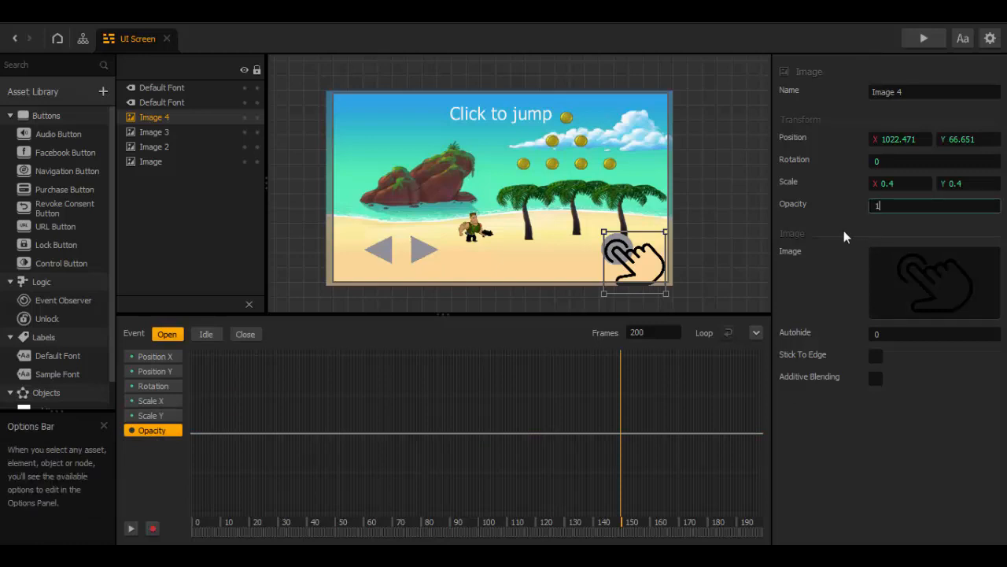
{"action": "type", "text": "1"}
{"action": "key", "text": "Return"}
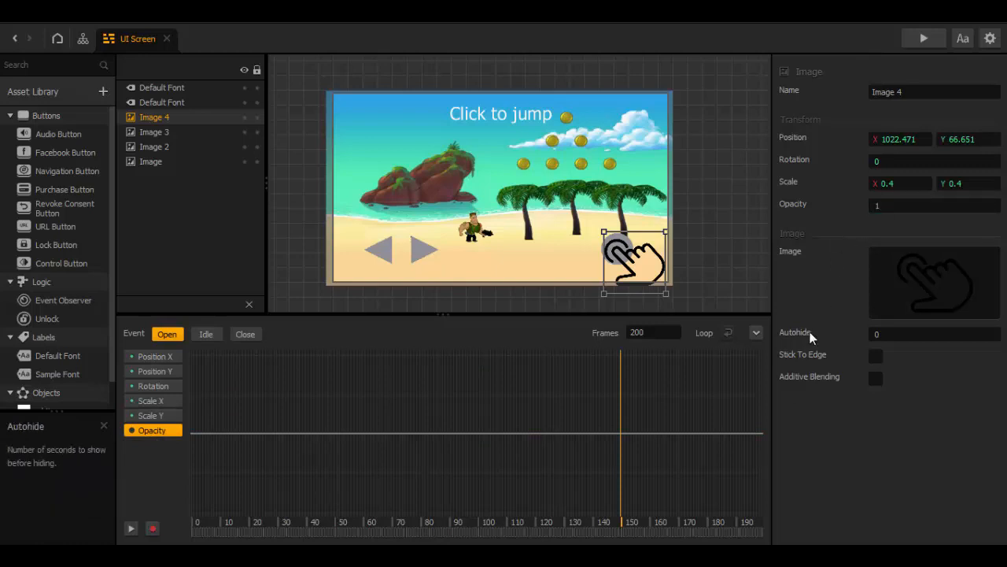
{"action": "left_click", "coordinate": [152, 529]}
{"action": "left_click", "coordinate": [877, 206]}
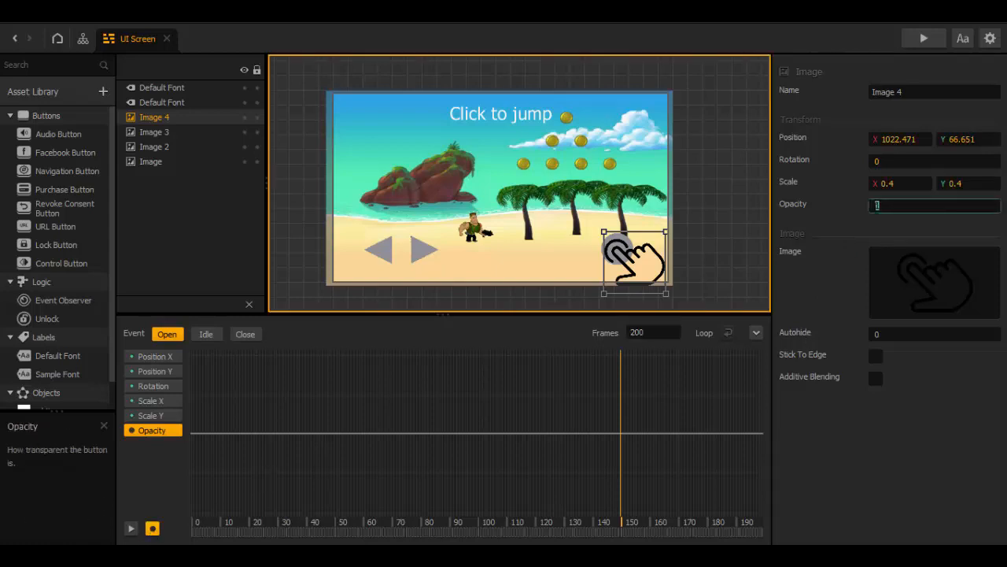
{"action": "key", "text": "BackSpace"}
{"action": "key", "text": "Return"}
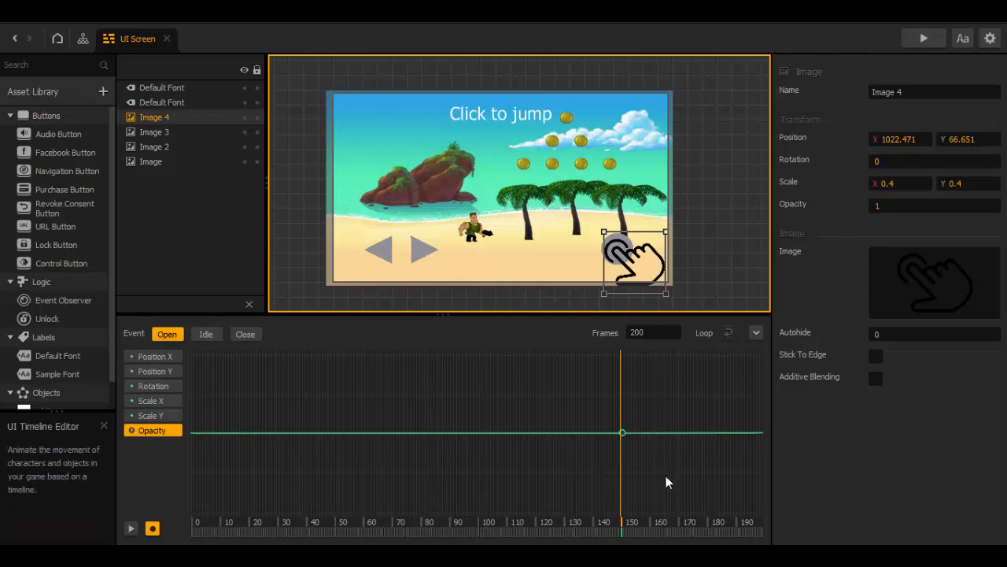
Fade out the tap hand by setting its opacity to 0 at frame 170.
{"action": "left_click", "coordinate": [680, 521]}
{"action": "left_click", "coordinate": [888, 206]}
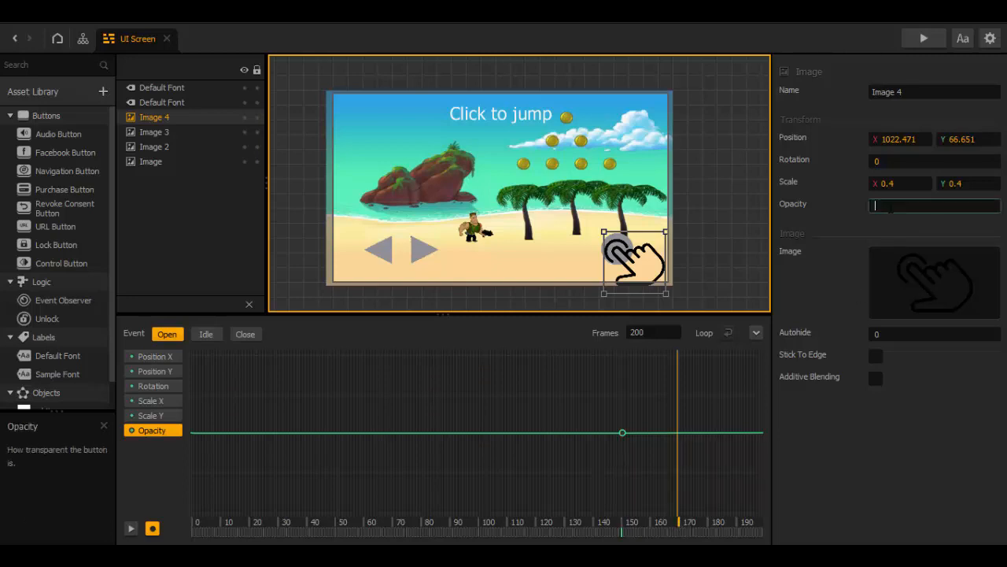
{"action": "type", "text": "0"}
{"action": "key", "text": "Return"}
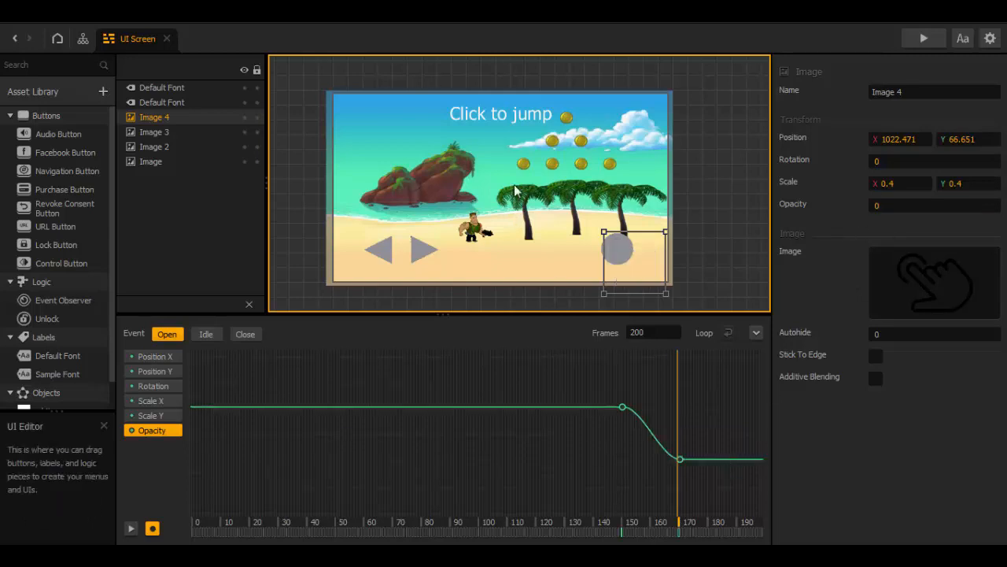
Select the "Click to jump" label and key its opacity at 1 on frame 150.
{"action": "left_click", "coordinate": [620, 521]}
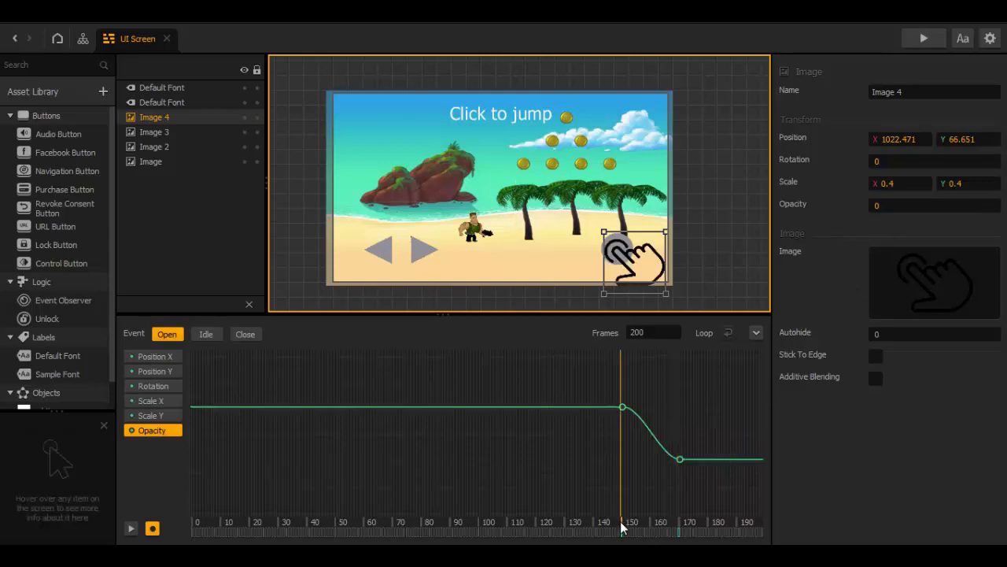
{"action": "left_click", "coordinate": [541, 118]}
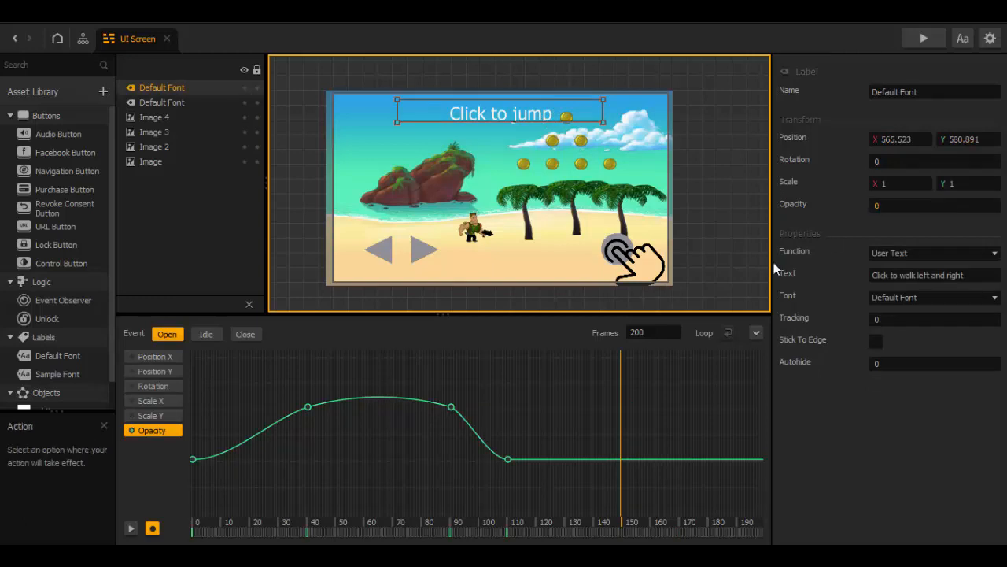
{"action": "left_click", "coordinate": [180, 105]}
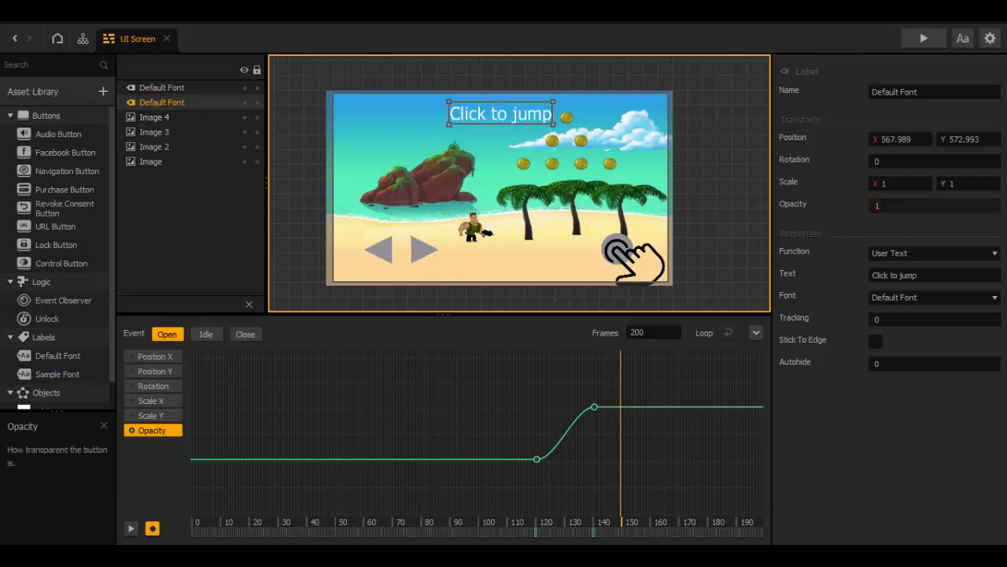
{"action": "left_click", "coordinate": [905, 206]}
{"action": "key", "text": "BackSpace"}
{"action": "type", "text": "1"}
{"action": "key", "text": "Return"}
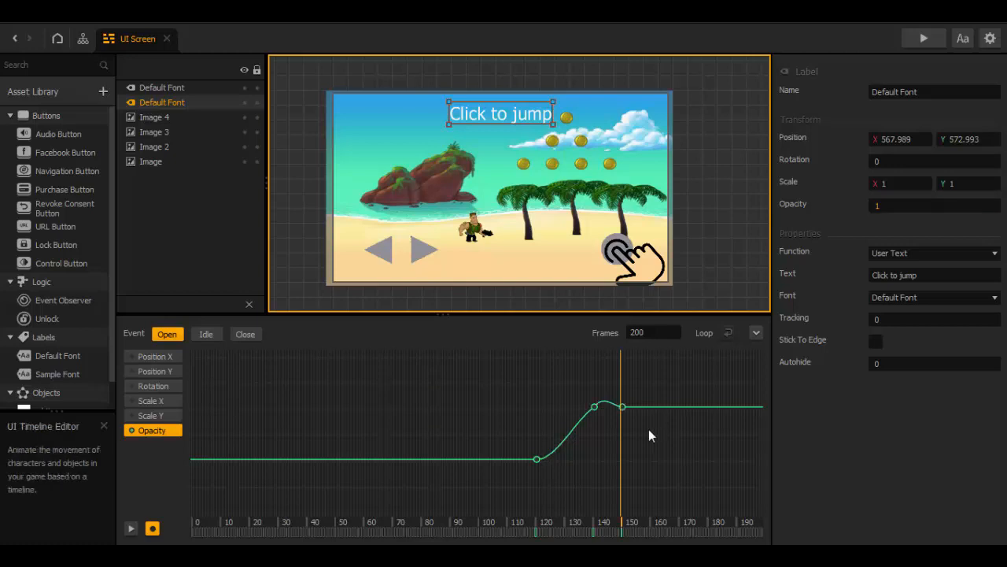
Set the "Click to jump" label's opacity to 0 at frame 170 and scrub through its fade.
{"action": "left_click_drag", "start_coordinate": [622, 521], "coordinate": [678, 523]}
{"action": "left_click", "coordinate": [863, 205]}
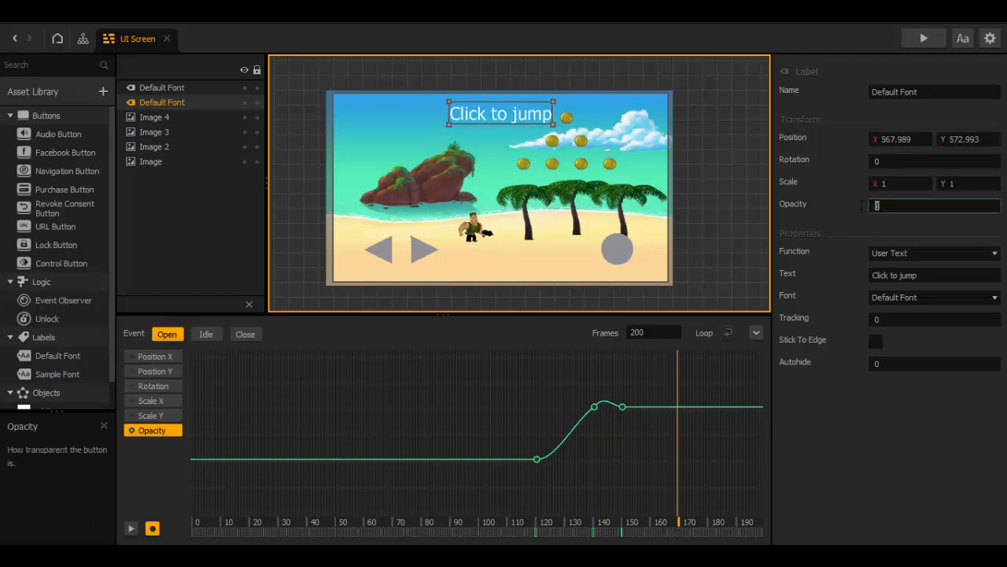
{"action": "type", "text": "0"}
{"action": "key", "text": "Return"}
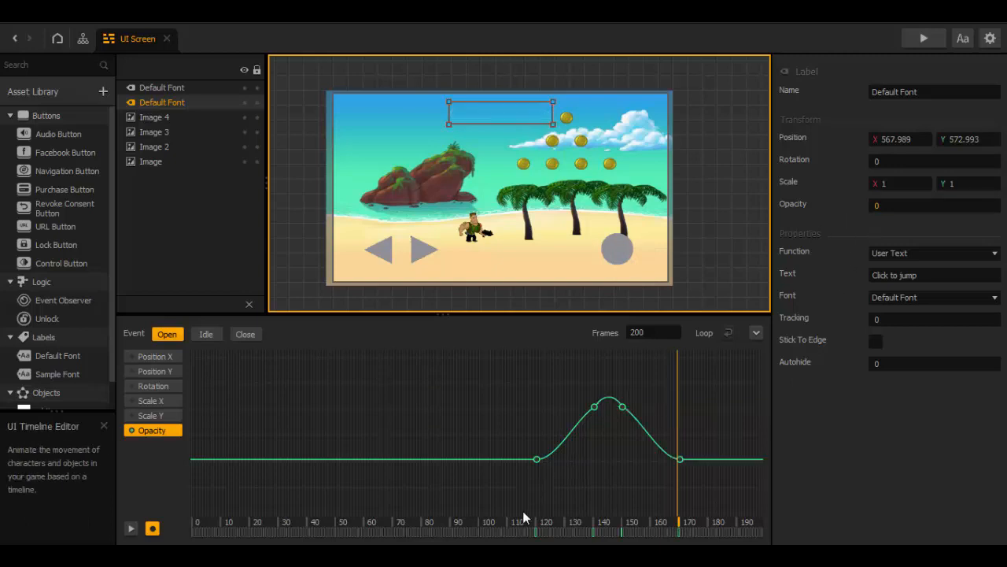
{"action": "left_click", "coordinate": [544, 522]}
{"action": "left_click_drag", "start_coordinate": [571, 526], "coordinate": [682, 519]}
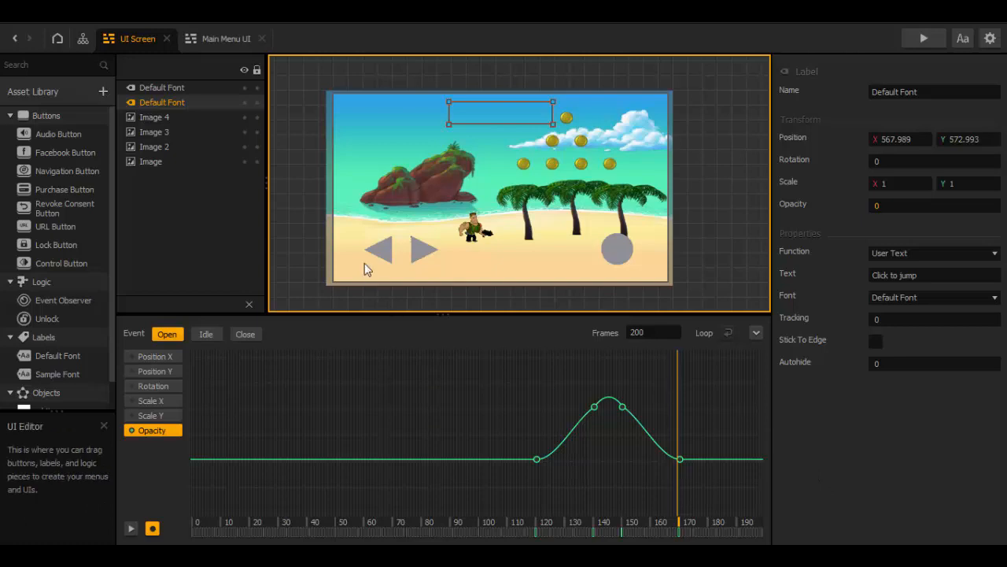
Copy the play button from the Main Menu UI and paste it into the info UI screen.
{"action": "left_click", "coordinate": [215, 36]}
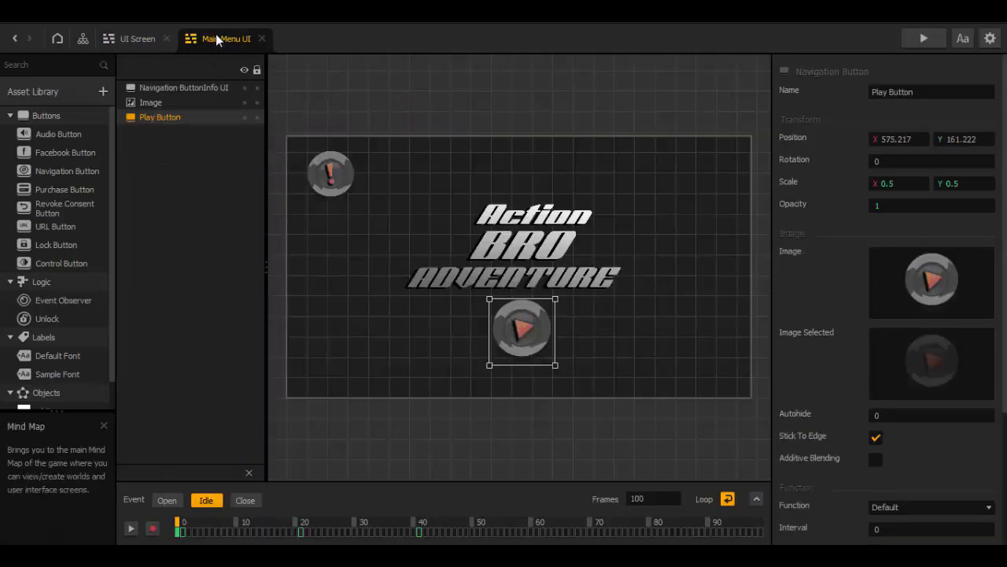
{"action": "right_click", "coordinate": [506, 337]}
{"action": "left_click", "coordinate": [514, 323]}
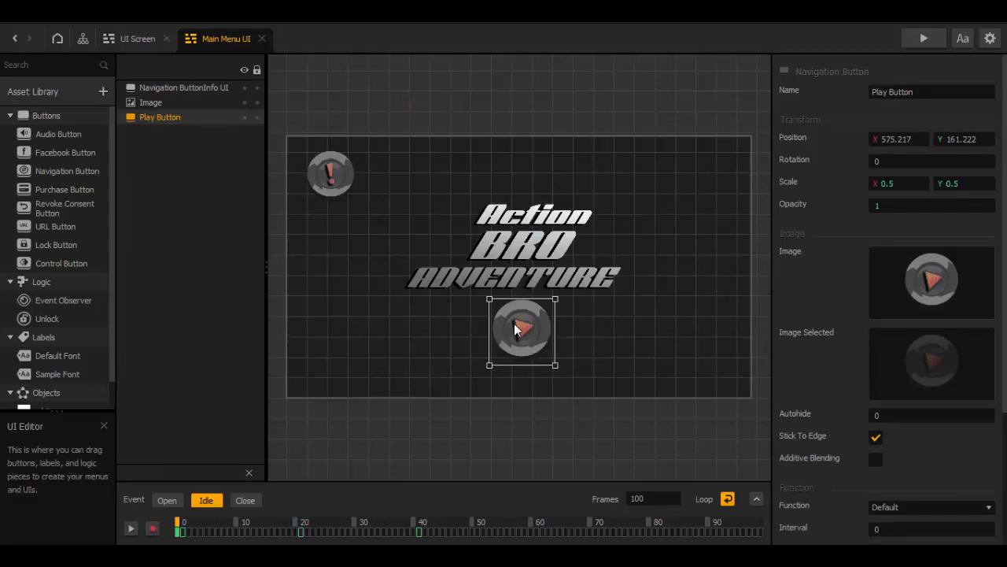
{"action": "left_click", "coordinate": [136, 40]}
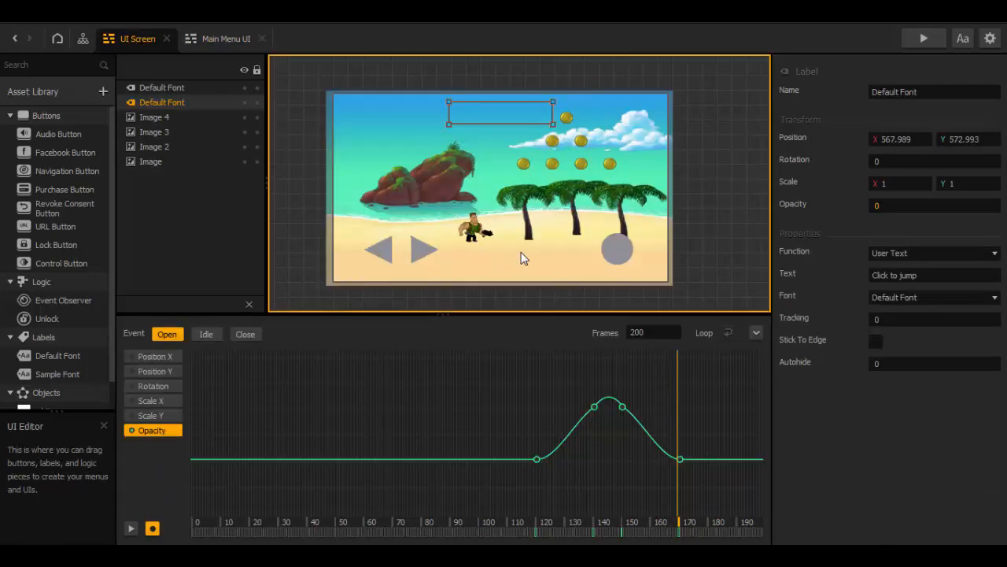
{"action": "key", "text": "ctrl+v"}
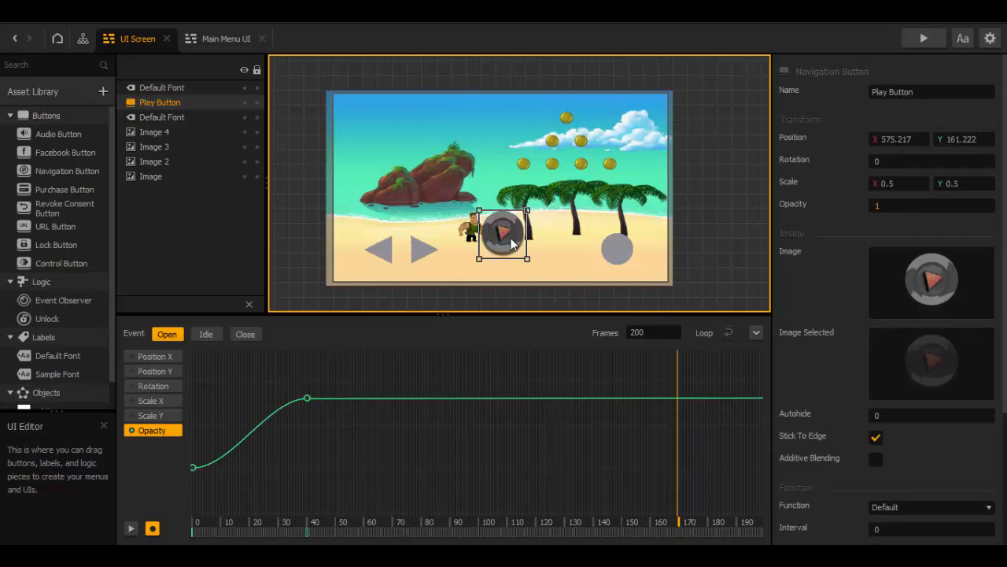
Move the pasted play button's opacity fade-in keyframes to frames 170 and 180, and preview the info screen from the main menu.
{"action": "left_click", "coordinate": [307, 399]}
{"action": "left_click", "coordinate": [934, 40]}
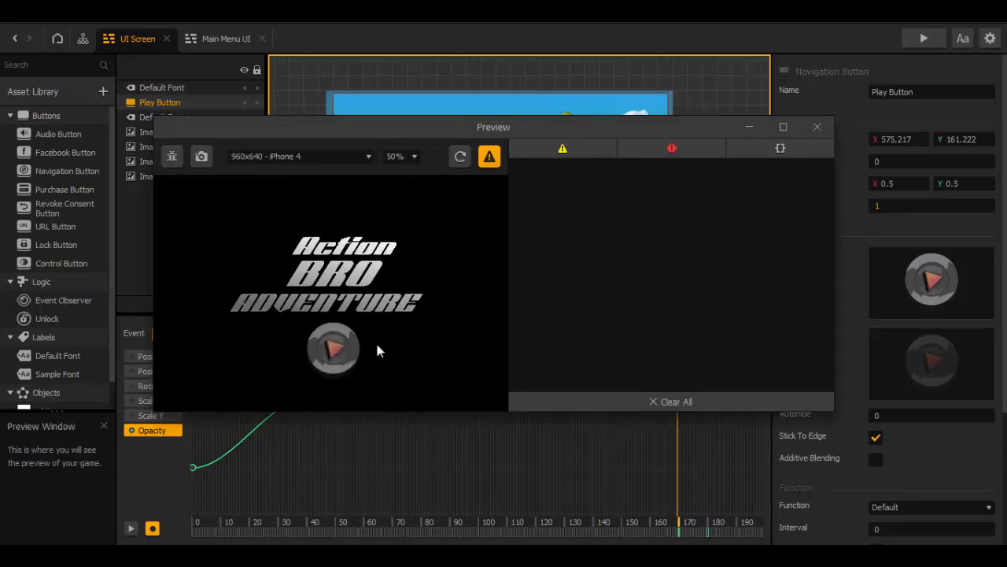
{"action": "left_click", "coordinate": [203, 208]}
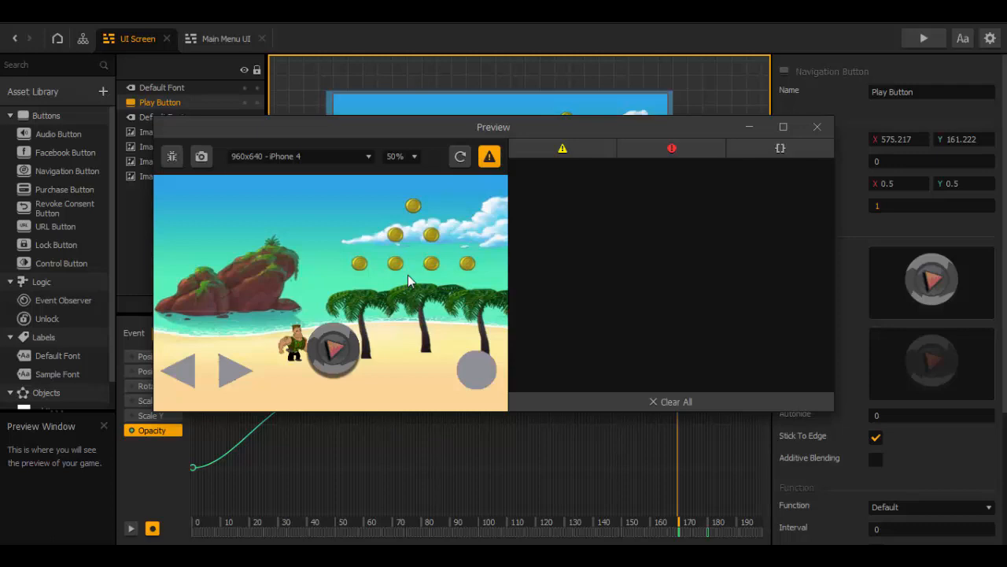
{"action": "left_click", "coordinate": [817, 129]}
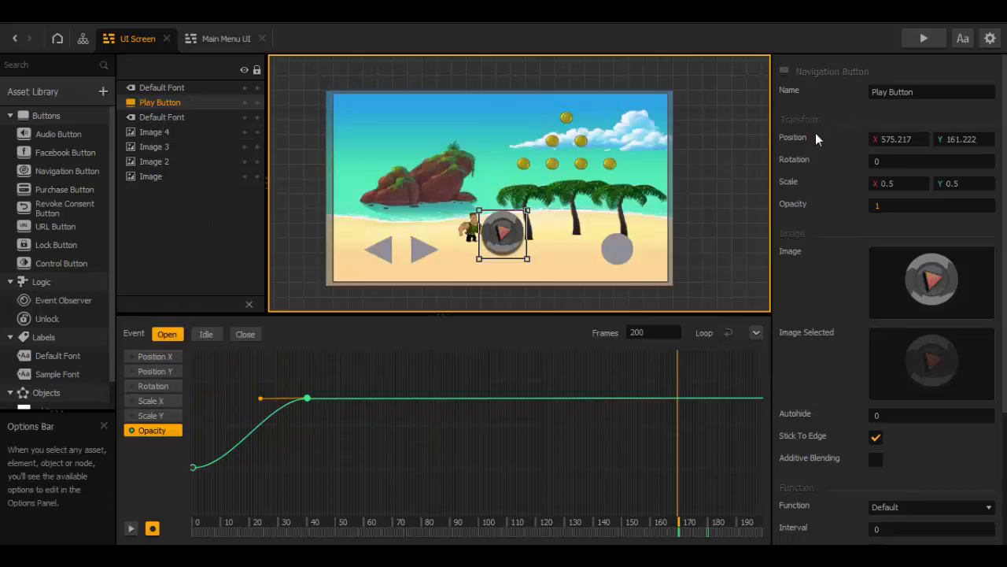
At frame 180, add a Default Font label reading "Let's play" and place it just above the play button.
{"action": "left_click", "coordinate": [709, 522]}
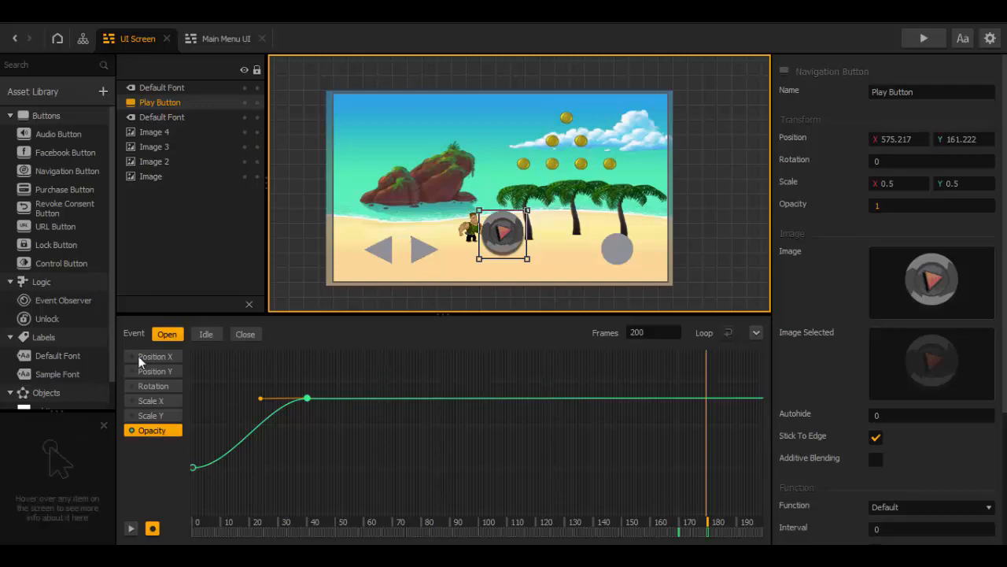
{"action": "left_click_drag", "start_coordinate": [61, 358], "coordinate": [479, 171]}
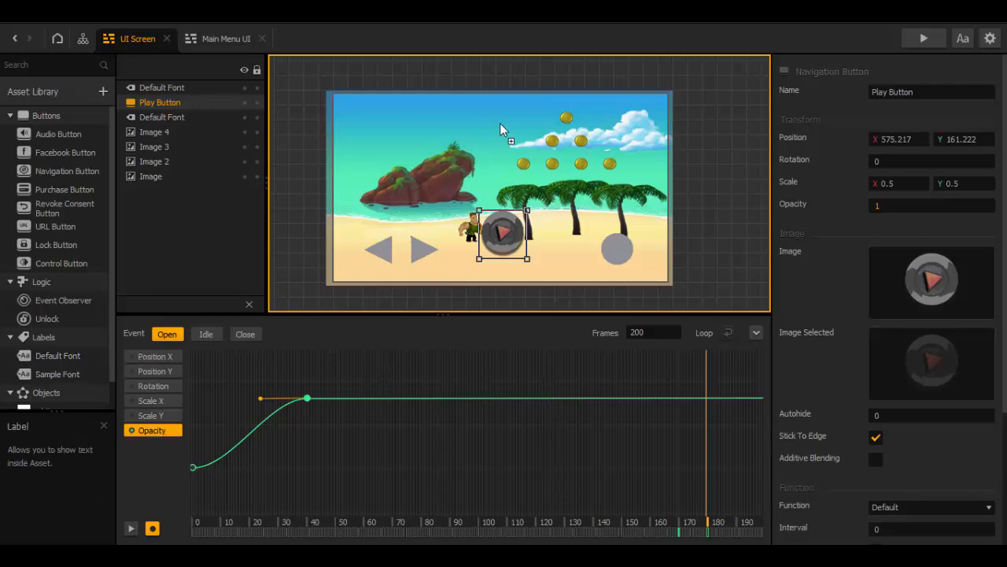
{"action": "left_click_drag", "start_coordinate": [500, 123], "coordinate": [500, 123]}
{"action": "left_click", "coordinate": [927, 274]}
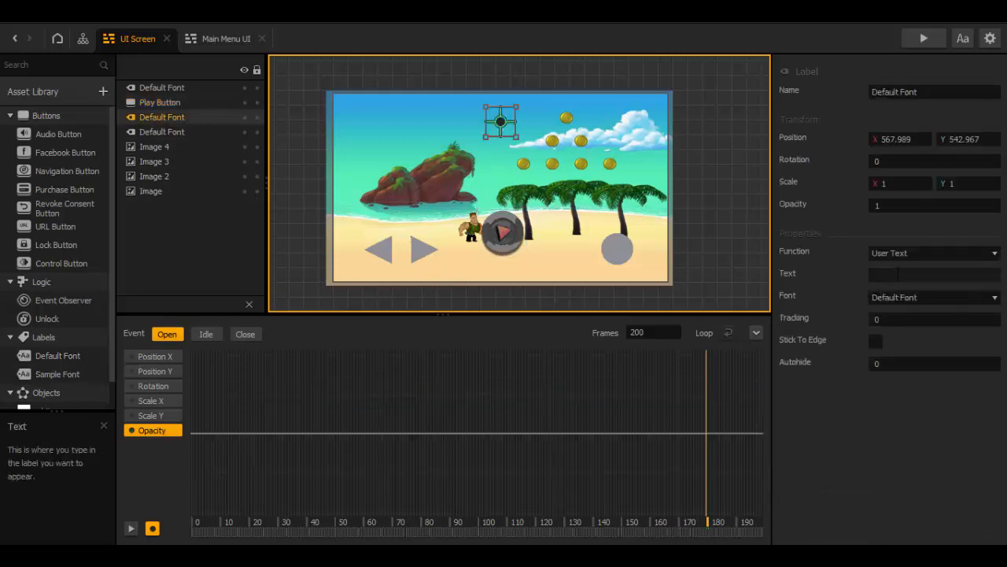
{"action": "type", "text": "Le"}
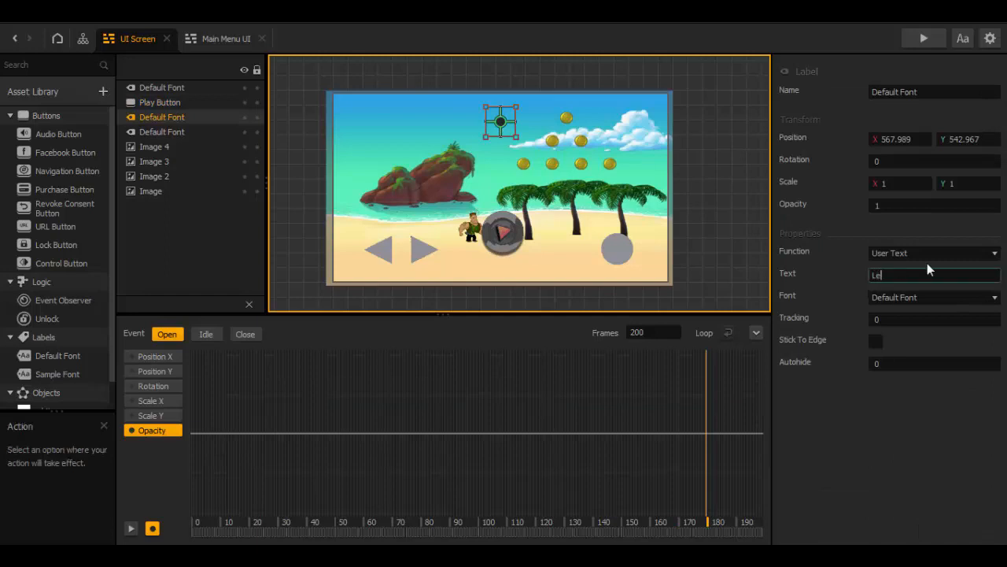
{"action": "type", "text": "t's play"}
{"action": "key", "text": "Return"}
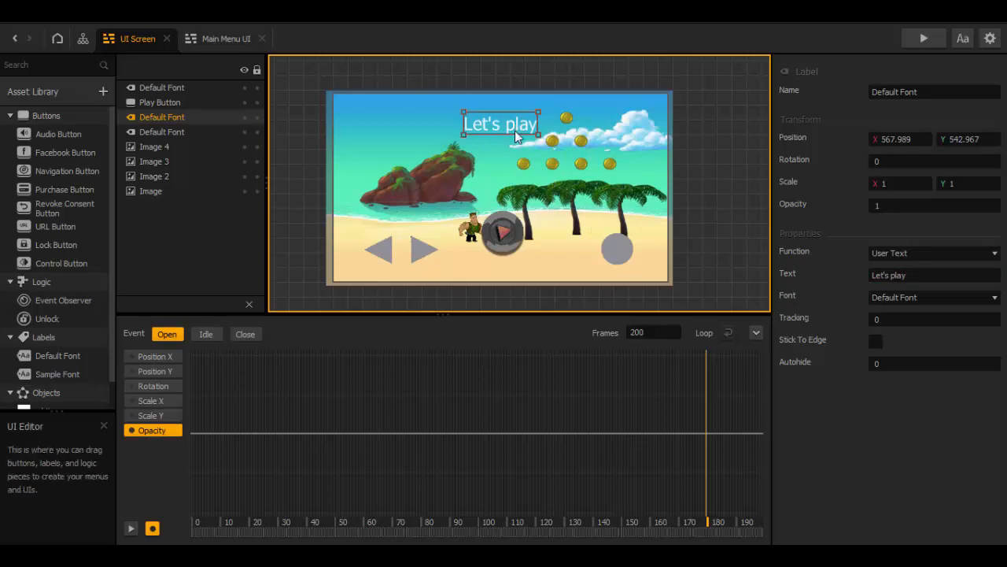
{"action": "left_click_drag", "start_coordinate": [514, 135], "coordinate": [521, 196]}
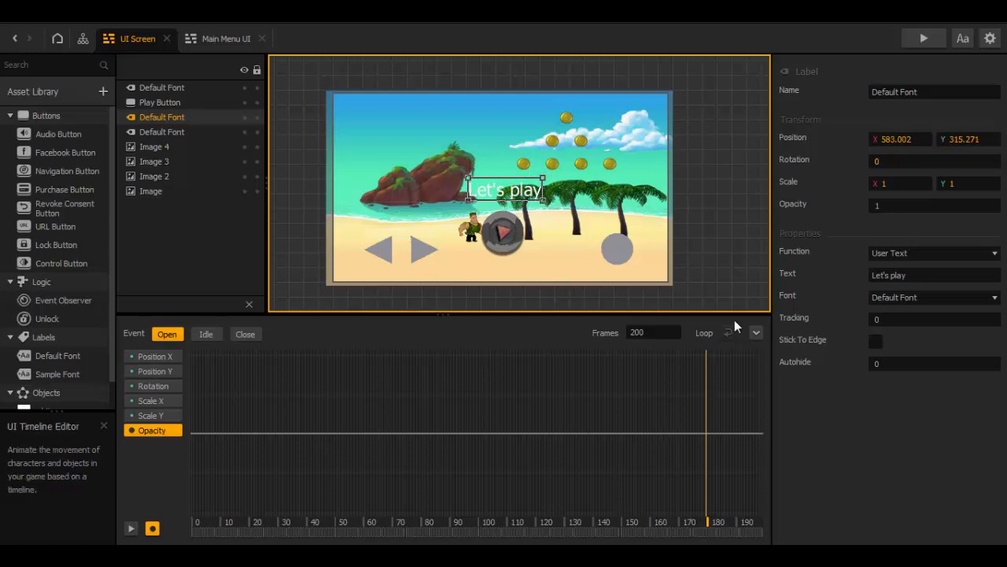
Key the "Let's play" label's opacity at 0 on frame 180 and at 1 on frame 190.
{"action": "left_click", "coordinate": [898, 211]}
{"action": "key", "text": "BackSpace"}
{"action": "type", "text": "0"}
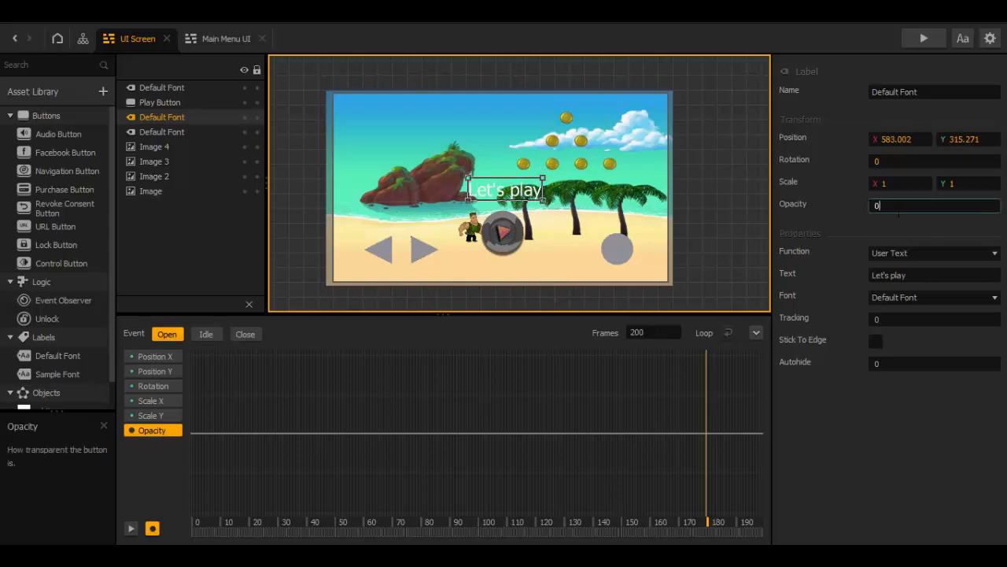
{"action": "key", "text": "Return"}
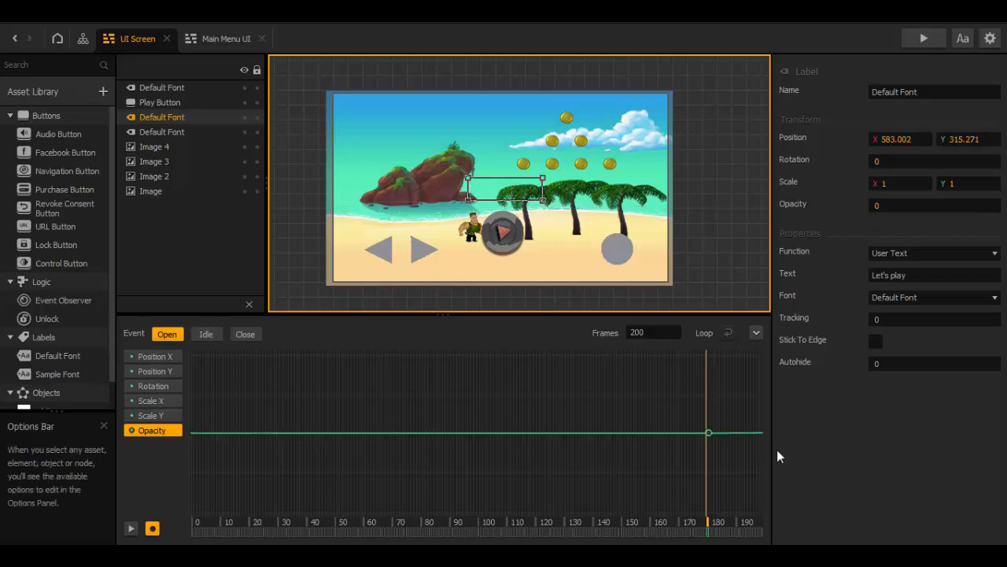
{"action": "left_click", "coordinate": [739, 523]}
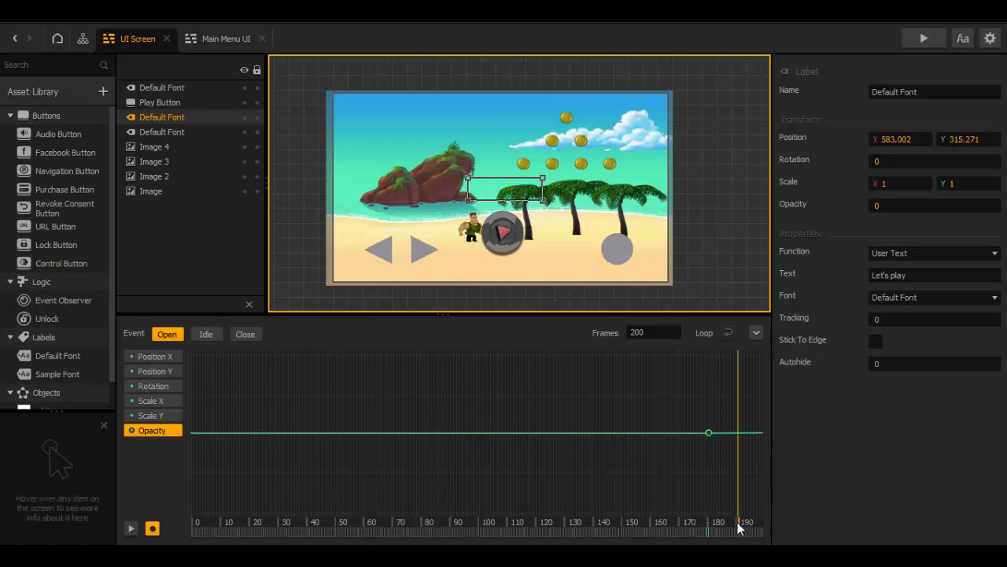
{"action": "left_click", "coordinate": [895, 206]}
{"action": "key", "text": "BackSpace"}
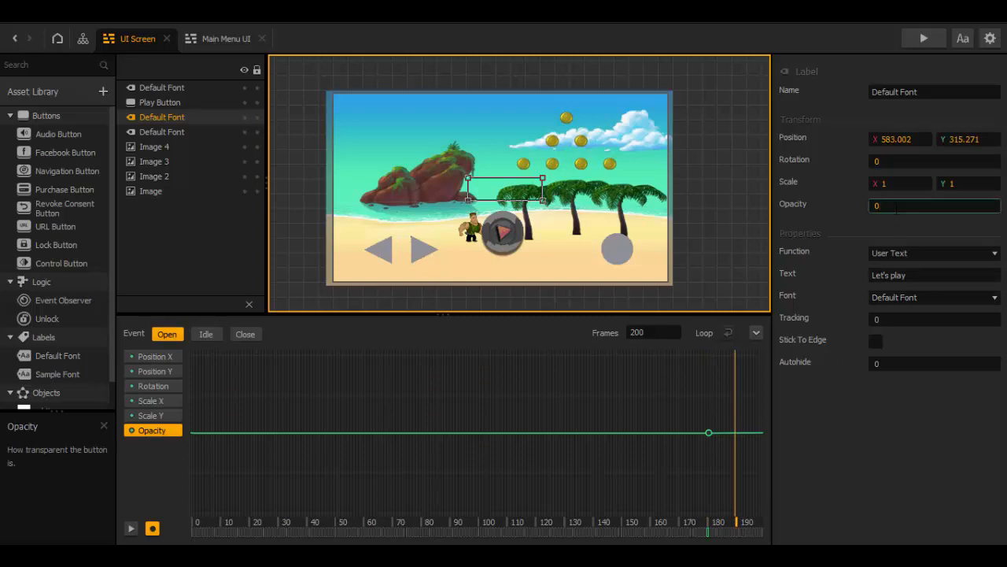
{"action": "type", "text": "1"}
{"action": "key", "text": "Return"}
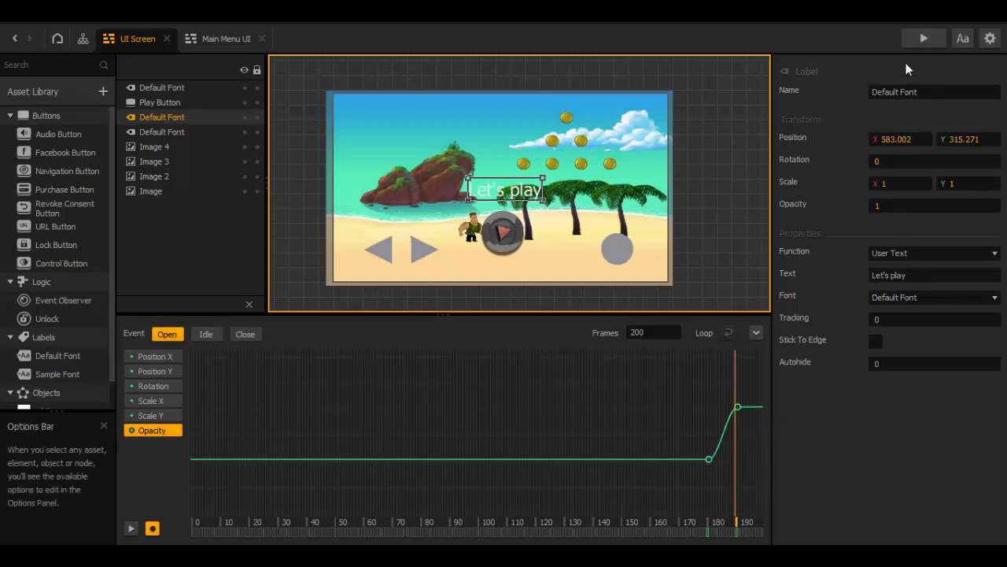
Turn off keyframe recording and preview the game, opening the info screen from the main menu and starting play from it.
{"action": "left_click", "coordinate": [152, 528]}
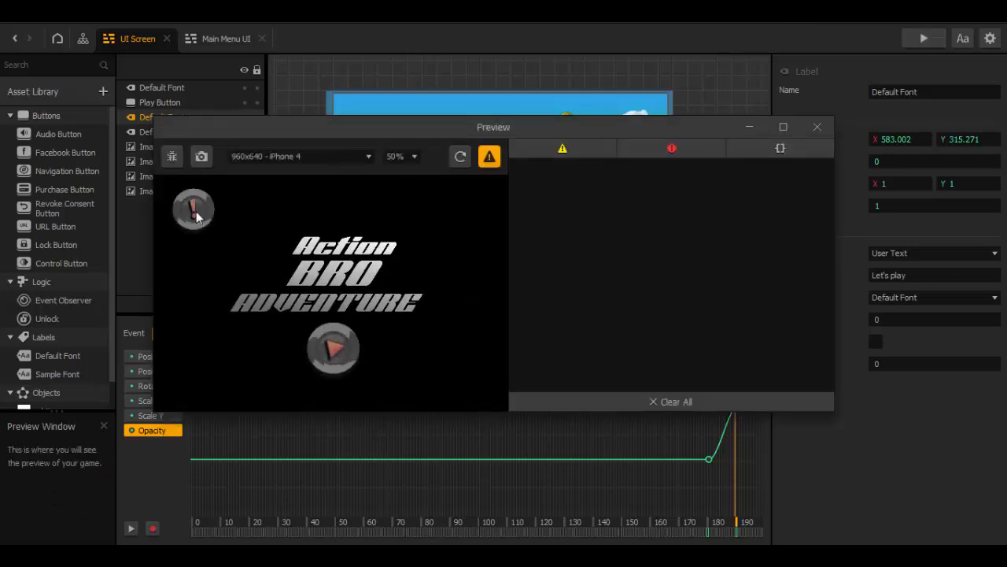
{"action": "left_click", "coordinate": [196, 214]}
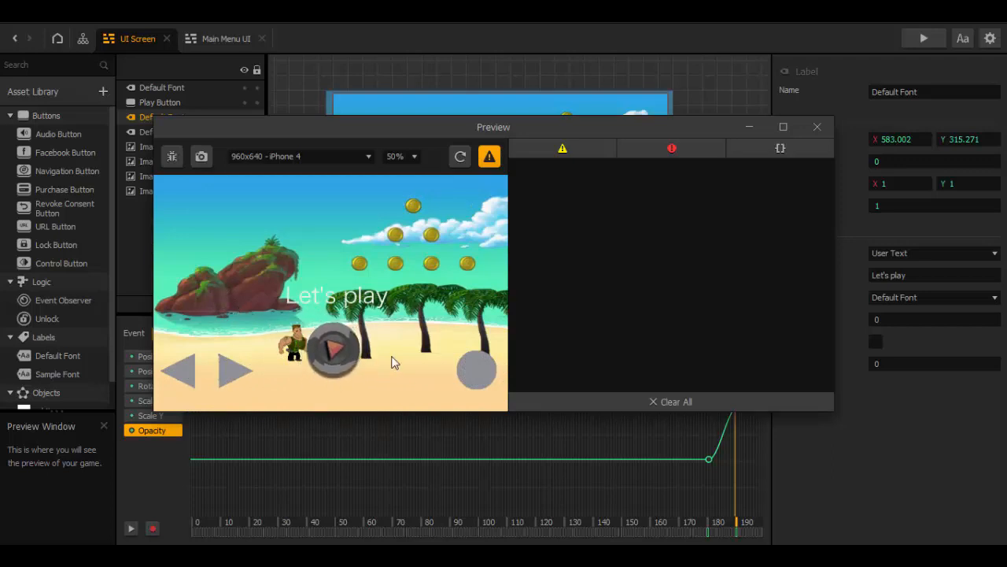
{"action": "left_click", "coordinate": [347, 348]}
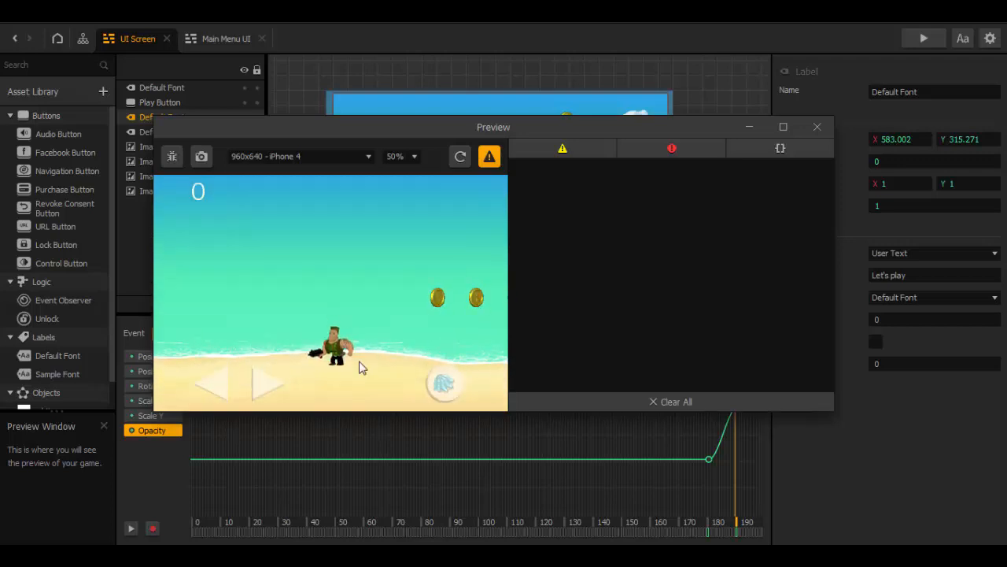
{"action": "left_click", "coordinate": [816, 127]}
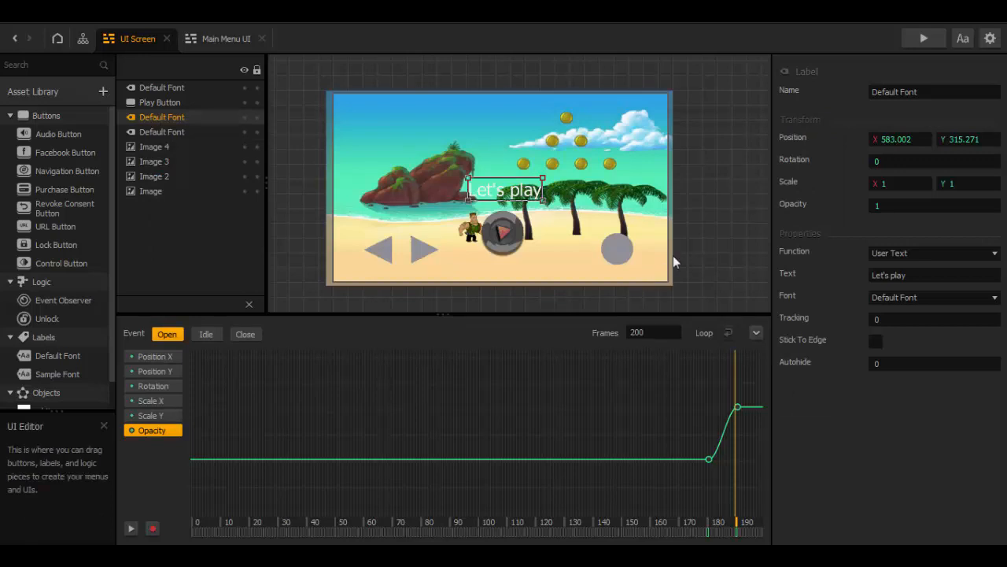